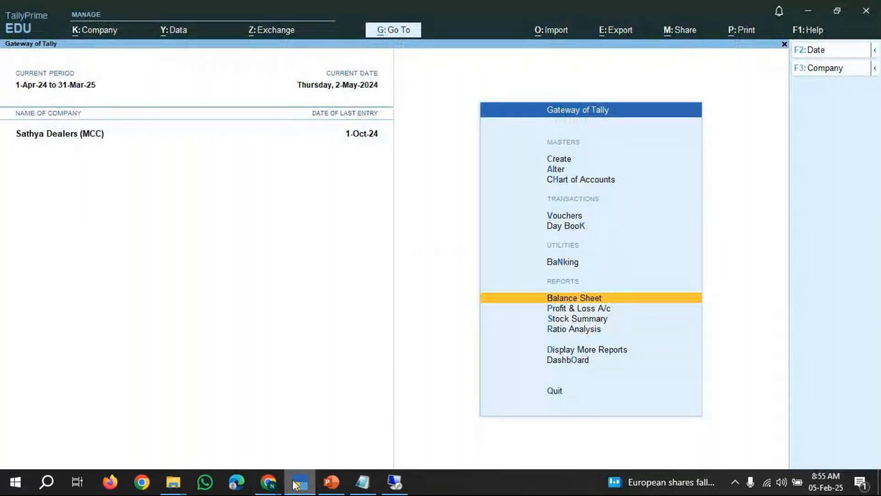
# Open the Statements of Accounts report group from the additional reports
pyautogui.moveTo(296, 482)
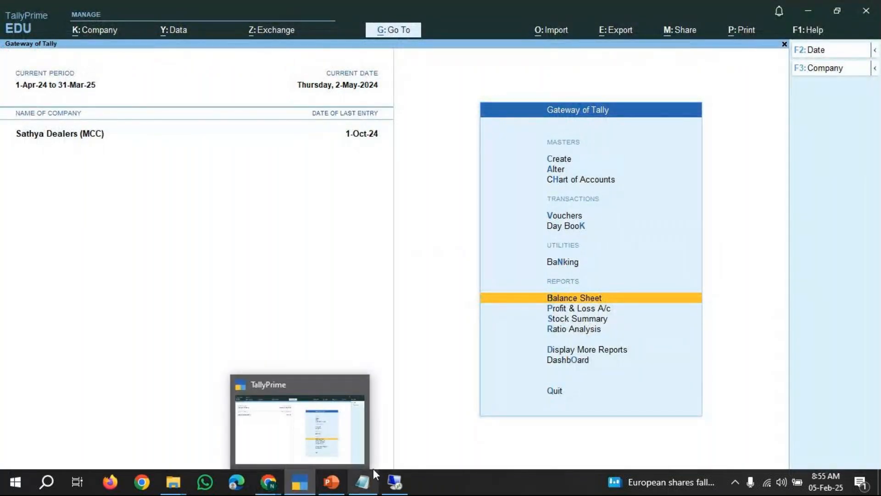
pyautogui.moveTo(273, 490)
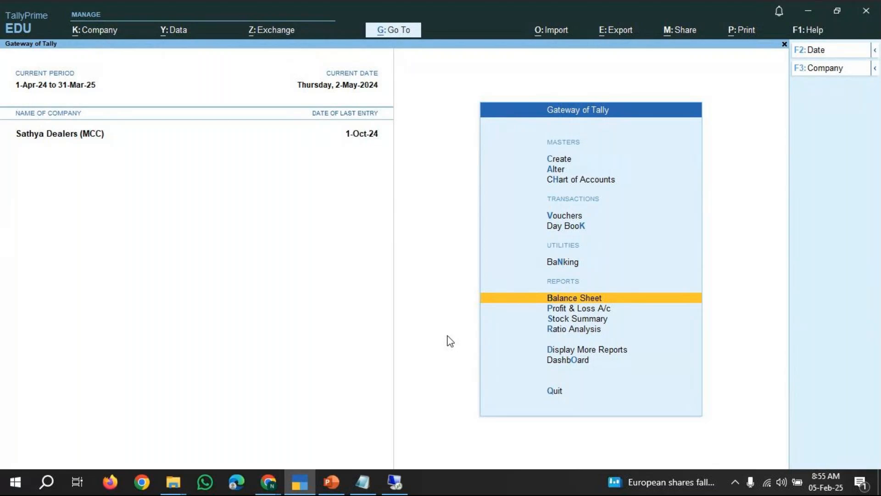
pyautogui.press('Down')
pyautogui.press('Down')
pyautogui.press('Down')
pyautogui.press('Down')
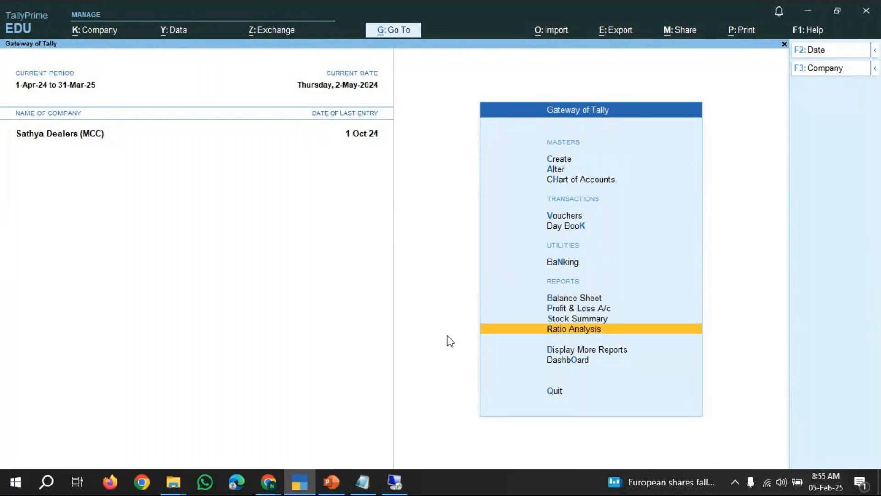
pyautogui.press('Return')
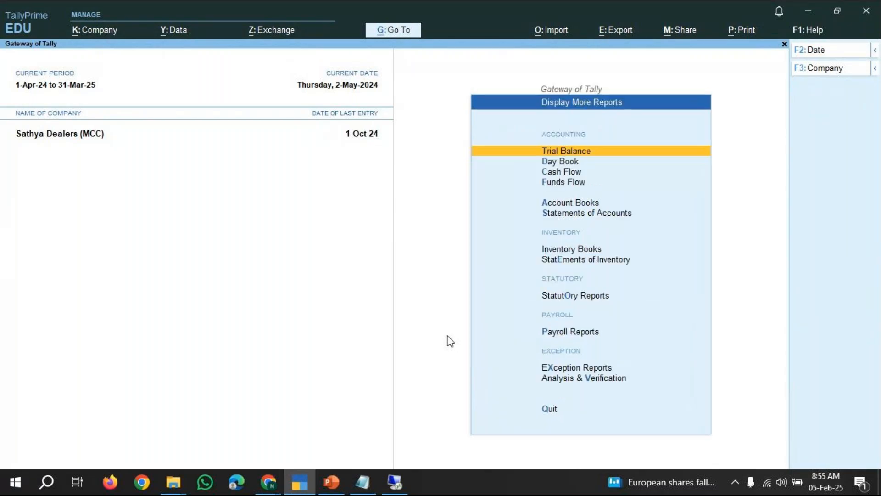
pyautogui.press('Down')
pyautogui.press('Down')
pyautogui.press('Down')
pyautogui.press('Down')
pyautogui.press('Down')
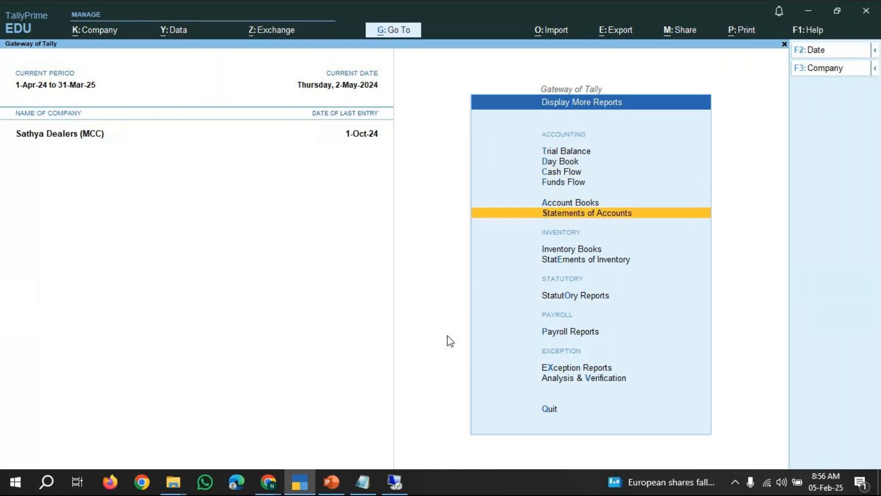
pyautogui.press('Return')
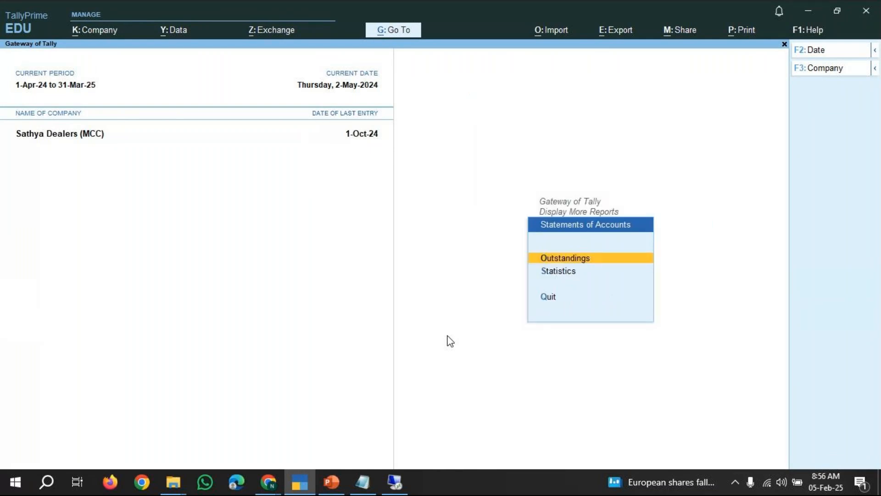
# View the outstanding payables report with its pending bills in detailed form, and return to the Gateway of Tally
pyautogui.press('Return')
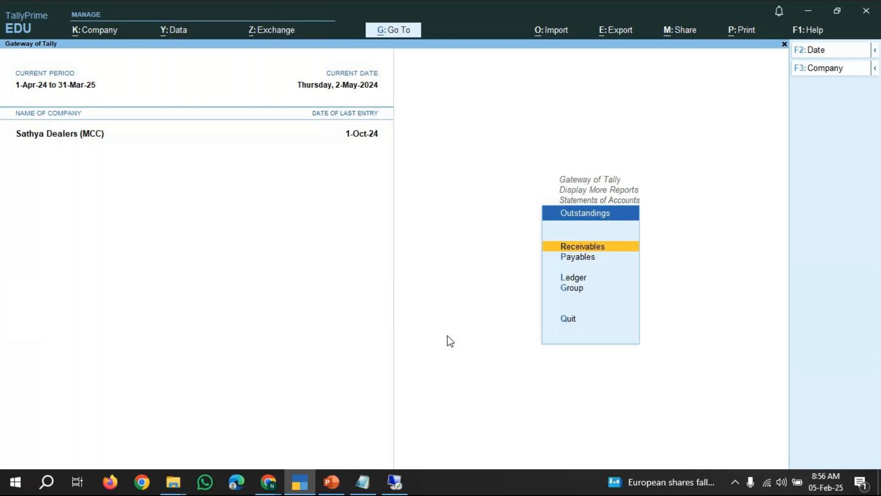
pyautogui.press('Down')
pyautogui.press('Return')
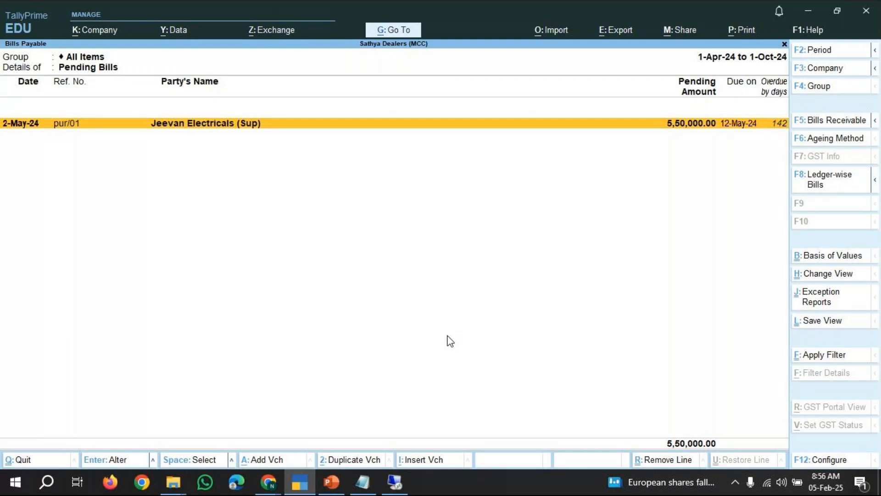
pyautogui.hotkey('alt', 'F5')
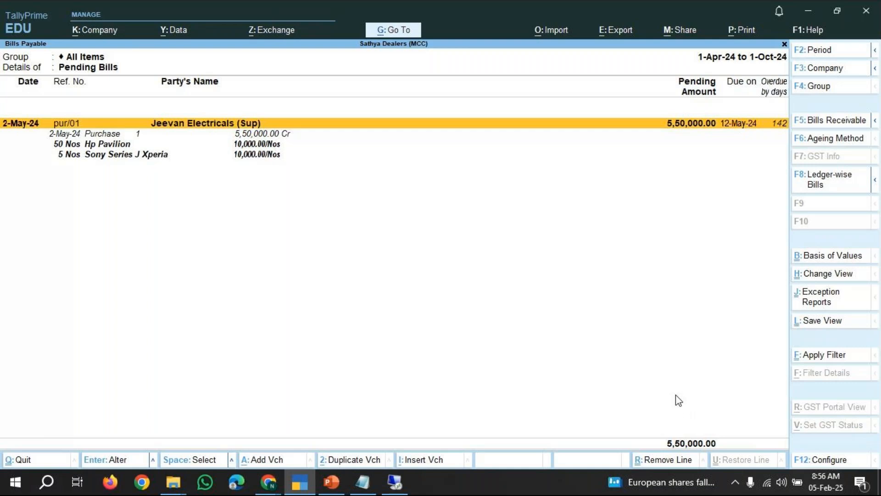
pyautogui.press('Escape')
pyautogui.press('Escape')
pyautogui.press('Escape')
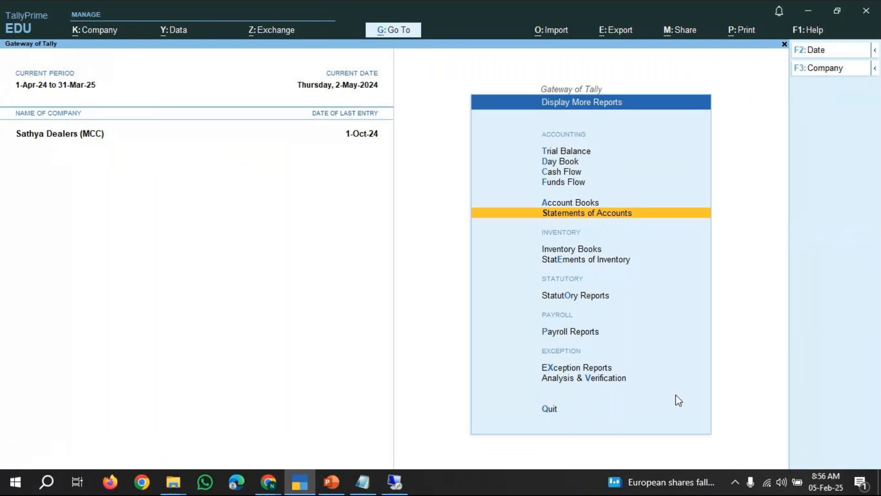
pyautogui.press('Escape')
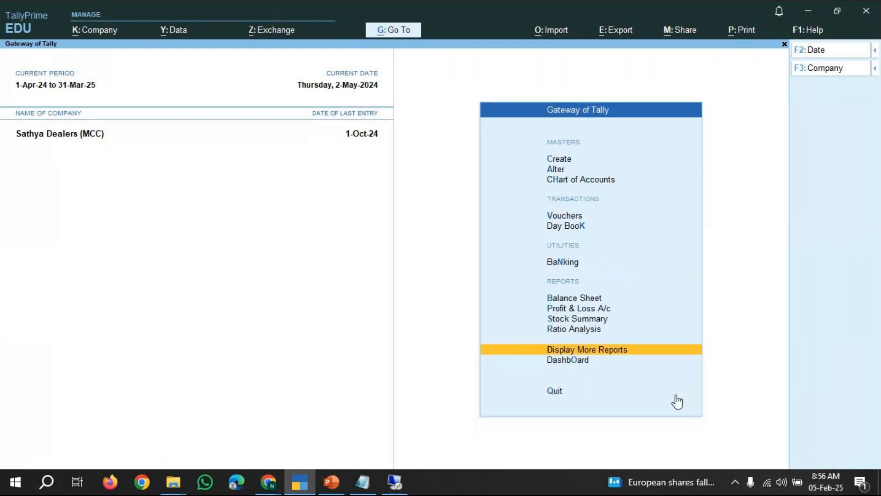
# Browse again to the Outstandings reports under Statements of Accounts, and go back to the Display More Reports list
pyautogui.press('Up')
pyautogui.press('Up')
pyautogui.press('Up')
pyautogui.press('Up')
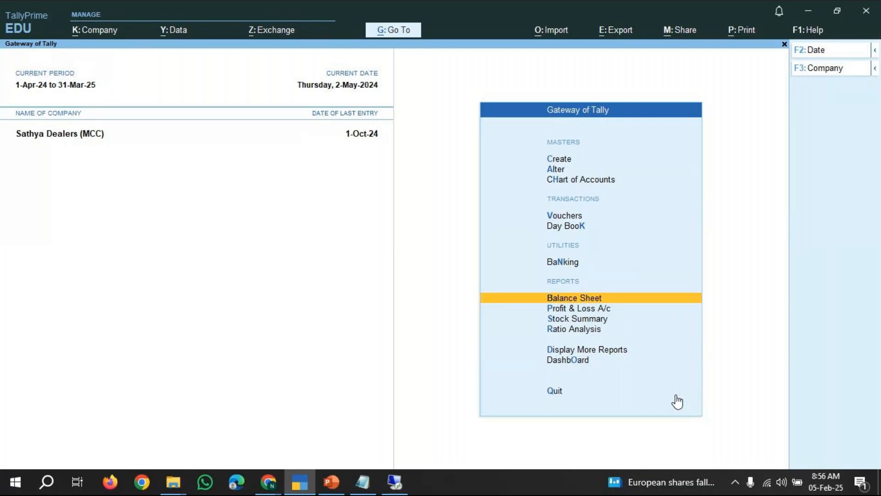
pyautogui.click(593, 351)
pyautogui.click(586, 216)
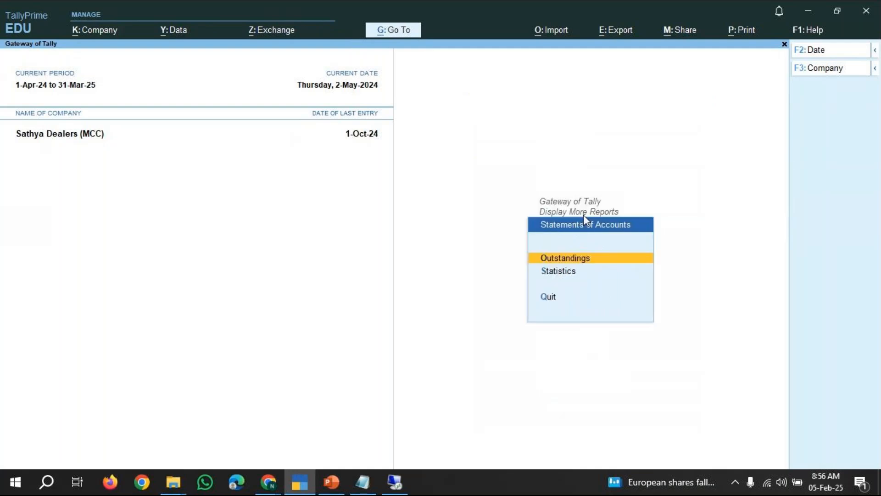
pyautogui.click(578, 257)
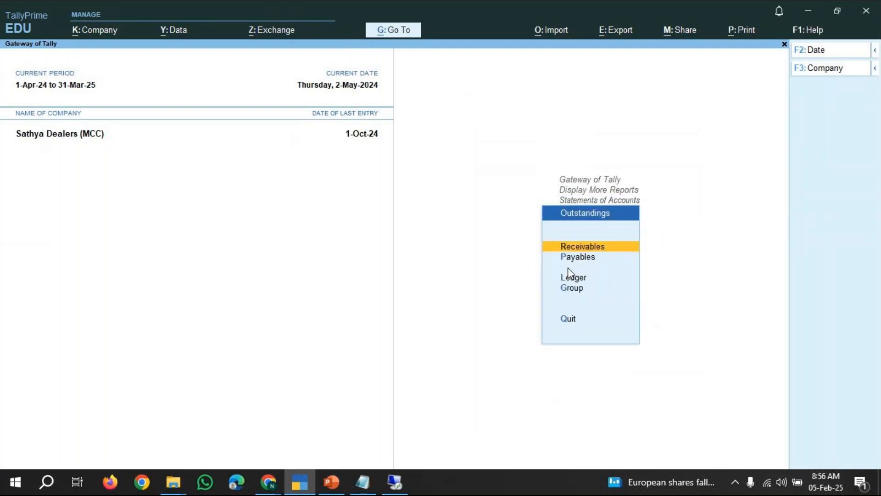
pyautogui.press('Escape')
pyautogui.press('Escape')
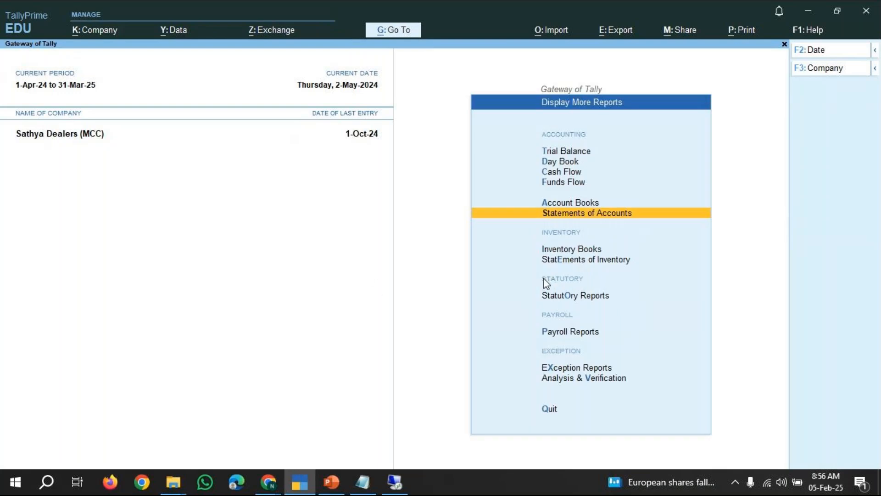
# Find the Bills Payable report with the Go To search, view its pending bills in detail, and close it
pyautogui.click(397, 32)
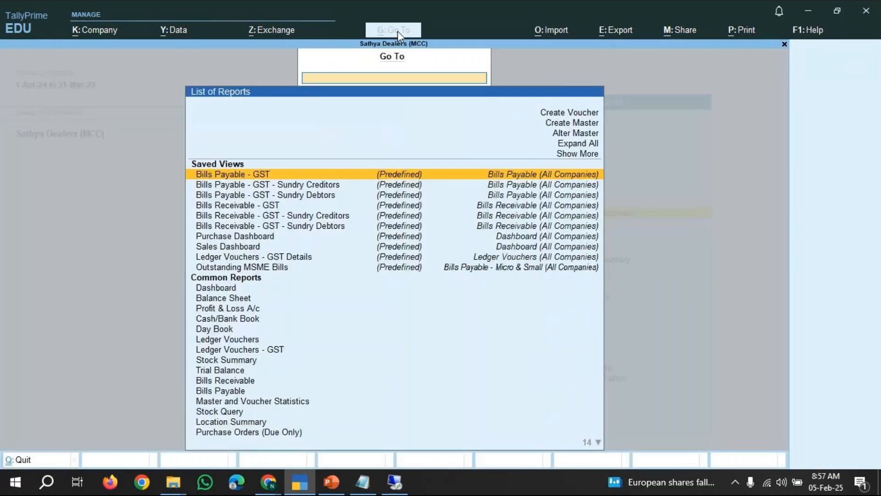
pyautogui.write('B')
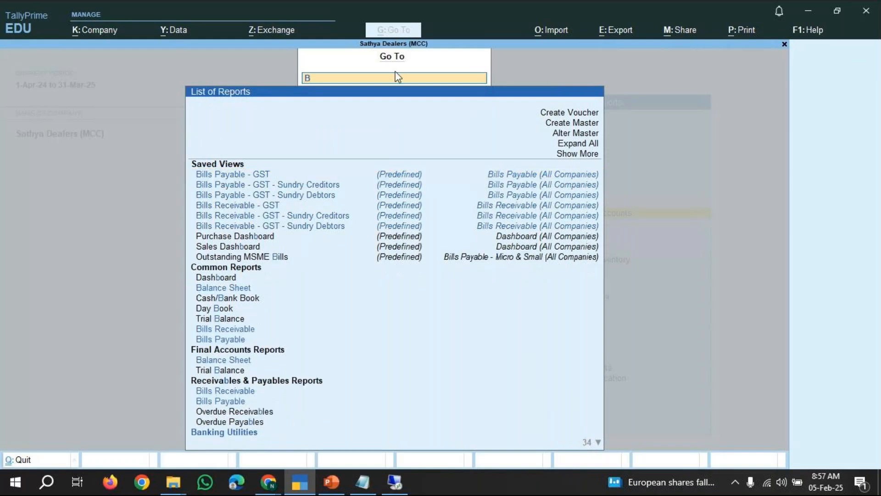
pyautogui.write('ills')
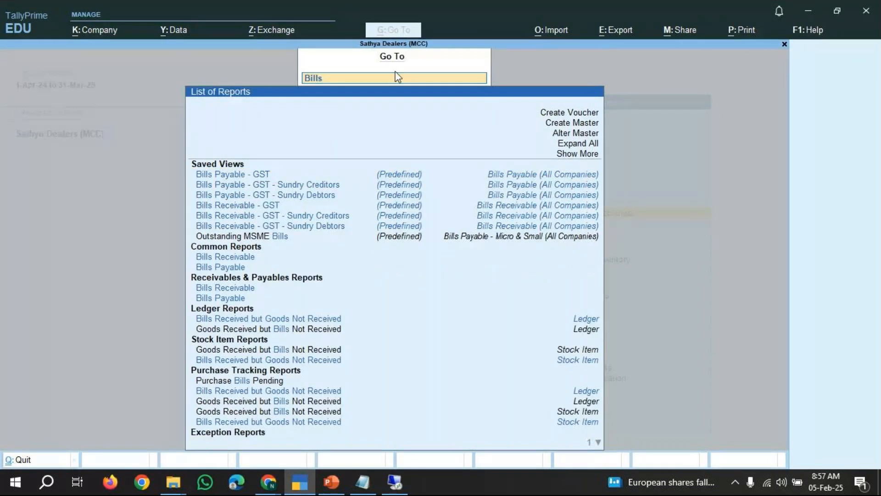
pyautogui.write(' Paya')
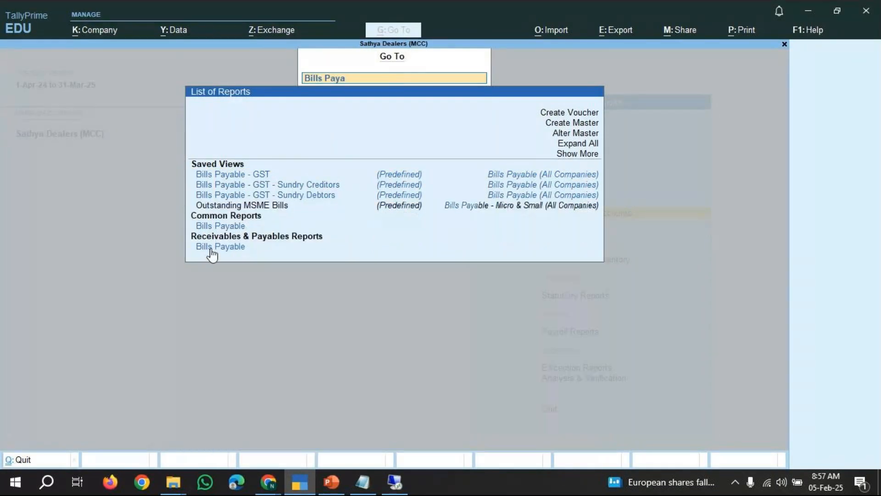
pyautogui.click(264, 251)
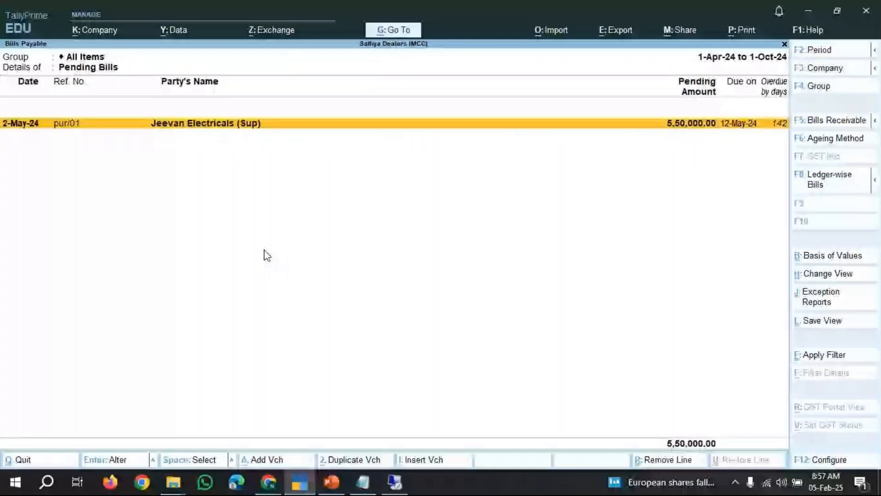
pyautogui.hotkey('alt', 'F5')
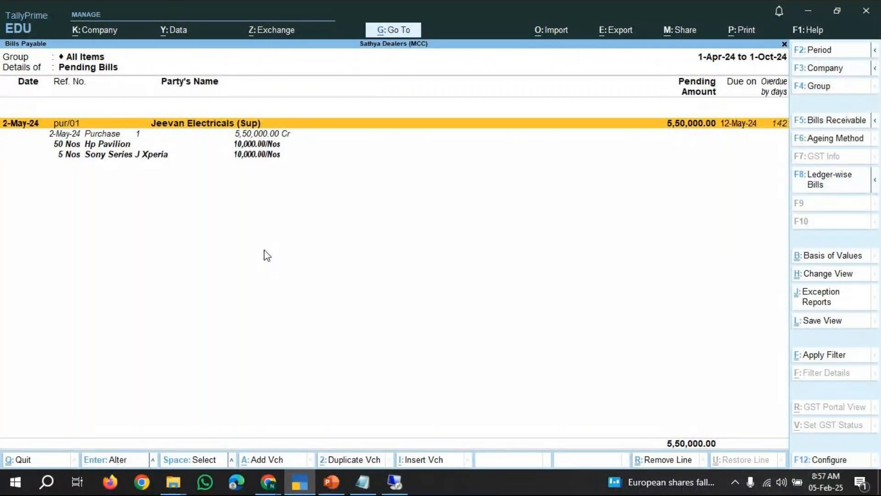
pyautogui.press('Escape')
pyautogui.press('Escape')
pyautogui.press('Escape')
# Open the company's Balance Sheet and expand it to the detailed view
pyautogui.moveTo(262, 486)
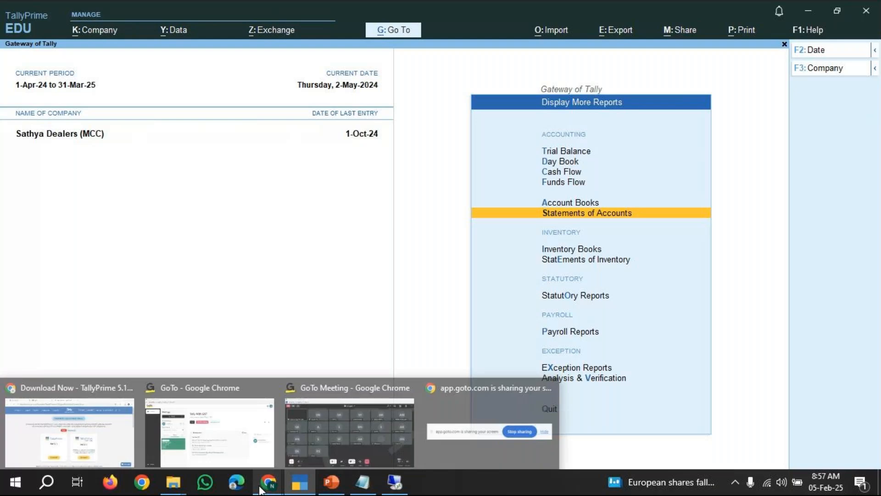
pyautogui.moveTo(341, 429)
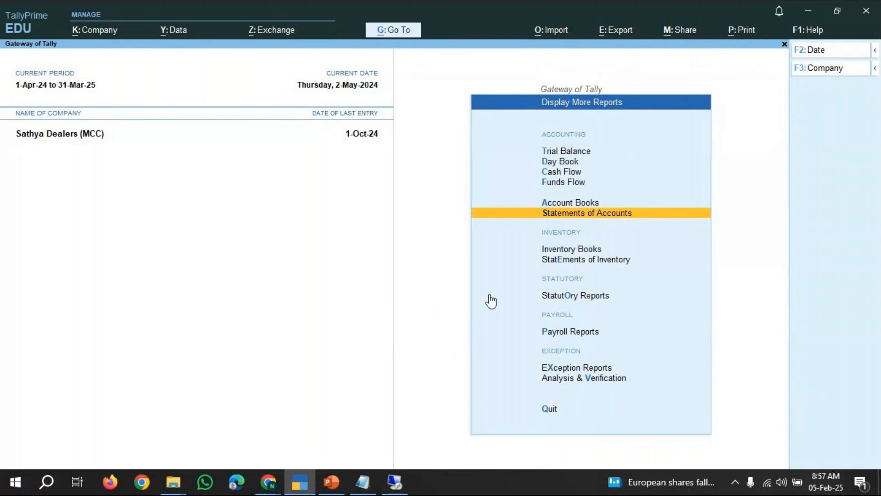
pyautogui.press('Escape')
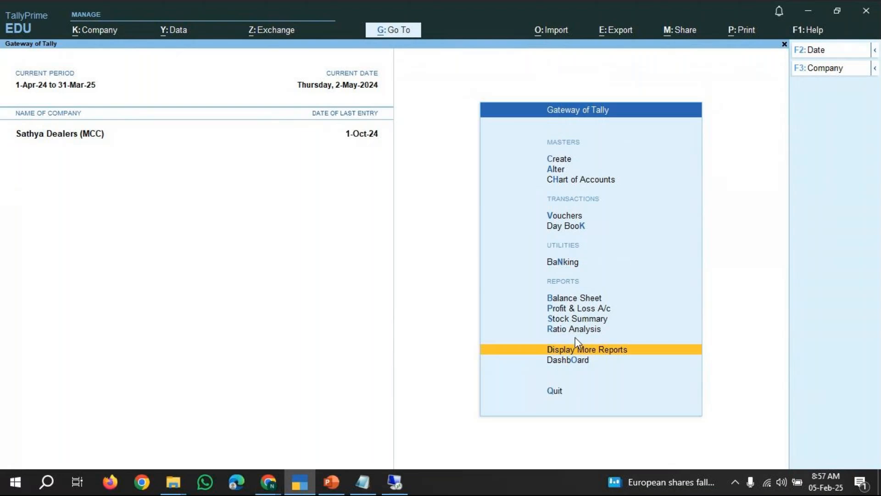
pyautogui.press('Up')
pyautogui.press('Up')
pyautogui.press('Up')
pyautogui.press('Up')
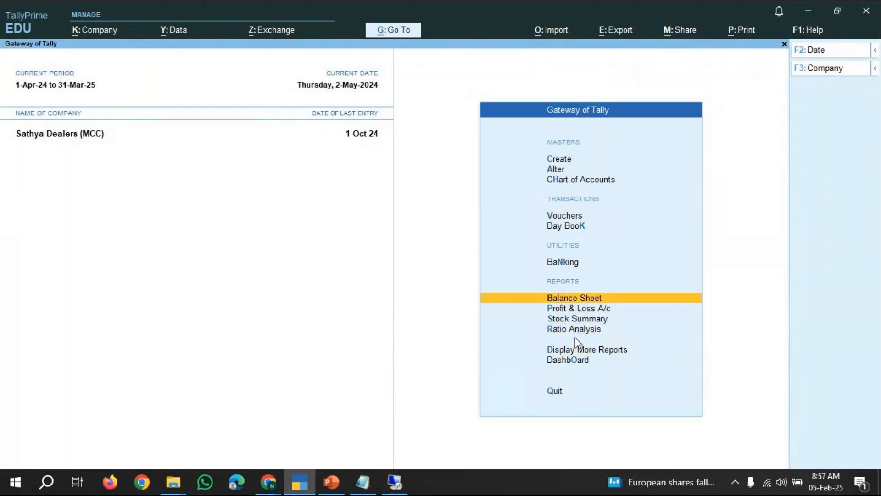
pyautogui.press('Return')
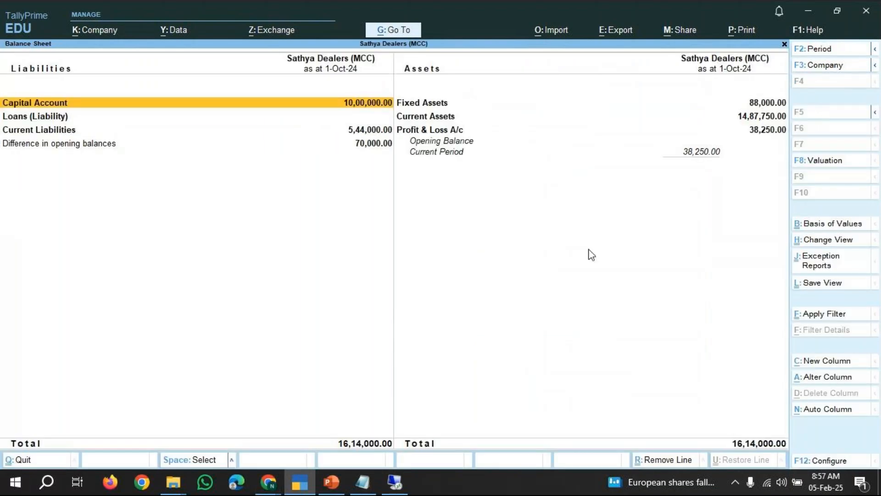
pyautogui.hotkey('alt', 'F5')
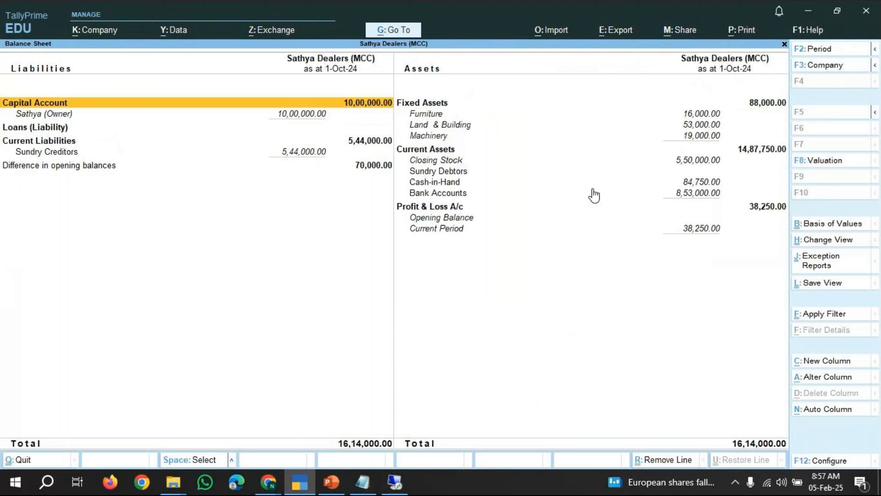
# Drill down into the Sundry Creditors group under Current Liabilities to view supplier balances, and return to the Balance Sheet
pyautogui.press('Down')
pyautogui.press('Down')
pyautogui.press('Down')
pyautogui.press('Down')
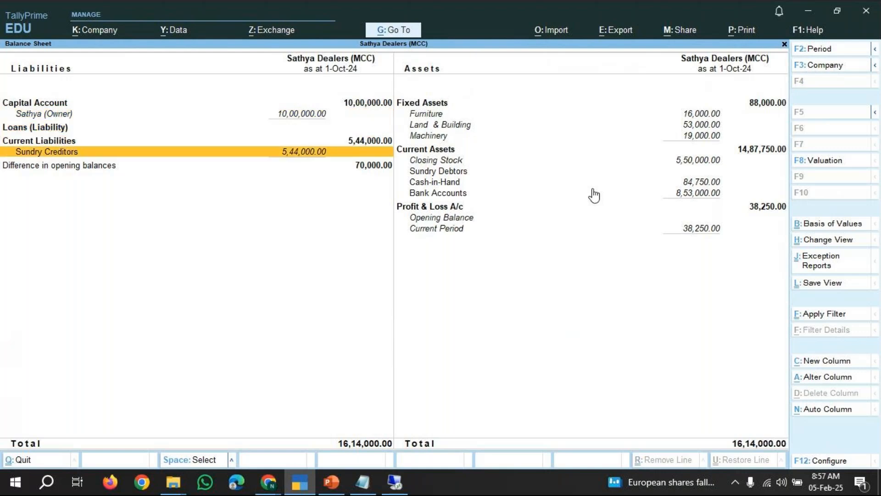
pyautogui.press('Return')
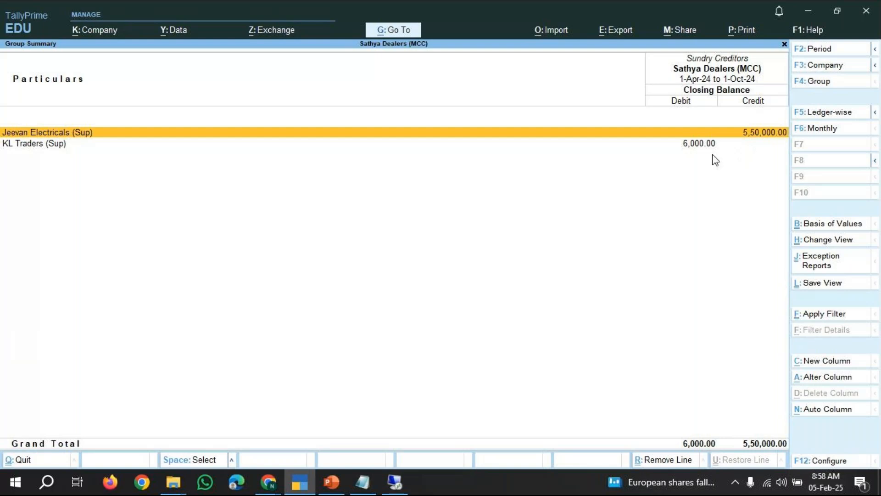
pyautogui.press('Escape')
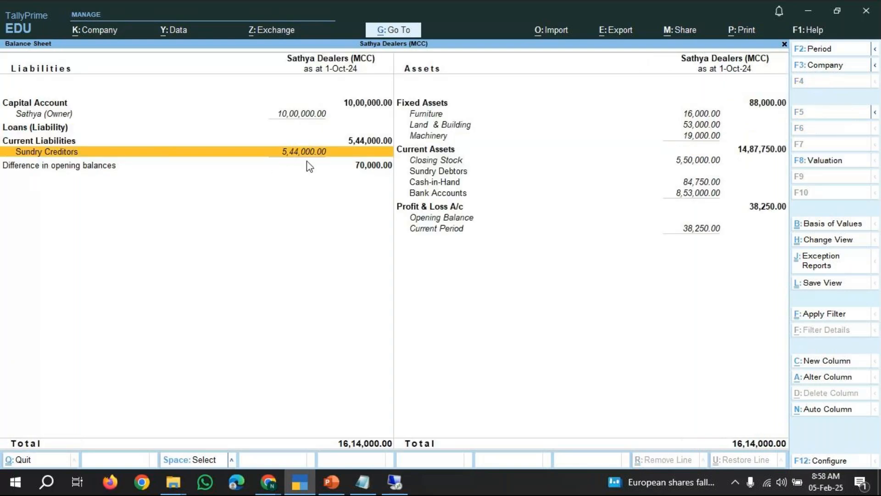
# Reopen the Balance Sheet, check the Sundry Creditors debit and credit balances once more, and return to the Gateway of Tally
pyautogui.press('Escape')
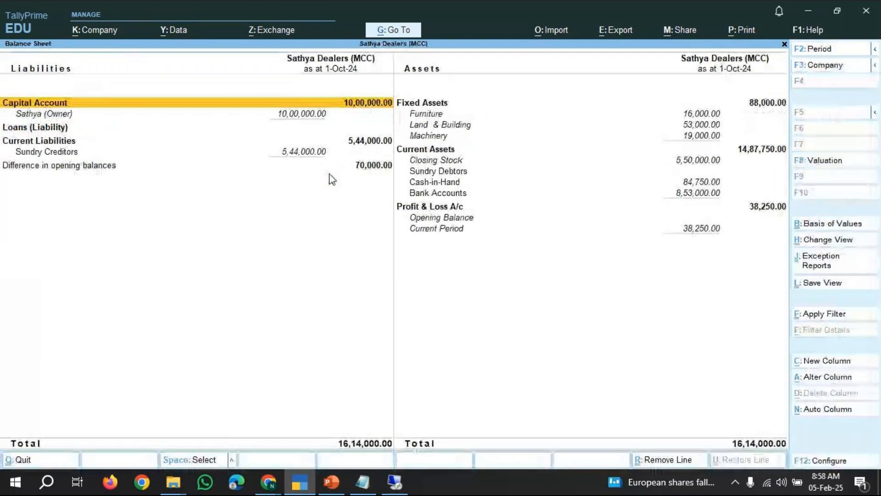
pyautogui.press('Down')
pyautogui.press('Down')
pyautogui.press('Down')
pyautogui.press('Return')
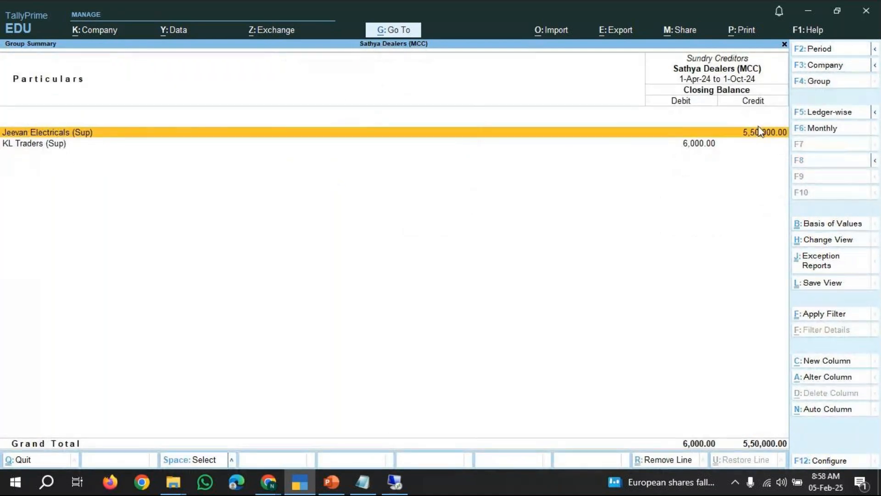
pyautogui.press('Escape')
pyautogui.press('Escape')
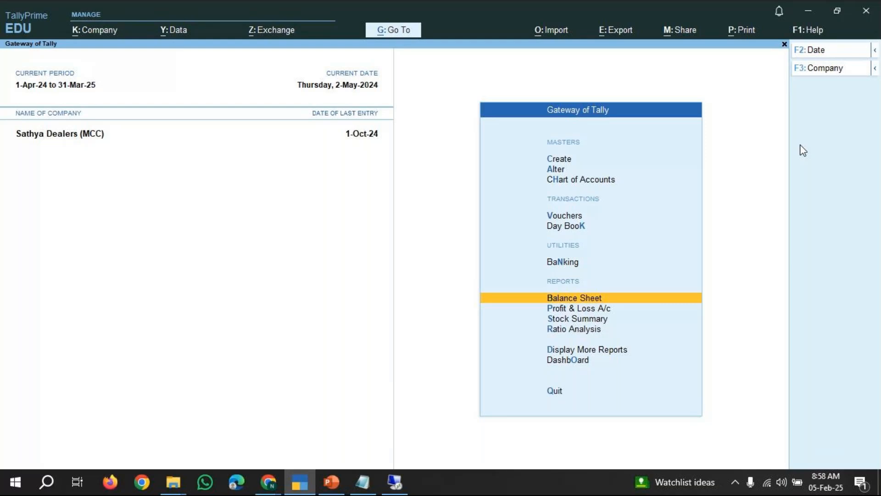
# Start a new purchase voucher dated 2-May-24 in Accounting Voucher Creation
pyautogui.press('Up')
pyautogui.press('Up')
pyautogui.press('Up')
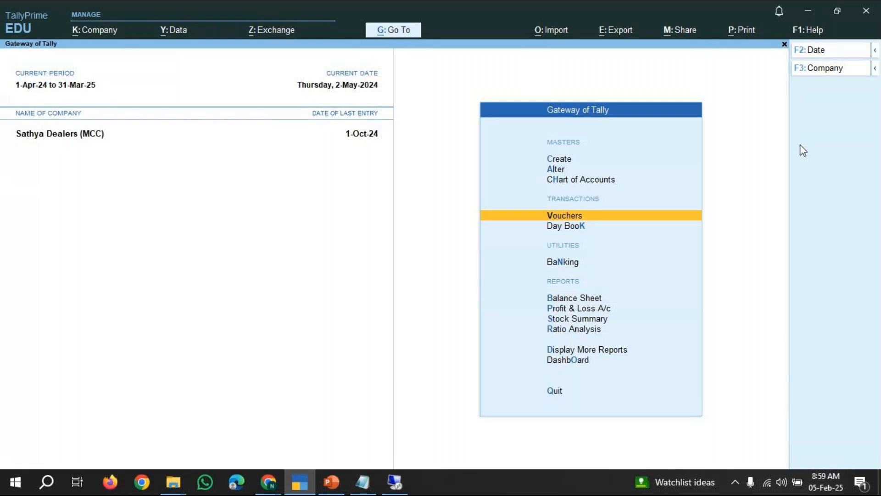
pyautogui.press('Return')
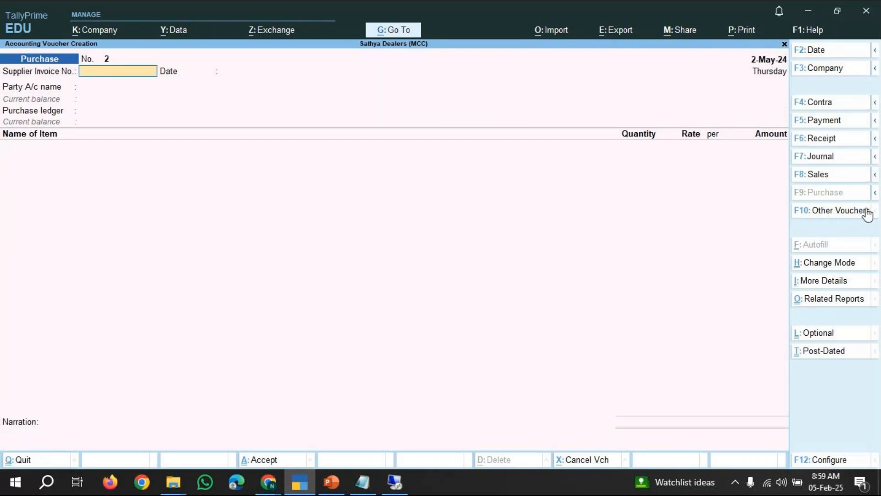
# Switch to a payment voucher and set its date to 1-Jun-24
pyautogui.click(825, 122)
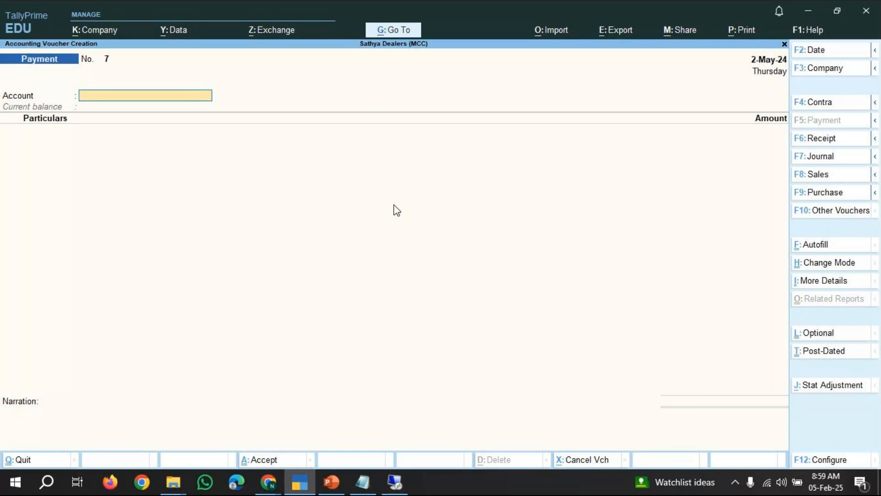
pyautogui.click(809, 54)
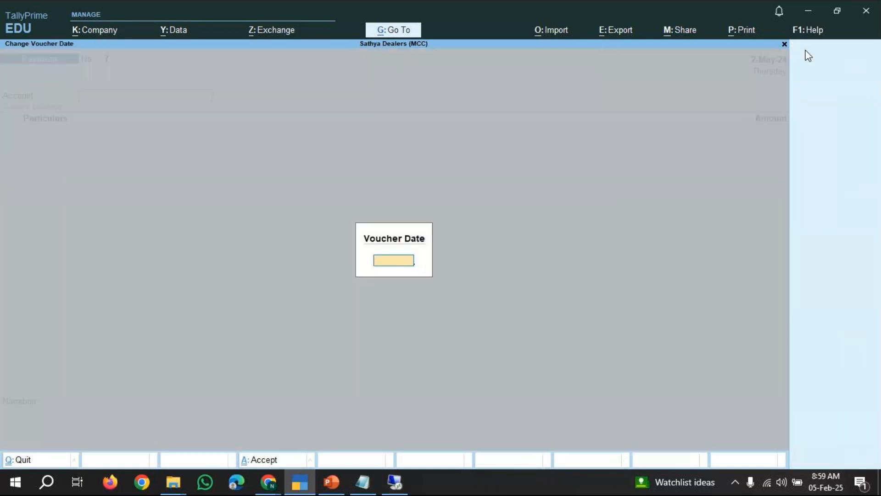
pyautogui.write('1-6')
pyautogui.press('Return')
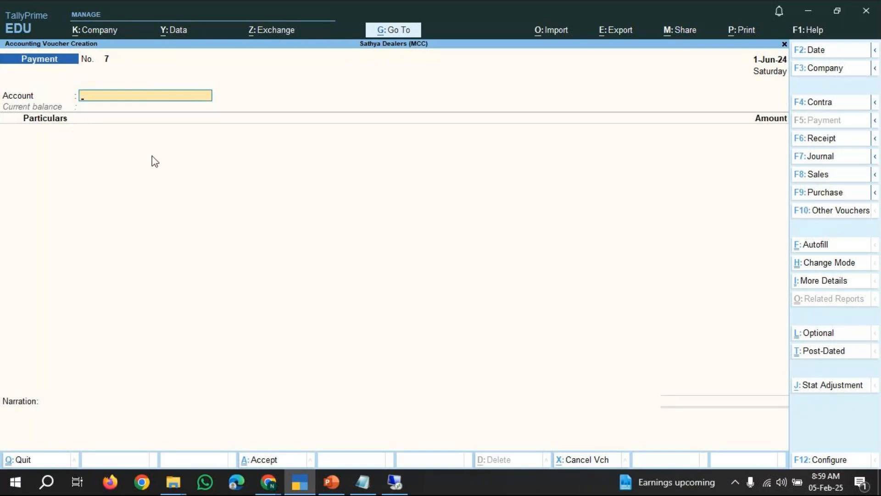
# Change the payment voucher to Double Entry mode and enable Cr/Dr instead of To/By in the voucher configuration
pyautogui.click(823, 264)
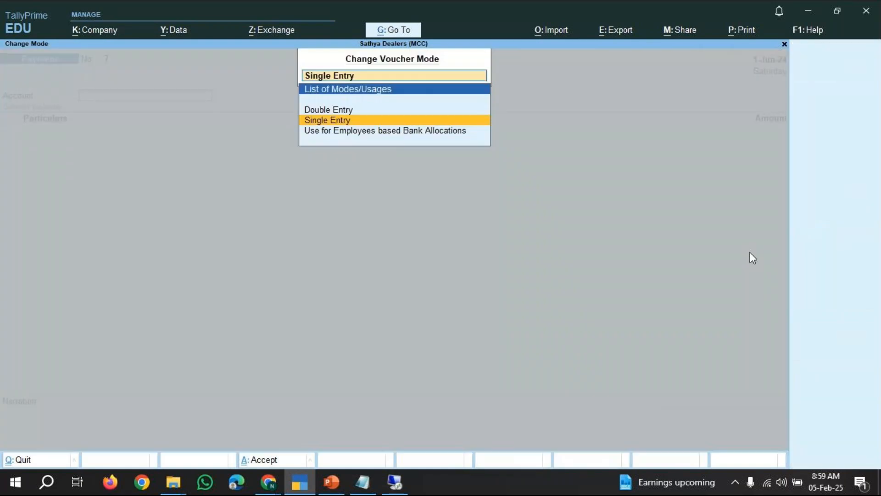
pyautogui.click(329, 111)
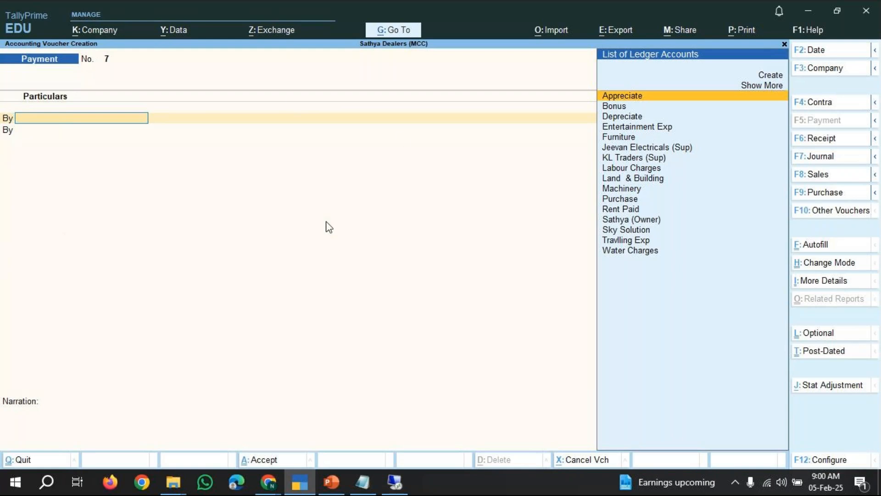
pyautogui.click(836, 463)
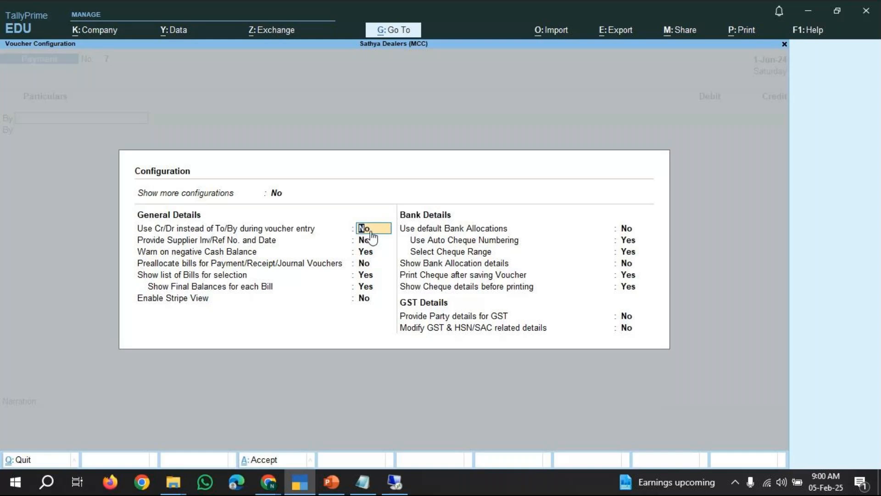
pyautogui.write('yes')
pyautogui.press('Return')
pyautogui.hotkey('ctrl', 'a')
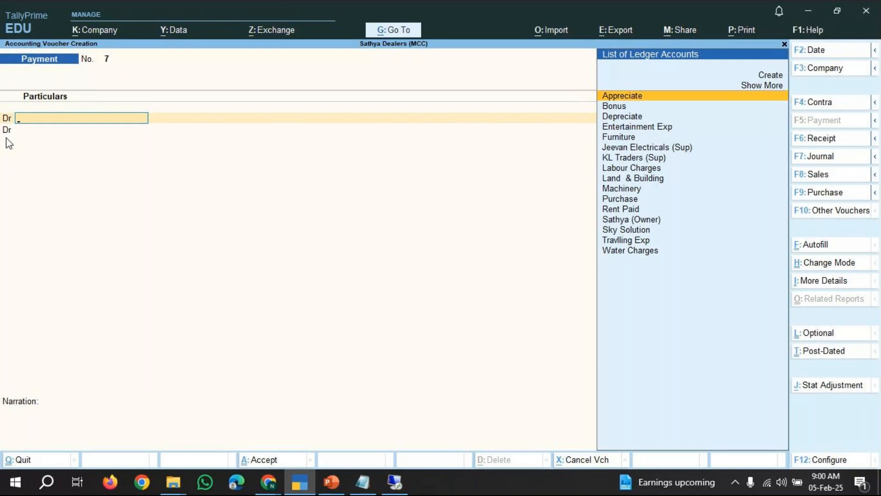
# Quit and reopen the payment voucher, and review the Cr/Dr setting in its configuration
pyautogui.press('Escape')
pyautogui.press('y')
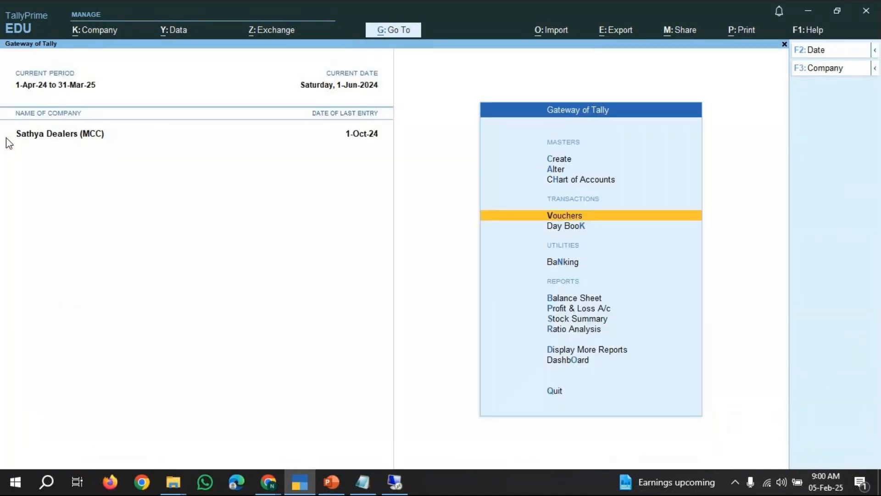
pyautogui.click(554, 216)
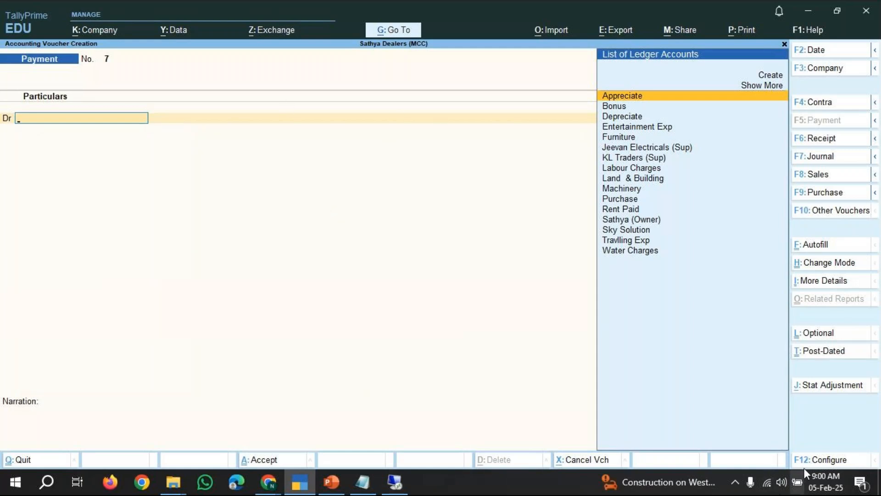
pyautogui.click(830, 458)
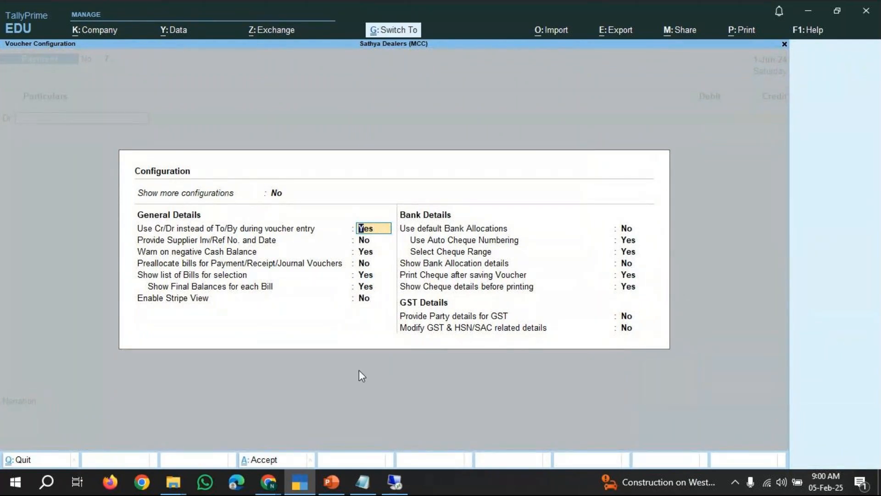
pyautogui.hotkey('ctrl', 'a')
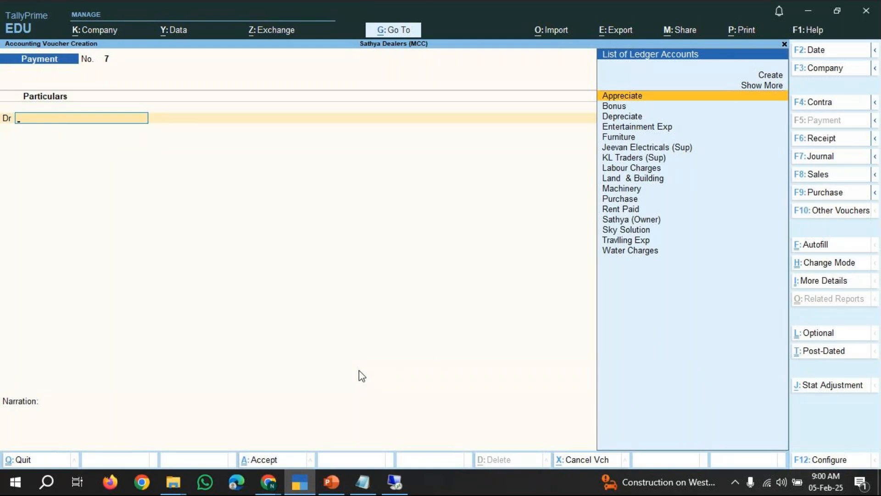
# Change the payment voucher to Single Entry mode and recheck the list of voucher modes
pyautogui.click(823, 265)
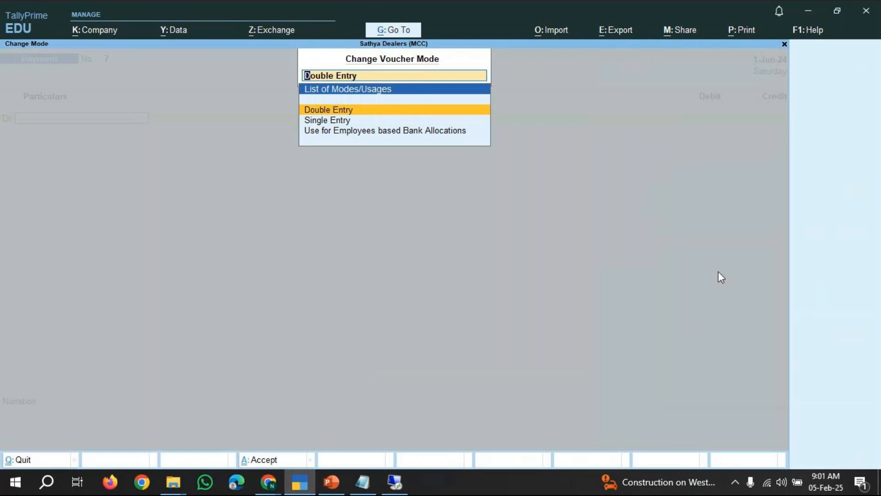
pyautogui.press('Down')
pyautogui.press('Return')
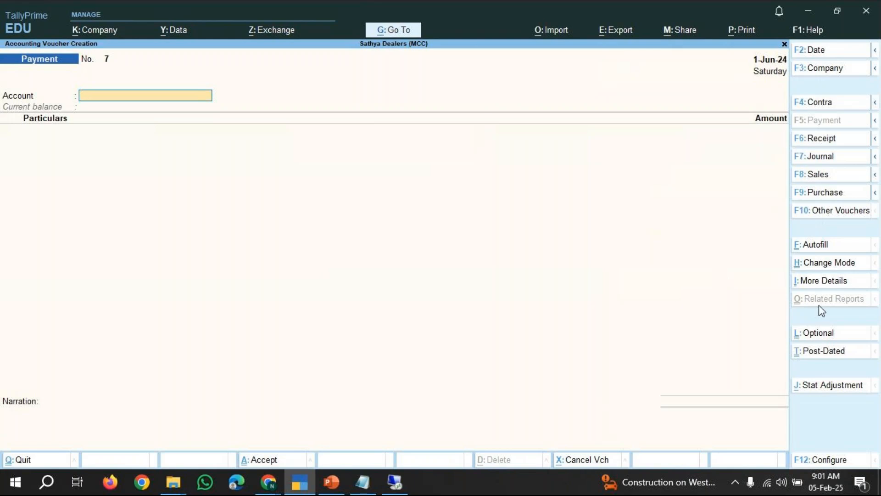
pyautogui.click(822, 263)
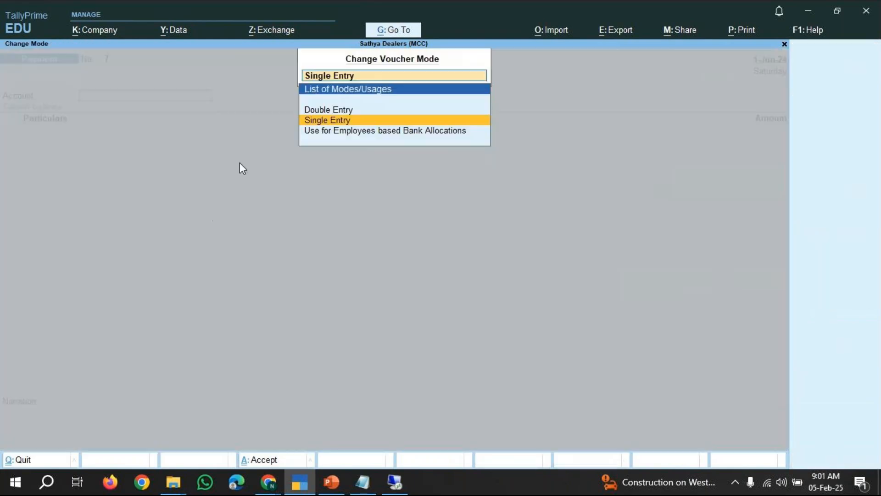
pyautogui.press('BackSpace')
pyautogui.press('Return')
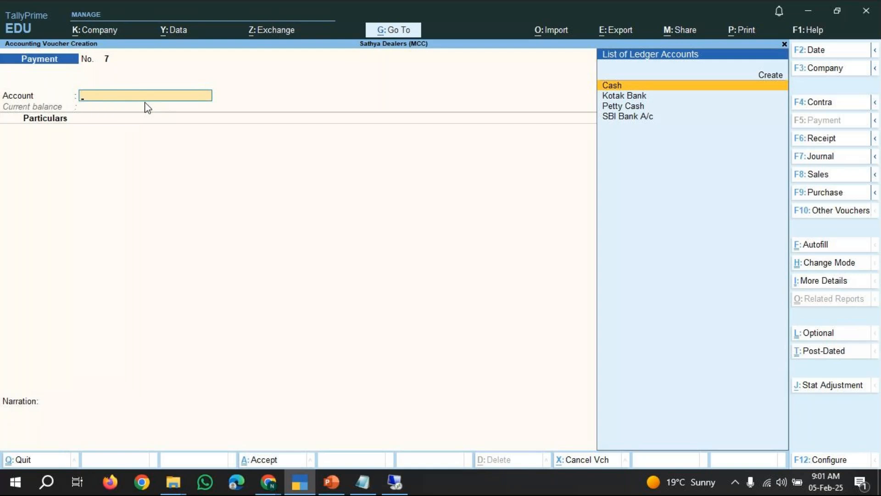
# Choose SBI Bank A/c as the paying account of the payment voucher
pyautogui.press('Down')
pyautogui.press('Down')
pyautogui.press('Down')
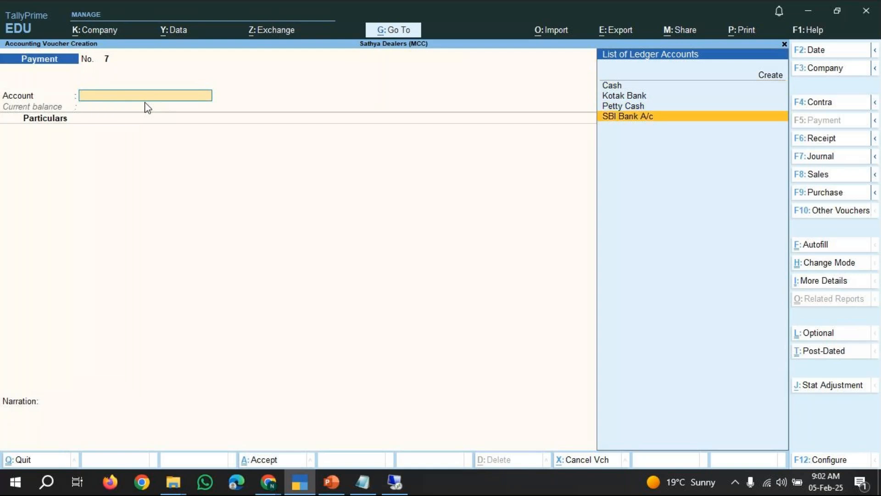
pyautogui.press('Return')
pyautogui.press('BackSpace')
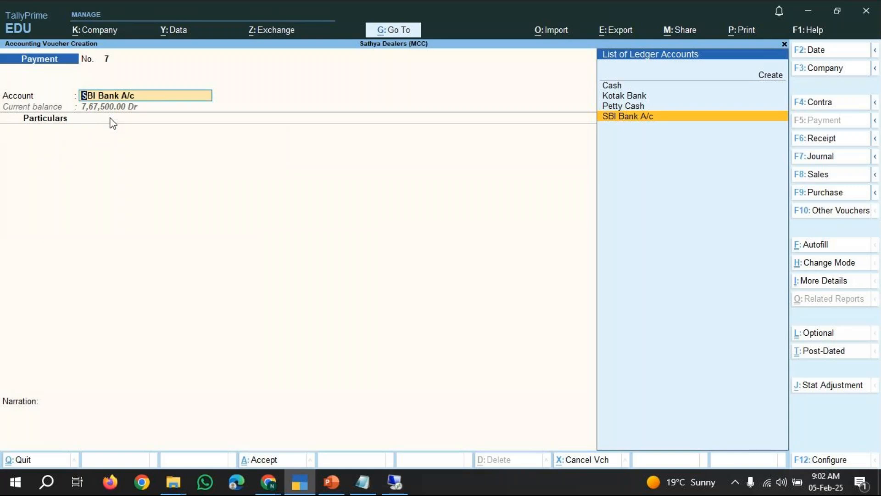
pyautogui.press('Return')
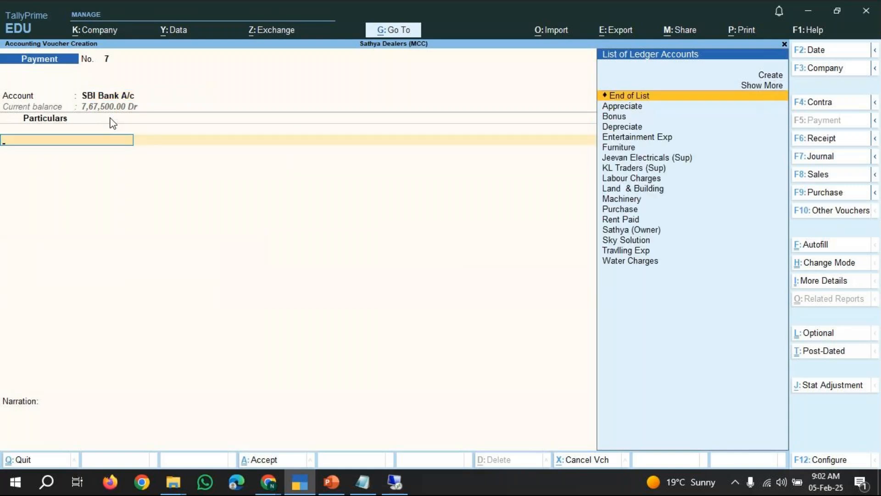
# Add Jeevan Electricals (Sup) to the payment's particulars with an amount of 3,00,000
pyautogui.press('Down')
pyautogui.press('Down')
pyautogui.press('Down')
pyautogui.press('Down')
pyautogui.press('Down')
pyautogui.press('Down')
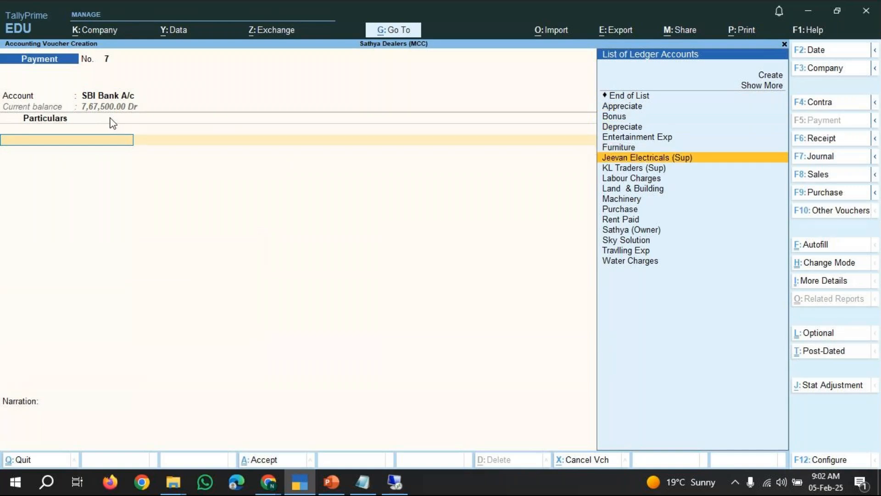
pyautogui.press('Return')
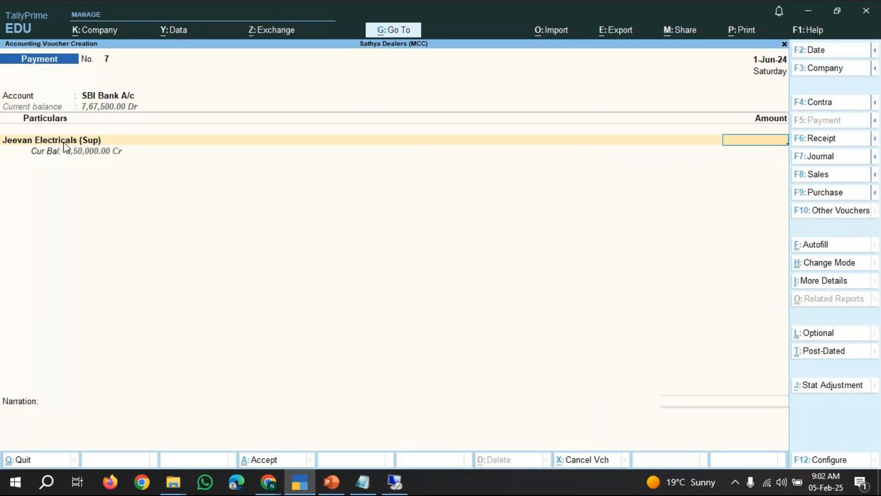
pyautogui.write('3000')
pyautogui.write('0')
pyautogui.press('Return')
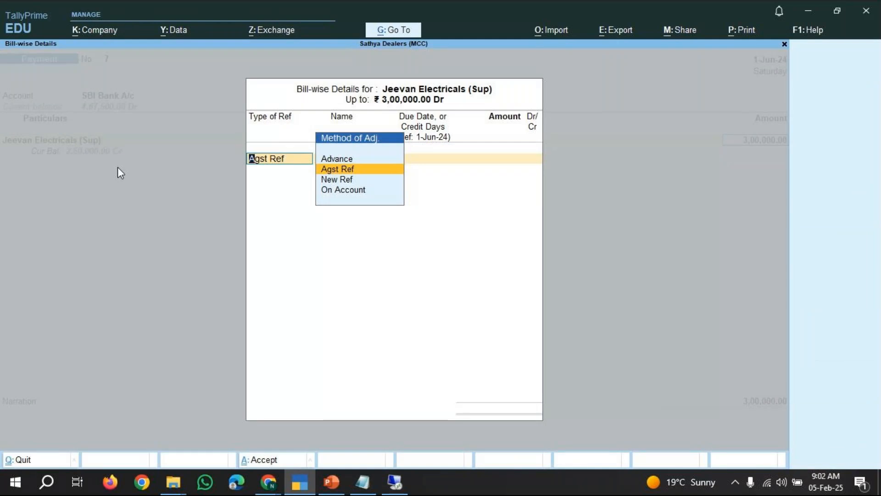
# Allocate the 3,00,000 Dr payment as Agst Ref to pending bill pur/01 and complete the particulars
pyautogui.press('Escape')
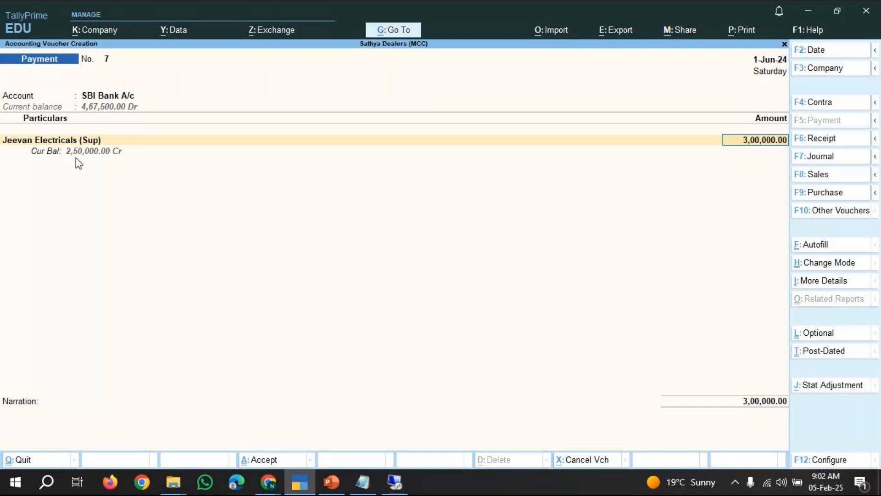
pyautogui.press('Return')
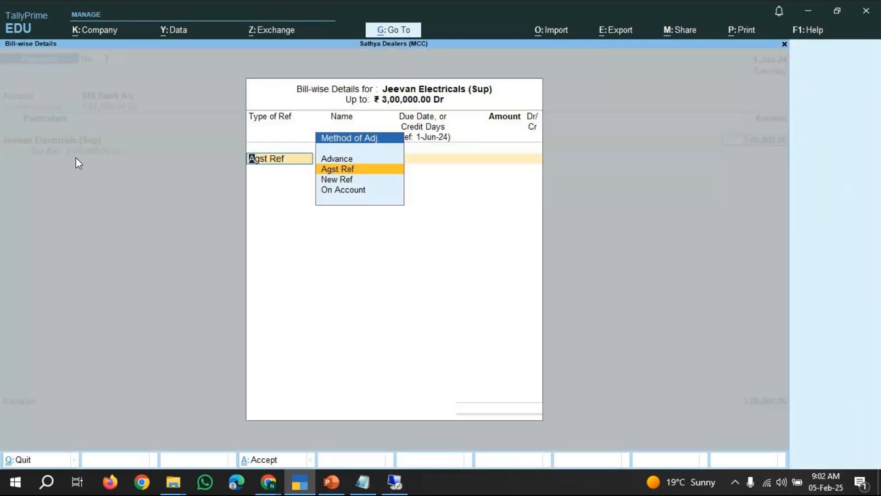
pyautogui.press('Escape')
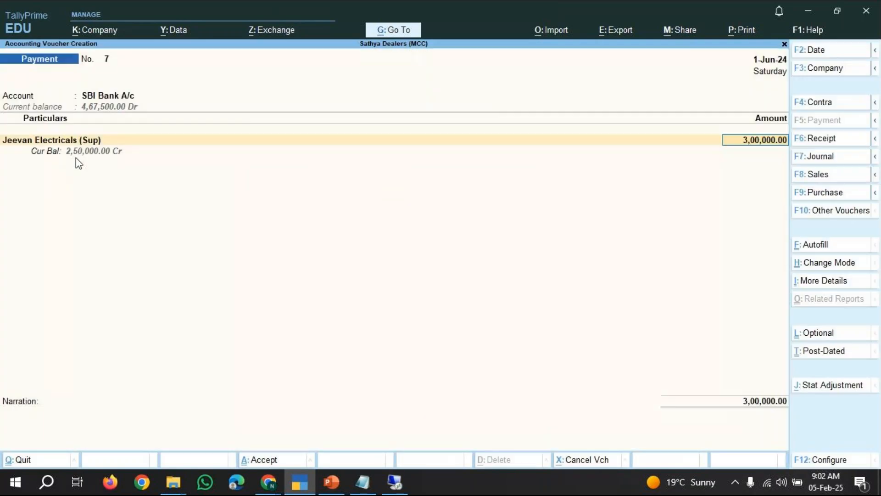
pyautogui.press('Return')
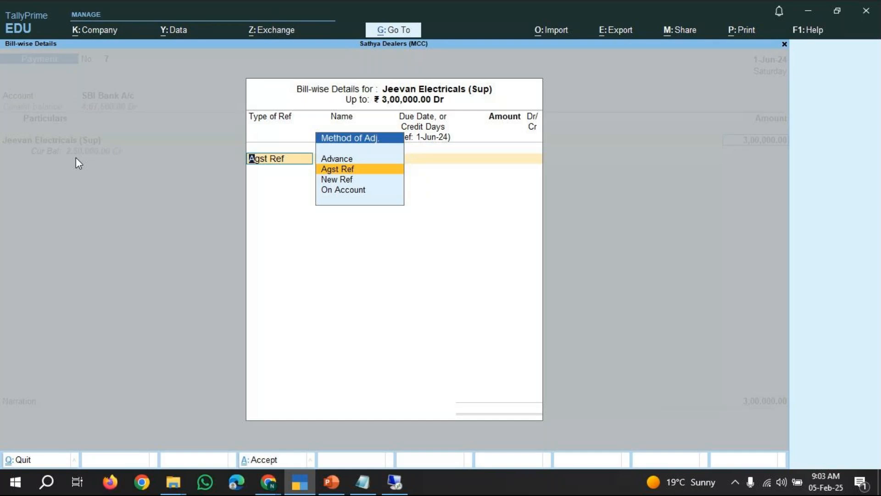
pyautogui.press('Return')
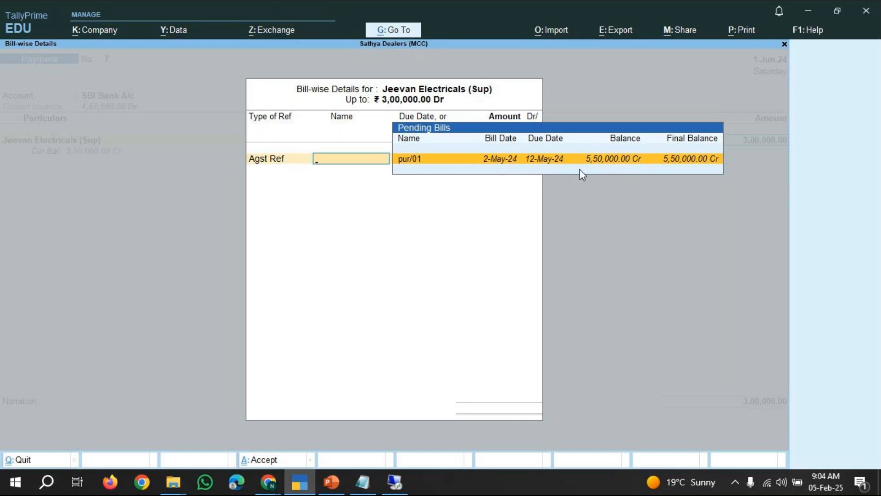
pyautogui.click(699, 168)
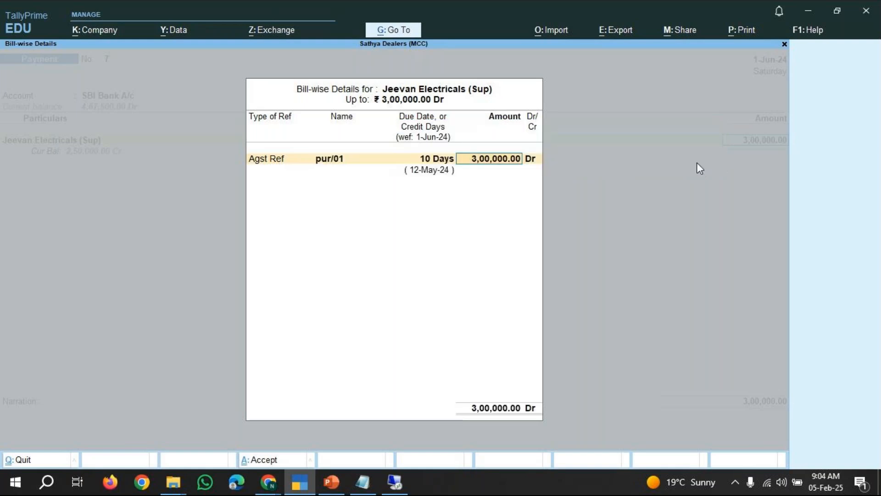
pyautogui.press('Return')
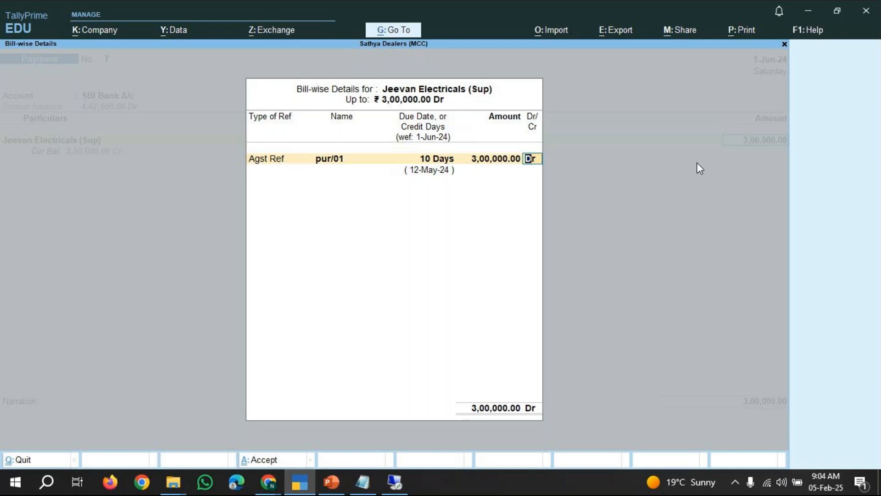
pyautogui.press('Return')
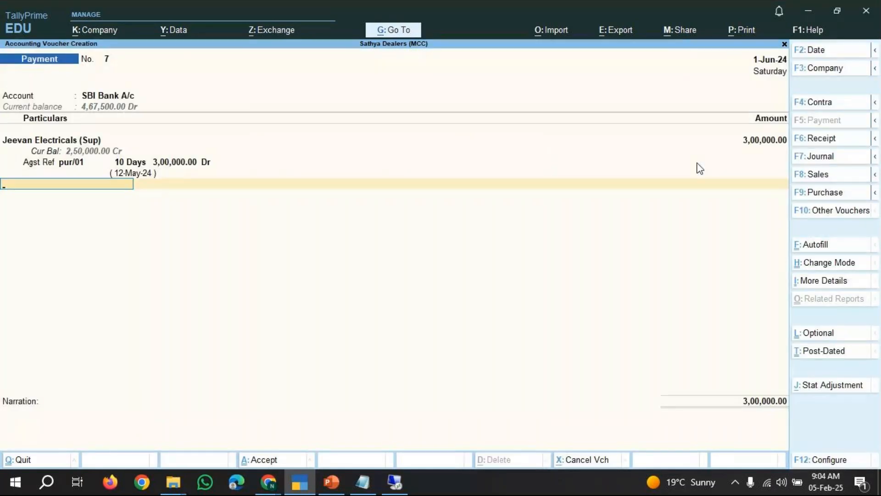
pyautogui.press('Return')
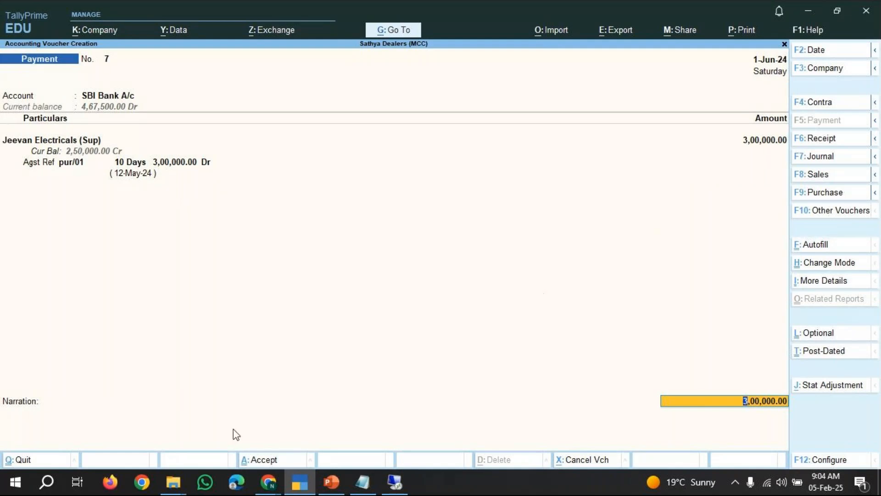
pyautogui.click(268, 482)
pyautogui.click(345, 451)
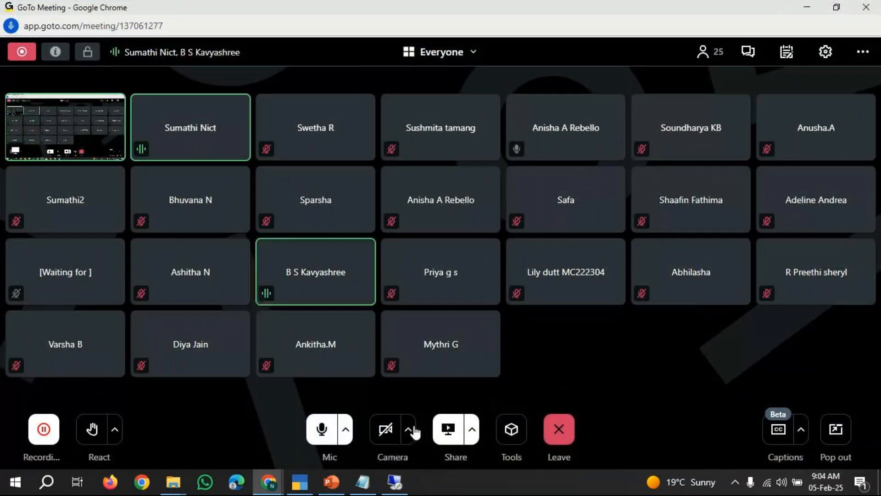
pyautogui.click(807, 12)
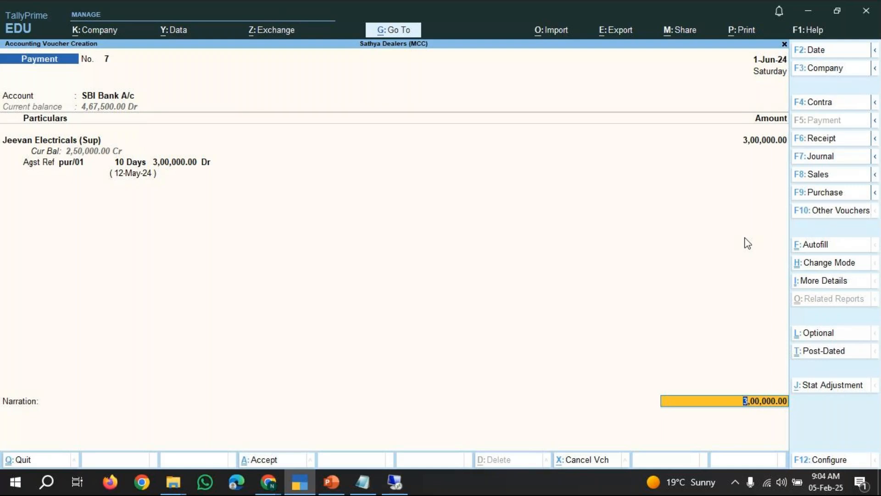
# Quit the Jeevan Electricals payment voucher without saving and open a blank payment voucher
pyautogui.press('Escape')
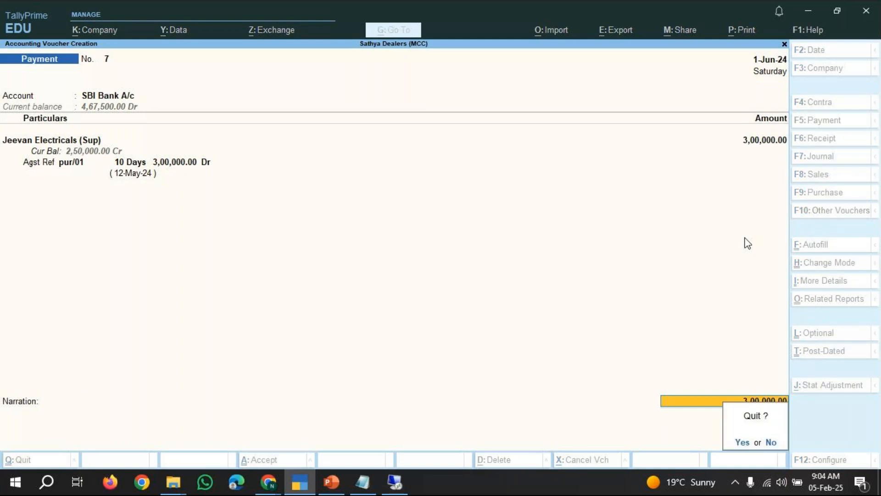
pyautogui.press('y')
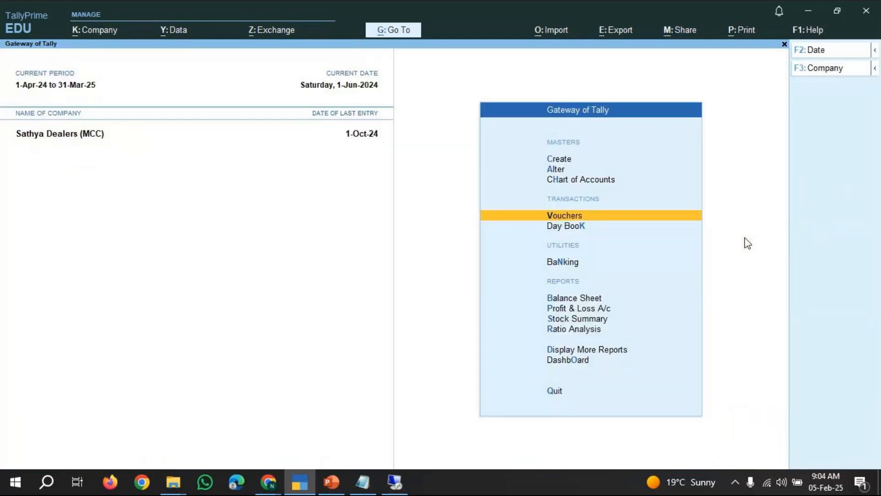
pyautogui.press('Return')
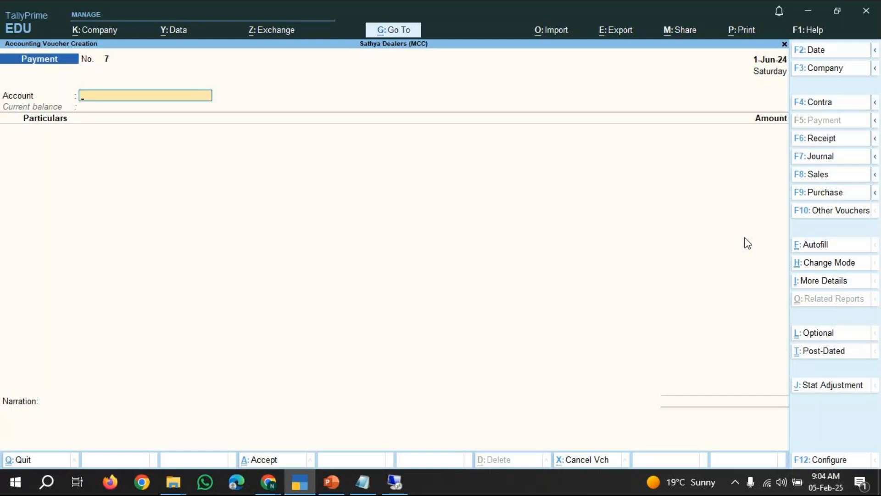
# Switch the blank payment voucher's entry mode to Double Entry
pyautogui.click(819, 269)
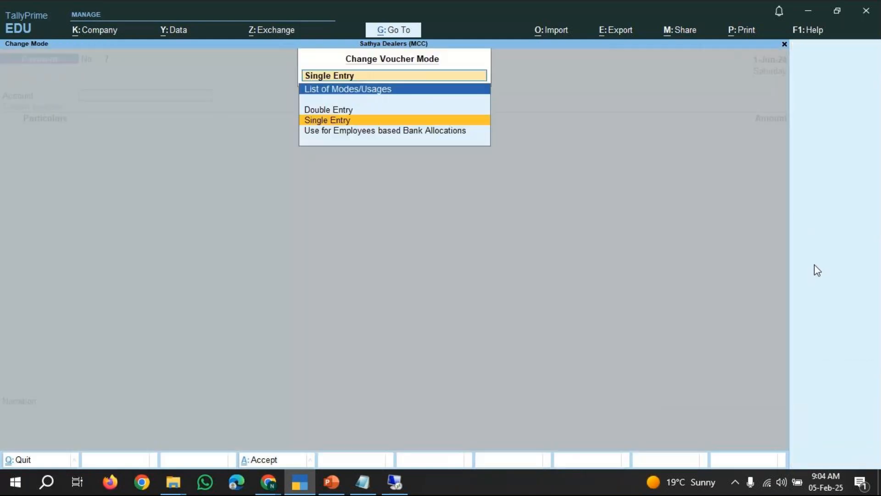
pyautogui.press('Up')
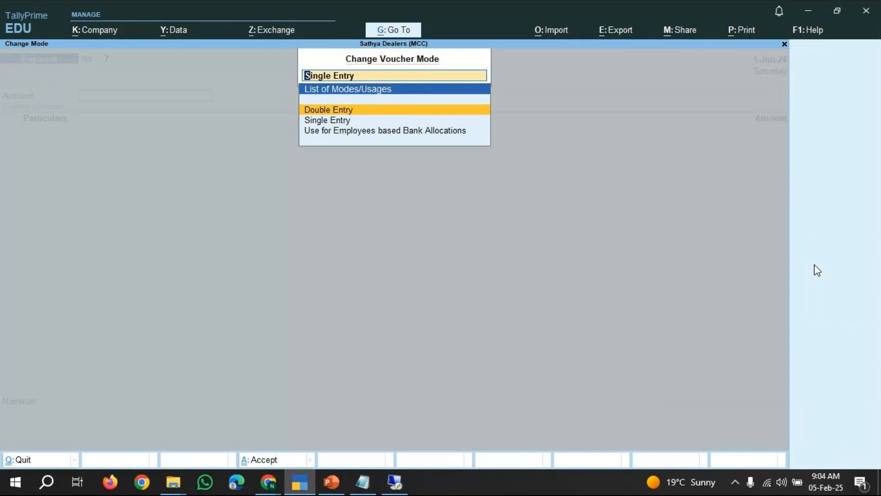
pyautogui.press('Return')
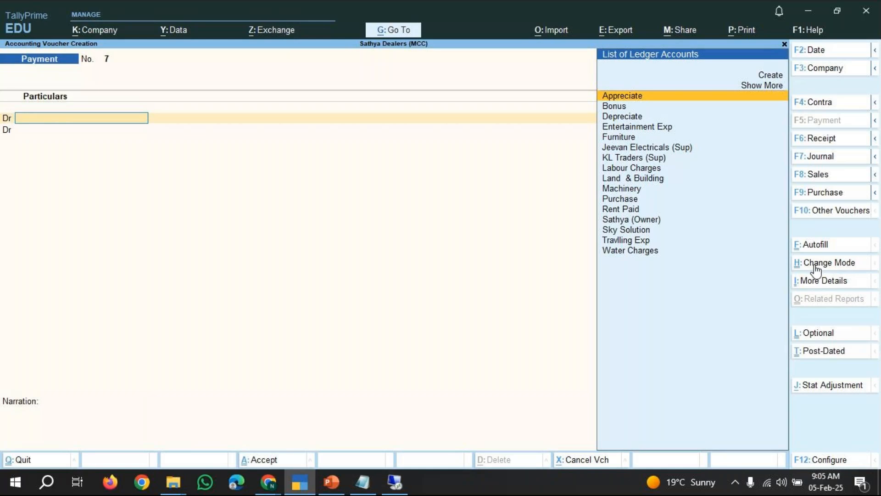
# Debit the supplier ledger Jeevan Electricals (Sup) with 3,00,000 in the payment voucher
pyautogui.press('Down')
pyautogui.press('Down')
pyautogui.press('Down')
pyautogui.press('Down')
pyautogui.press('Down')
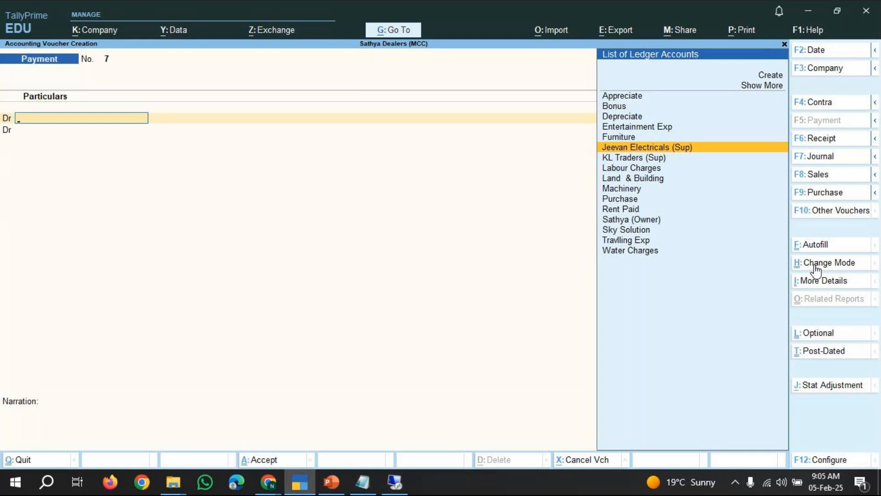
pyautogui.press('Return')
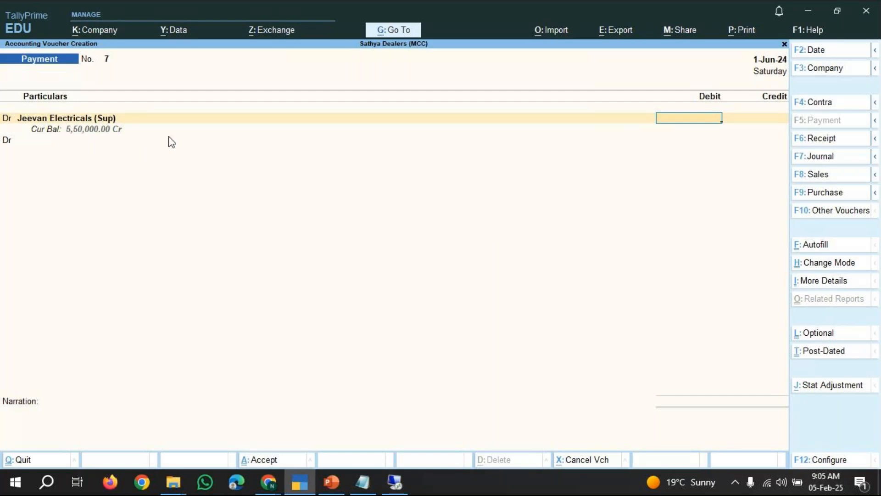
pyautogui.write('300000')
pyautogui.press('Return')
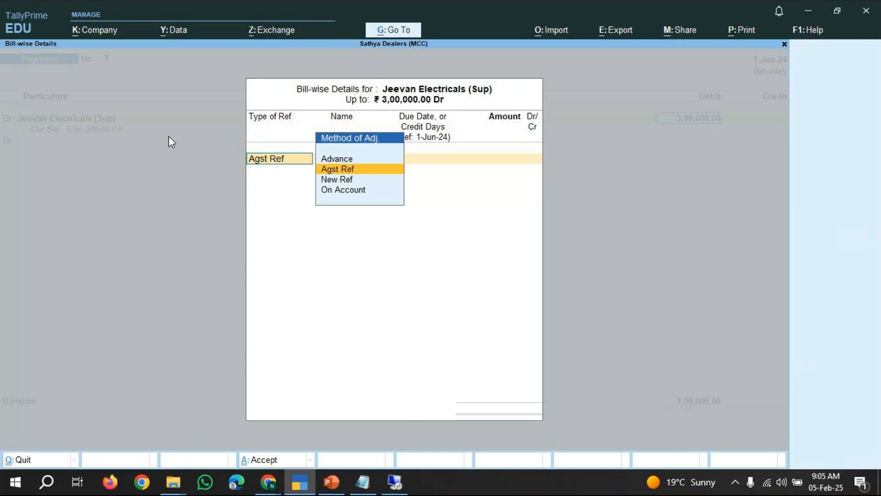
# Allocate the 3,00,000 debit as Agst Ref to the pending bill pur/01 in the bill-wise details
pyautogui.press('Return')
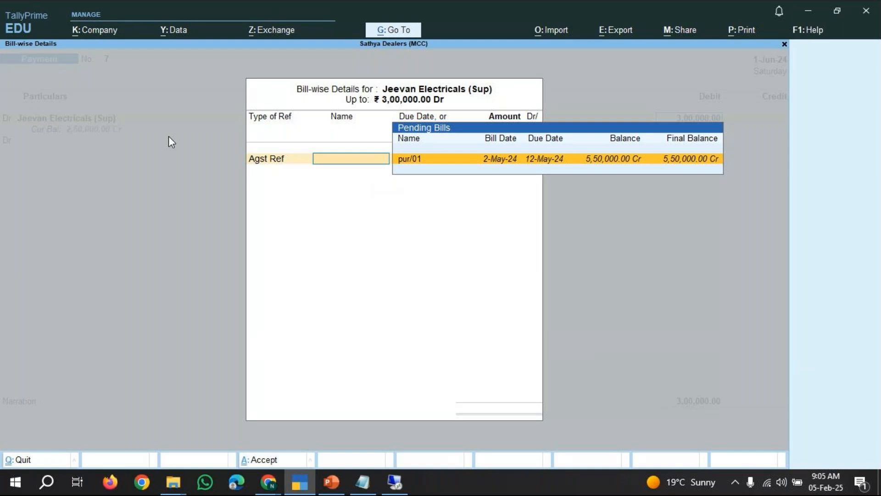
pyautogui.press('Return')
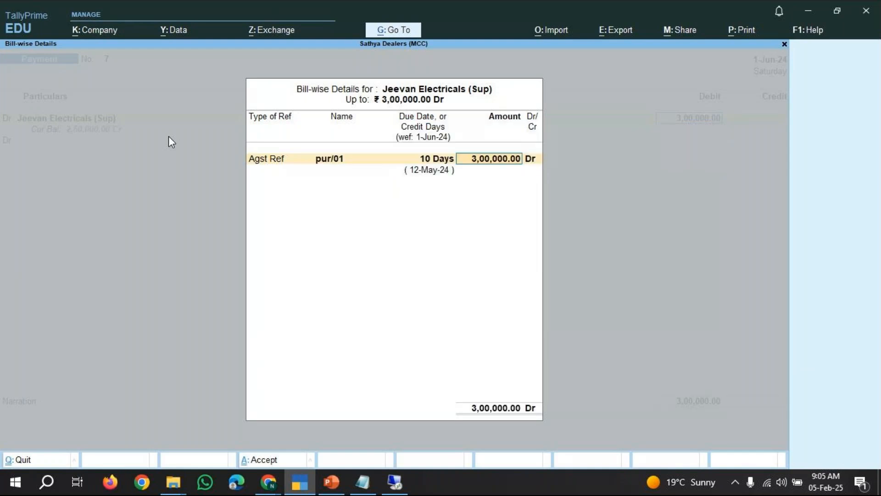
pyautogui.press('Return')
pyautogui.press('Return')
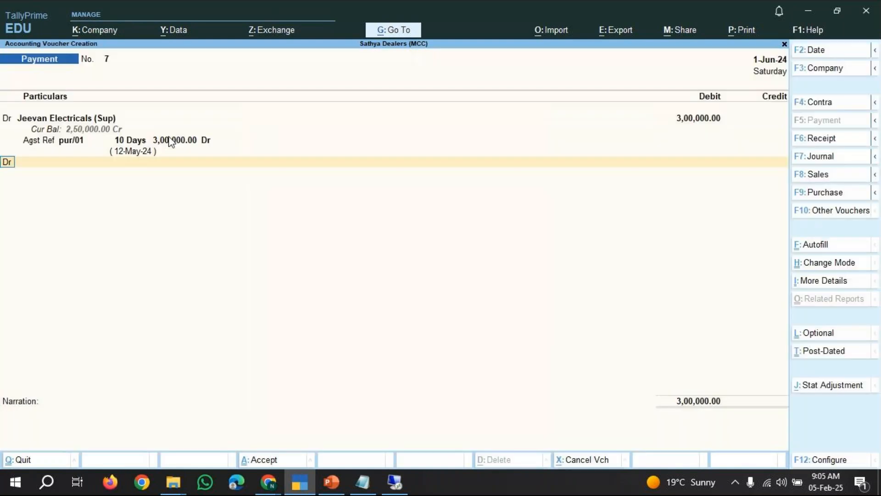
# Add a Cr line to the payment voucher with SBI Bank A/c as the credited ledger
pyautogui.write('cr')
pyautogui.press('Return')
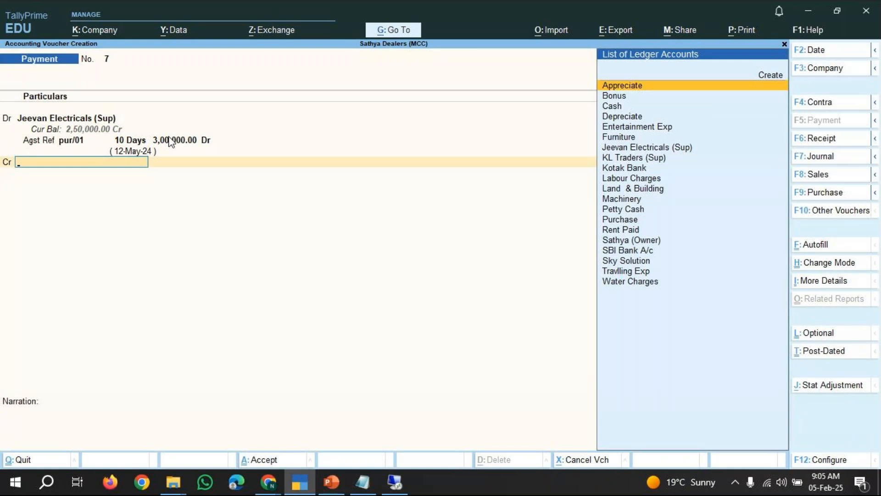
pyautogui.press('Down')
pyautogui.press('Down')
pyautogui.press('Down')
pyautogui.press('Down')
pyautogui.press('Down')
pyautogui.press('Down')
pyautogui.press('Down')
pyautogui.press('Down')
pyautogui.press('Down')
pyautogui.press('Down')
pyautogui.press('Down')
pyautogui.press('Down')
pyautogui.press('Down')
pyautogui.press('Down')
pyautogui.press('Down')
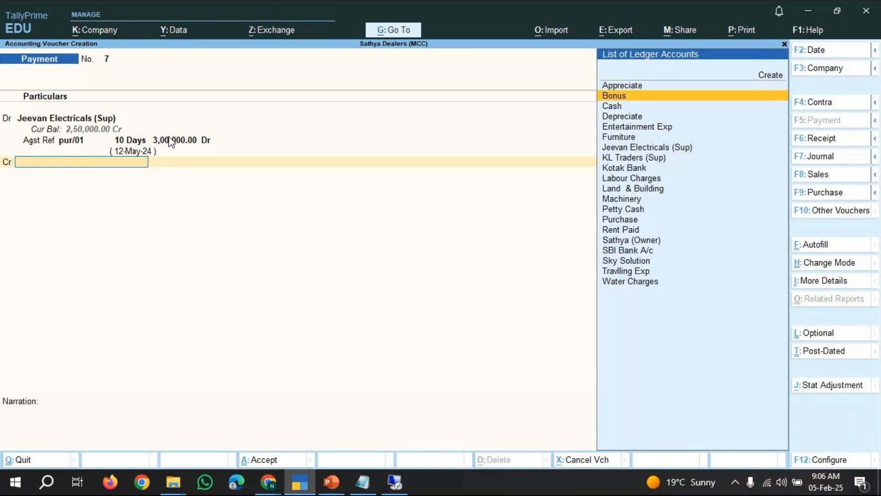
pyautogui.press('Down')
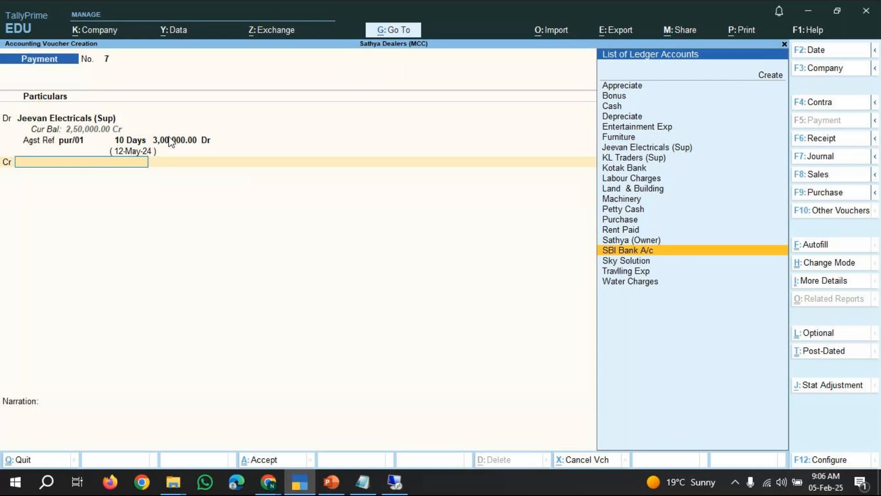
pyautogui.press('Return')
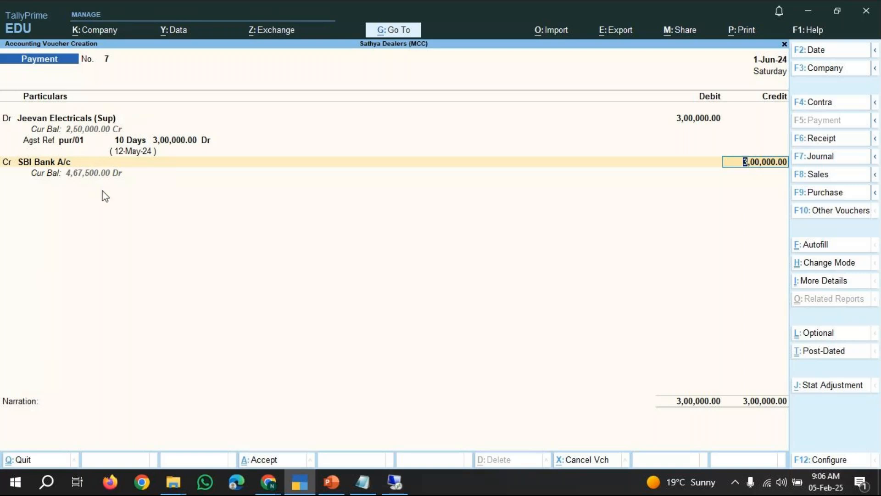
# Replace the credited ledger in the payment voucher with Cash
pyautogui.press('BackSpace')
pyautogui.press('Up')
pyautogui.press('Up')
pyautogui.press('Up')
pyautogui.press('Up')
pyautogui.press('Up')
pyautogui.press('Up')
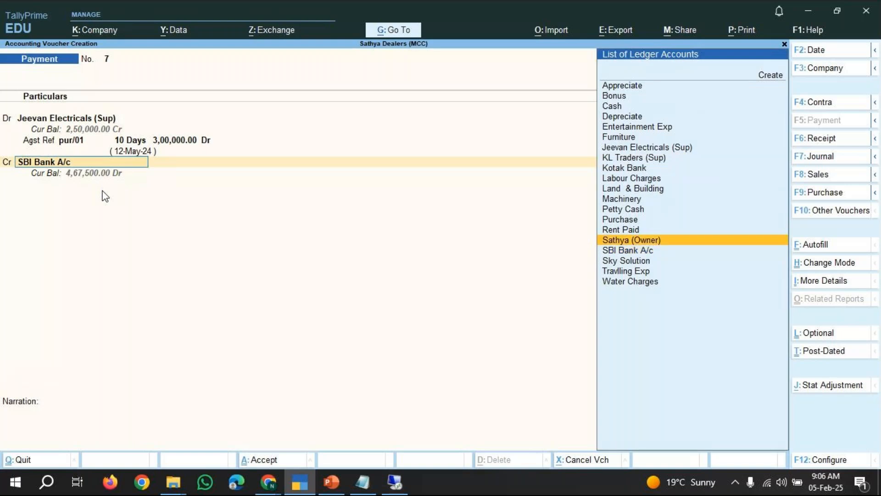
pyautogui.press('Up')
pyautogui.press('Up')
pyautogui.press('Up')
pyautogui.press('Up')
pyautogui.press('Up')
pyautogui.press('Up')
pyautogui.press('Up')
pyautogui.press('Up')
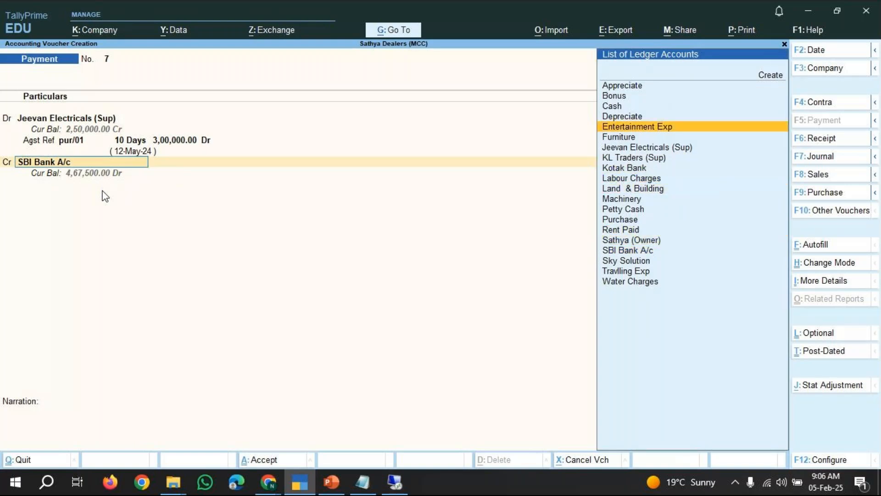
pyautogui.press('Return')
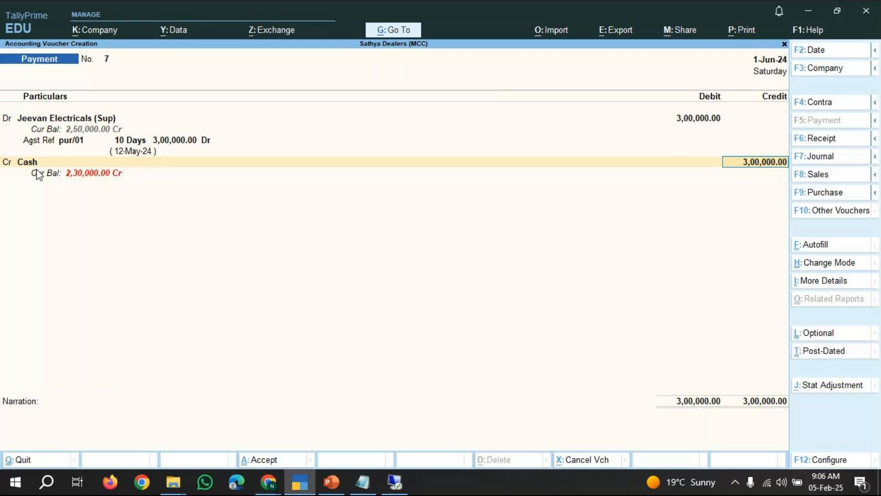
# Change the credited ledger from Cash back to SBI Bank A/c
pyautogui.press('BackSpace')
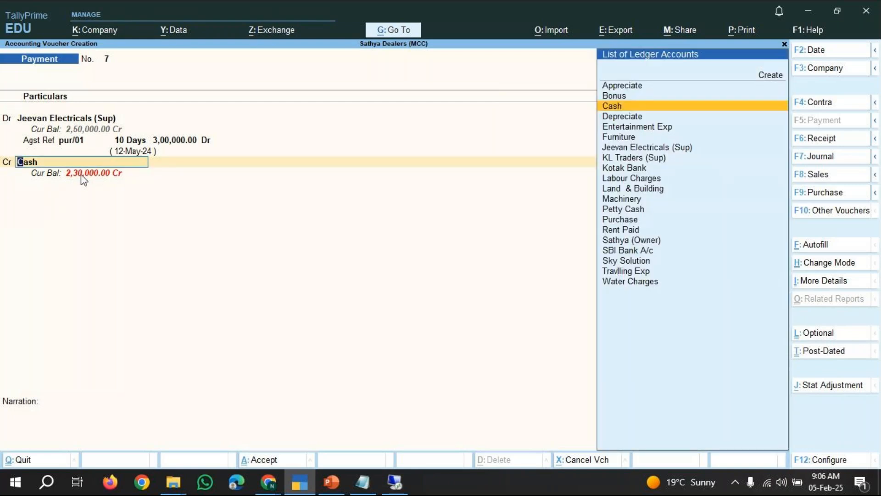
pyautogui.press('Down')
pyautogui.press('Down')
pyautogui.press('Down')
pyautogui.press('Down')
pyautogui.press('Down')
pyautogui.press('Down')
pyautogui.press('Down')
pyautogui.press('Down')
pyautogui.press('Down')
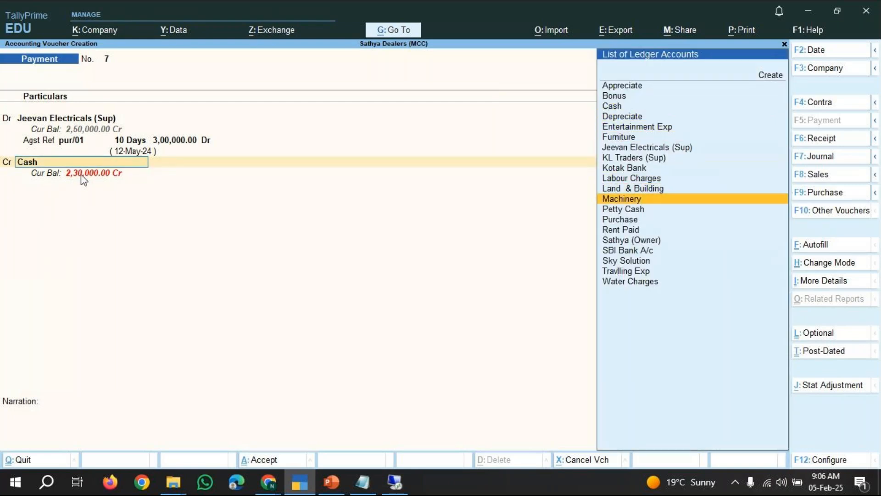
pyautogui.press('Down')
pyautogui.press('Down')
pyautogui.press('Down')
pyautogui.press('Down')
pyautogui.press('Down')
pyautogui.press('Return')
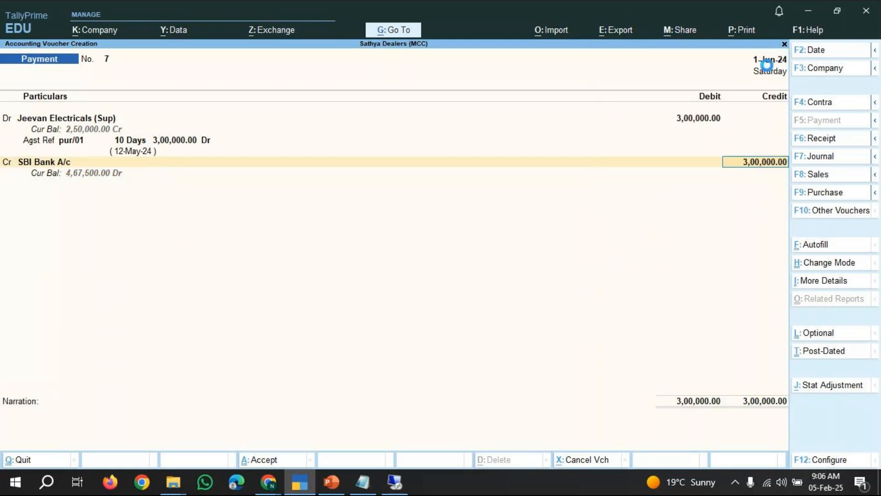
# Allocate the 3,00,000 credit as a Cheque with cheque range Not Applicable, dated 1-Jun-24, and save the voucher without narration
pyautogui.press('Return')
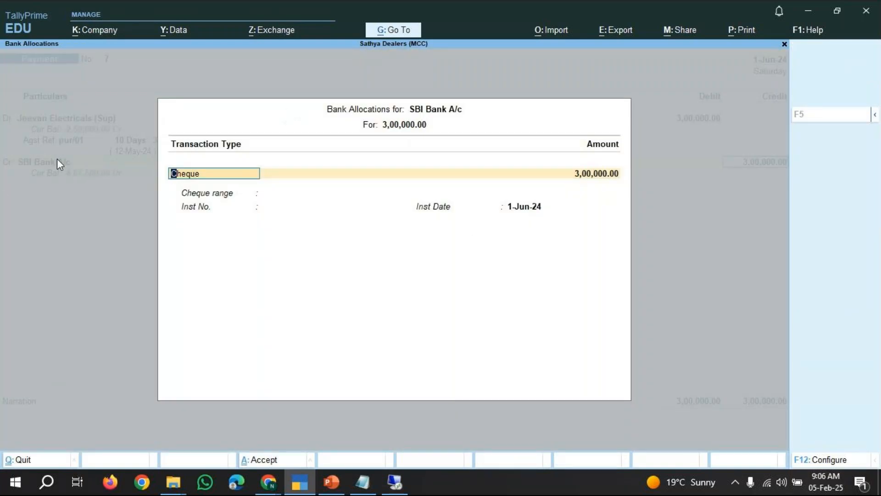
pyautogui.press('Return')
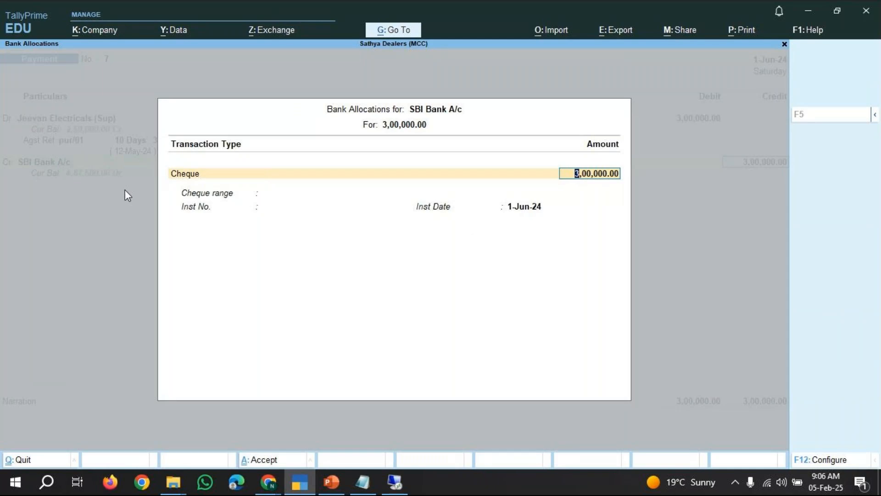
pyautogui.press('Return')
pyautogui.press('Return')
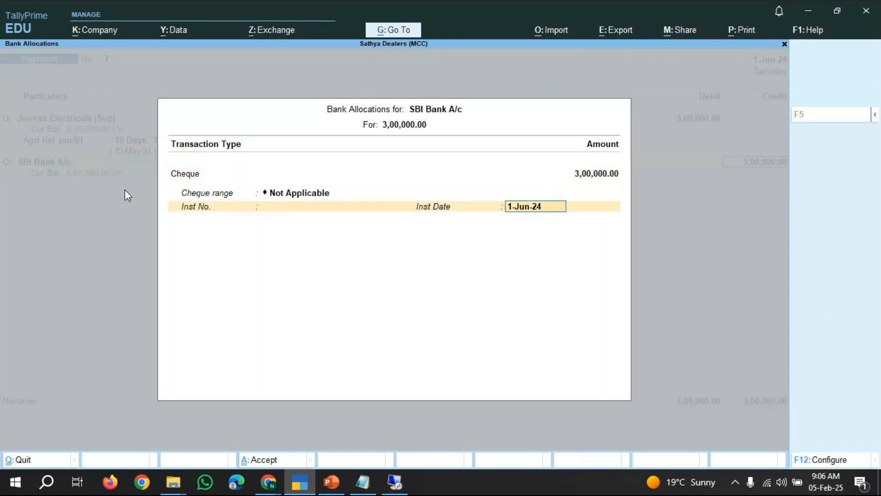
pyautogui.press('Return')
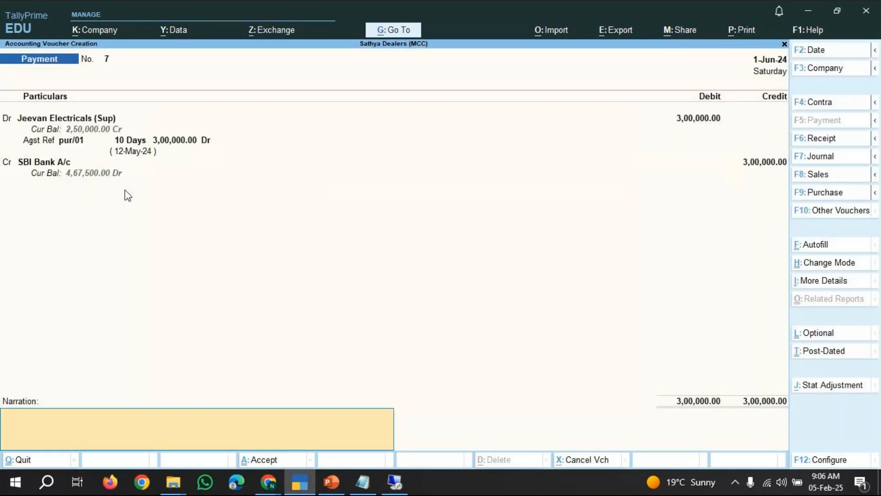
pyautogui.press('Return')
pyautogui.press('Return')
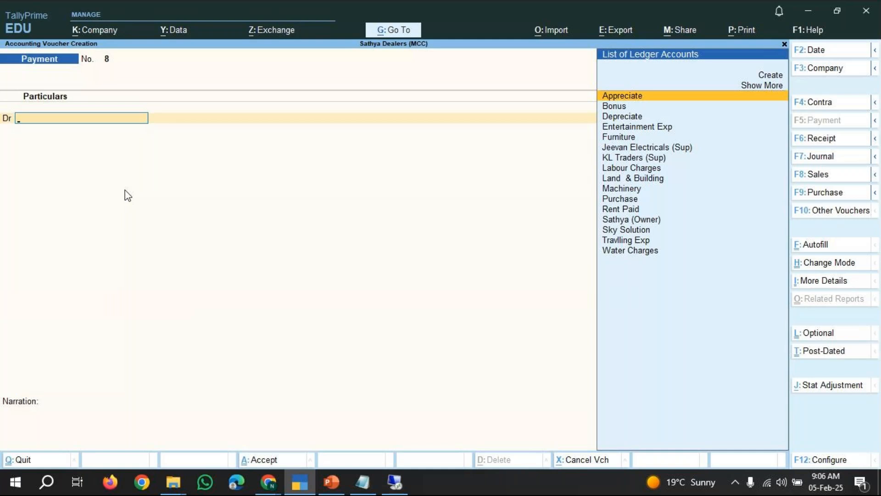
# Quit voucher creation and open the Day Book from the Gateway of Tally
pyautogui.press('Escape')
pyautogui.press('y')
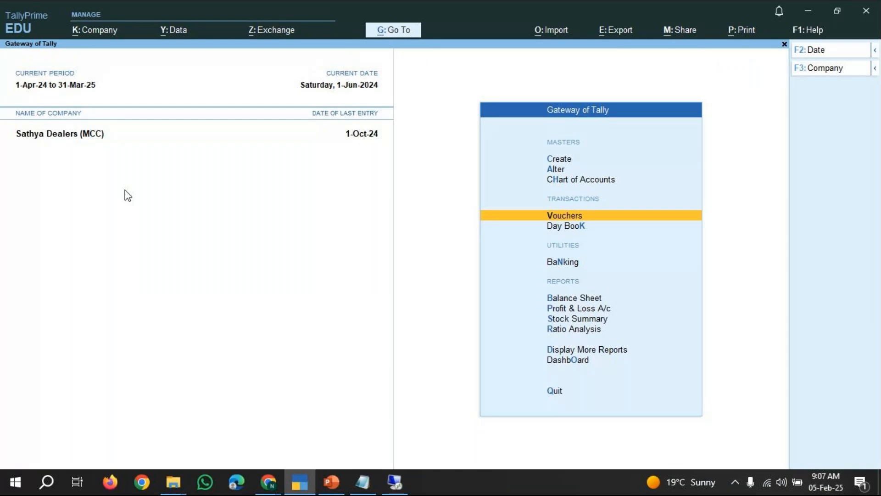
pyautogui.press('Down')
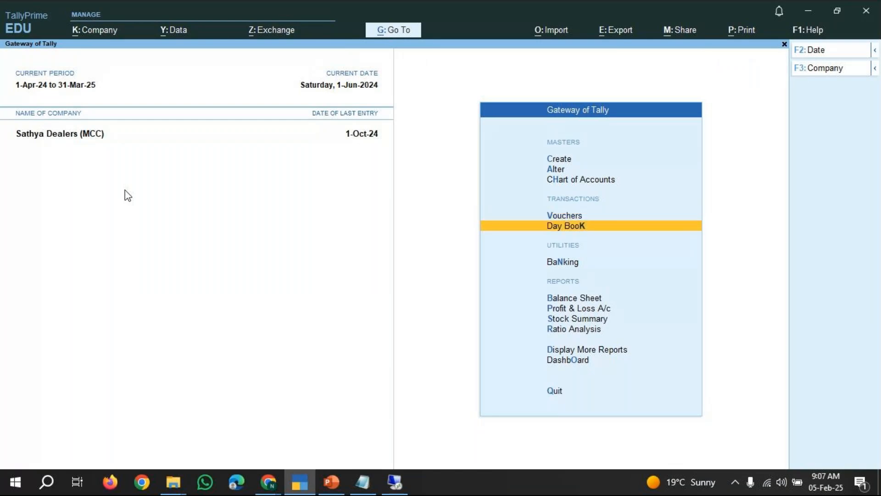
pyautogui.press('Return')
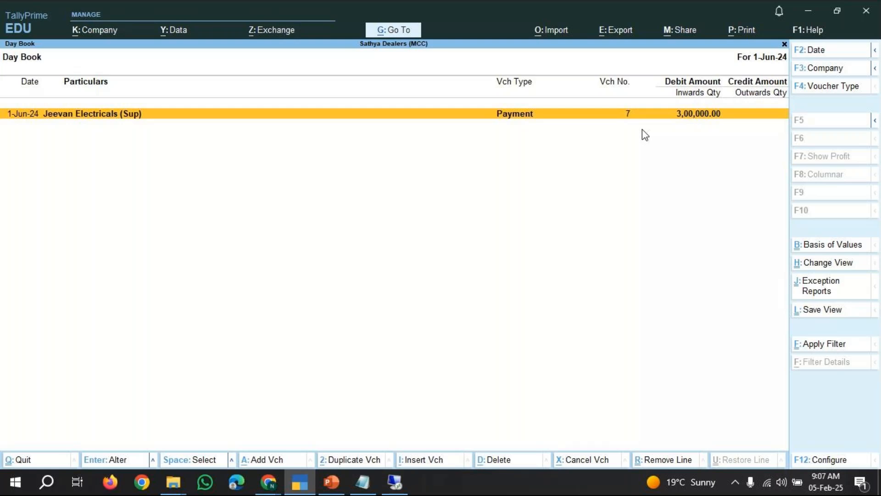
# Clear the From and To dates of the Day Book's period so that it covers all voucher dates
pyautogui.hotkey('alt', 'F2')
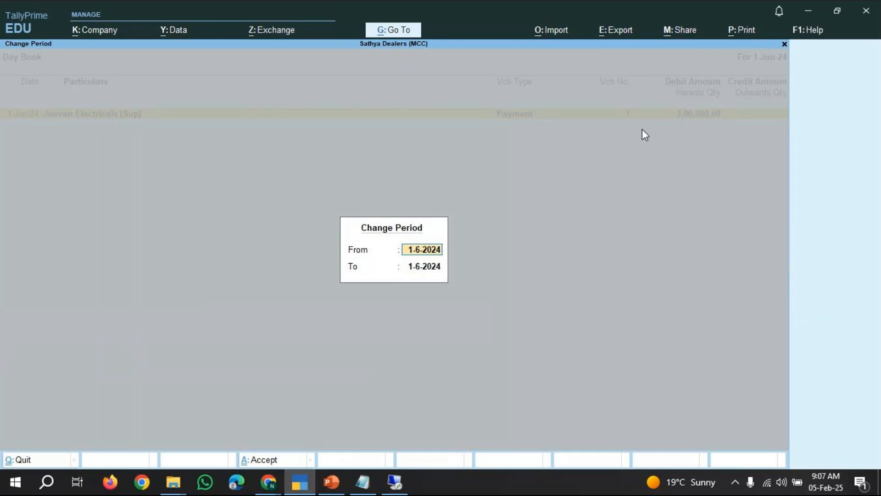
pyautogui.press('BackSpace')
pyautogui.press('Return')
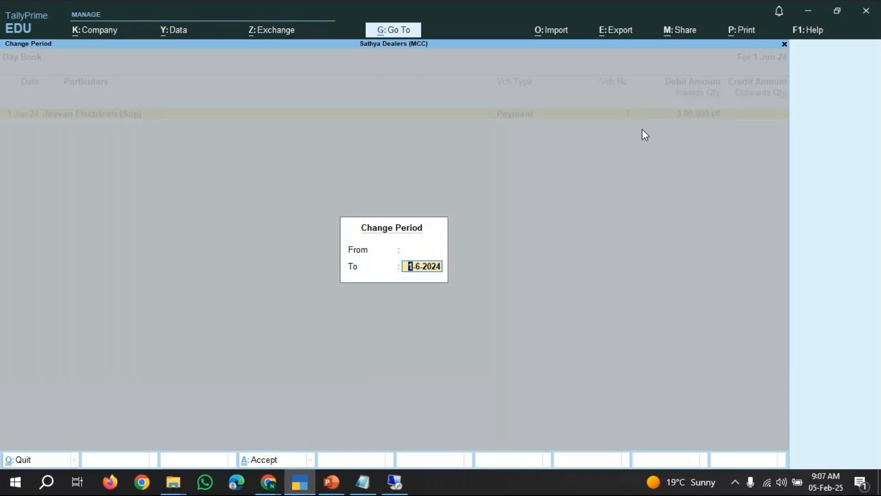
pyautogui.press('BackSpace')
pyautogui.press('Return')
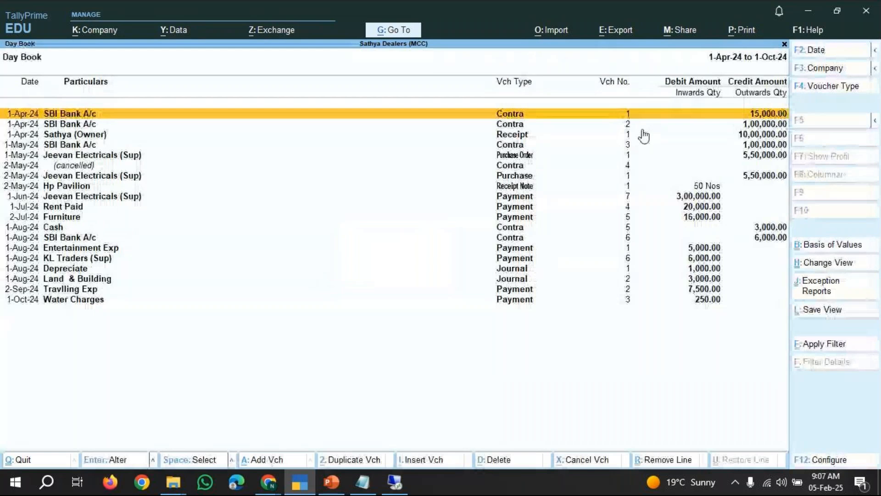
# Look through the Day Book's vouchers, including the Jeevan Electricals purchase and payment entries
pyautogui.press('Down')
pyautogui.press('Down')
pyautogui.press('Down')
pyautogui.press('Down')
pyautogui.press('Down')
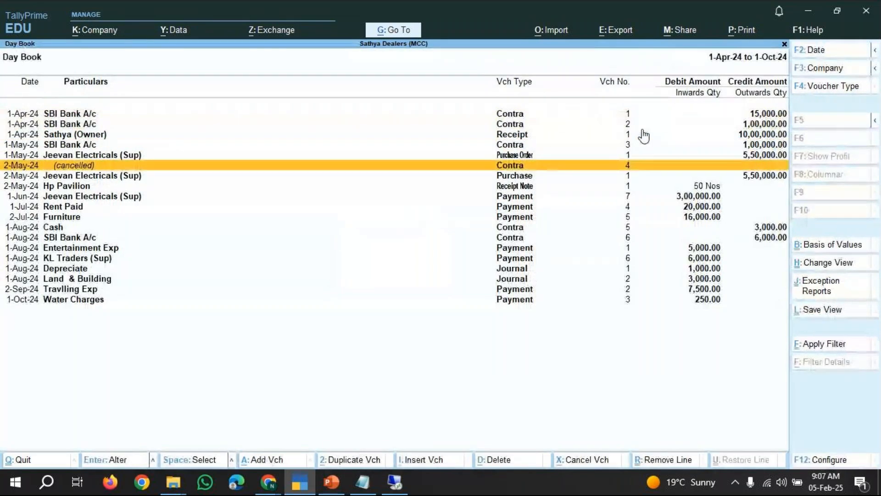
pyautogui.press('Down')
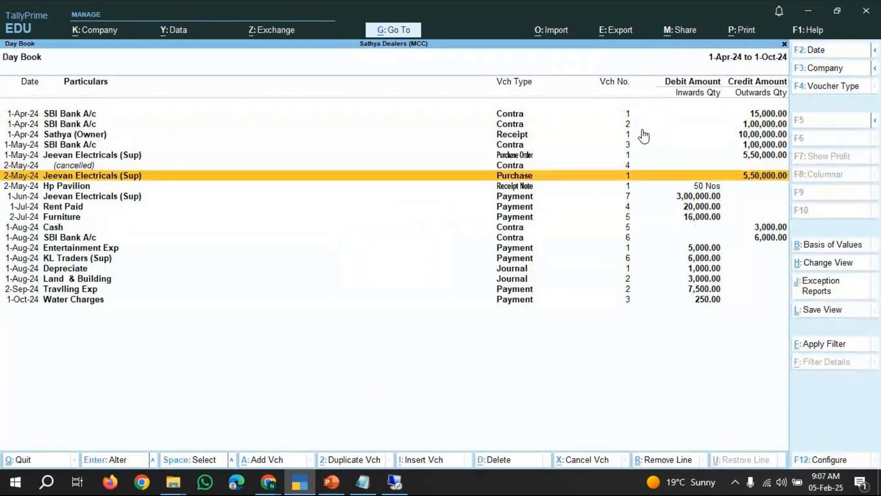
pyautogui.press('Down')
pyautogui.press('Down')
pyautogui.press('Down')
pyautogui.press('Down')
pyautogui.press('Down')
pyautogui.press('Down')
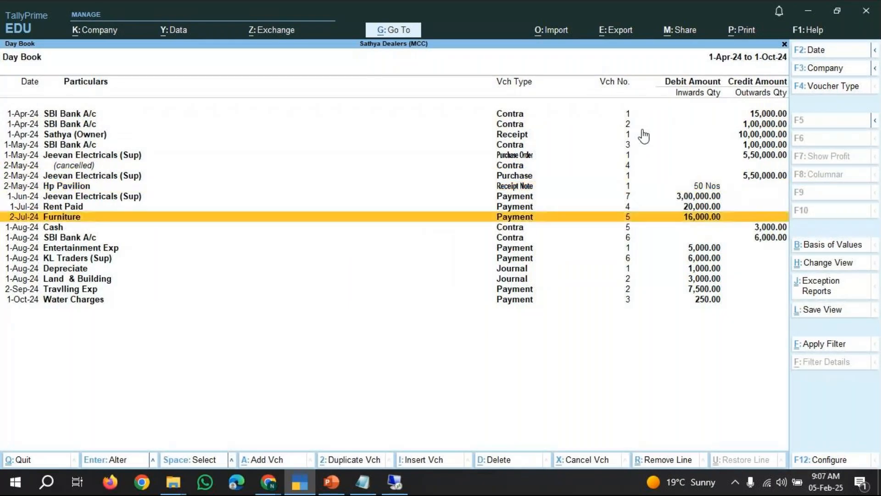
pyautogui.press('Down')
pyautogui.press('Down')
pyautogui.press('Down')
pyautogui.press('Down')
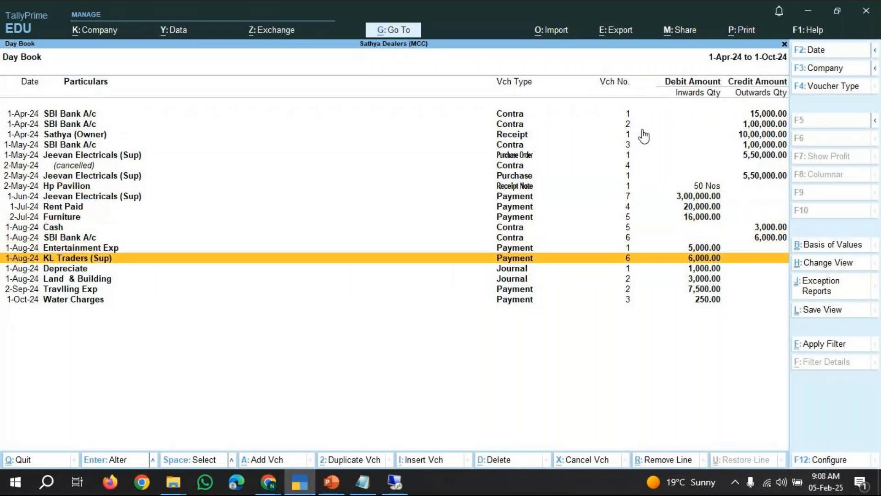
pyautogui.press('Down')
pyautogui.press('Up')
pyautogui.press('Up')
pyautogui.press('Up')
pyautogui.press('Up')
pyautogui.press('Up')
pyautogui.press('Up')
pyautogui.press('Up')
pyautogui.press('Up')
pyautogui.press('Up')
pyautogui.press('Up')
pyautogui.press('Up')
pyautogui.press('Up')
pyautogui.press('Up')
pyautogui.press('Up')
pyautogui.press('Up')
pyautogui.press('Up')
pyautogui.press('Up')
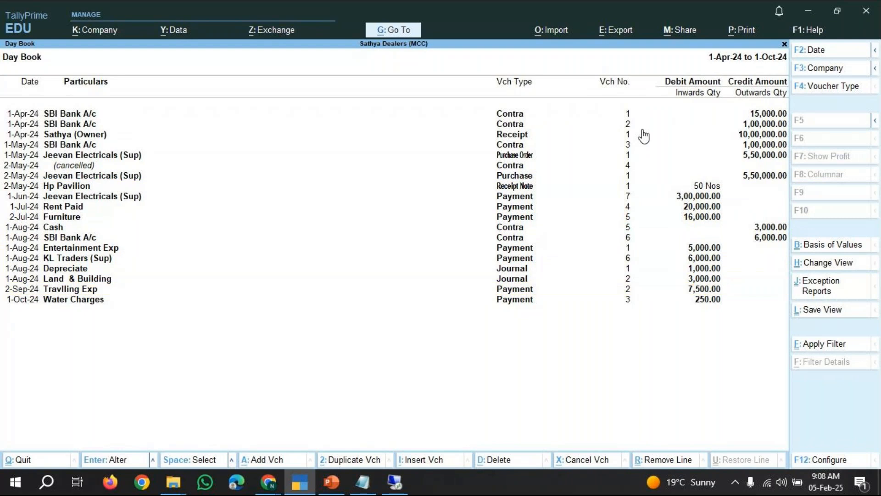
# Go through the Day Book entries to the 1-Jun-24 payment voucher for Jeevan Electricals
pyautogui.press('Down')
pyautogui.press('Down')
pyautogui.press('Down')
pyautogui.press('Down')
pyautogui.press('Down')
pyautogui.press('Down')
pyautogui.press('Down')
pyautogui.press('Down')
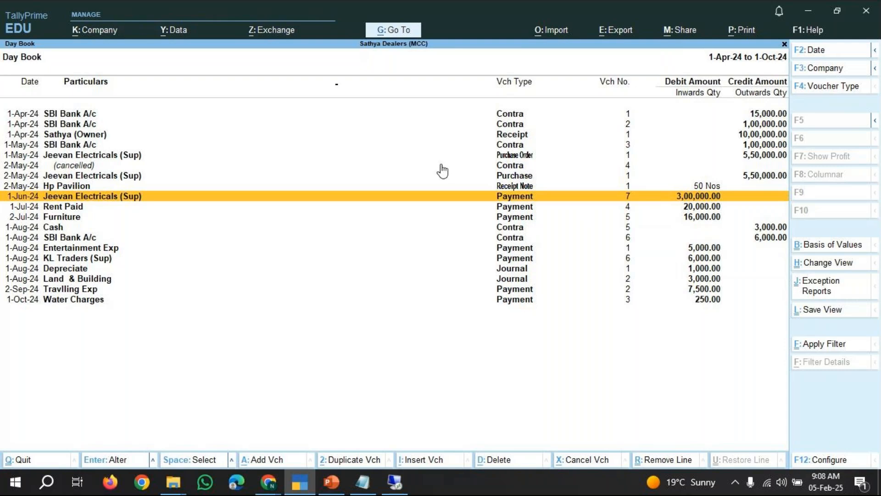
# Restrict the Day Book to the Payment voucher type
pyautogui.press('F4')
pyautogui.press('Down')
pyautogui.press('Down')
pyautogui.press('Down')
pyautogui.press('Down')
pyautogui.press('Down')
pyautogui.press('Down')
pyautogui.press('Down')
pyautogui.press('Down')
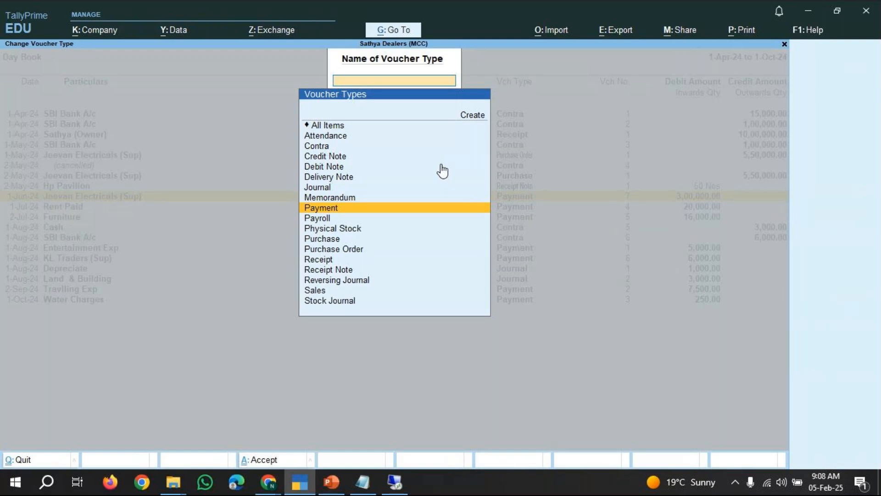
pyautogui.press('Return')
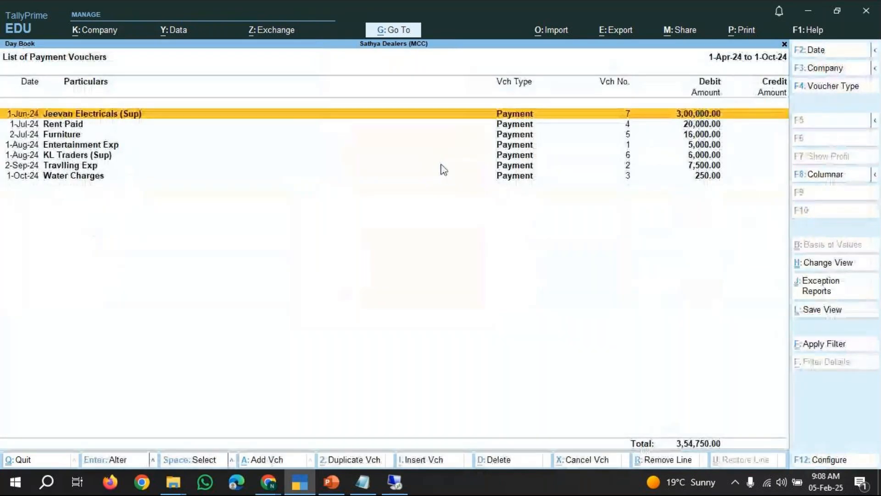
# Switch the voucher list to the Purchase voucher type, review it and return to the Gateway of Tally
pyautogui.press('F4')
pyautogui.press('Down')
pyautogui.press('Down')
pyautogui.press('Down')
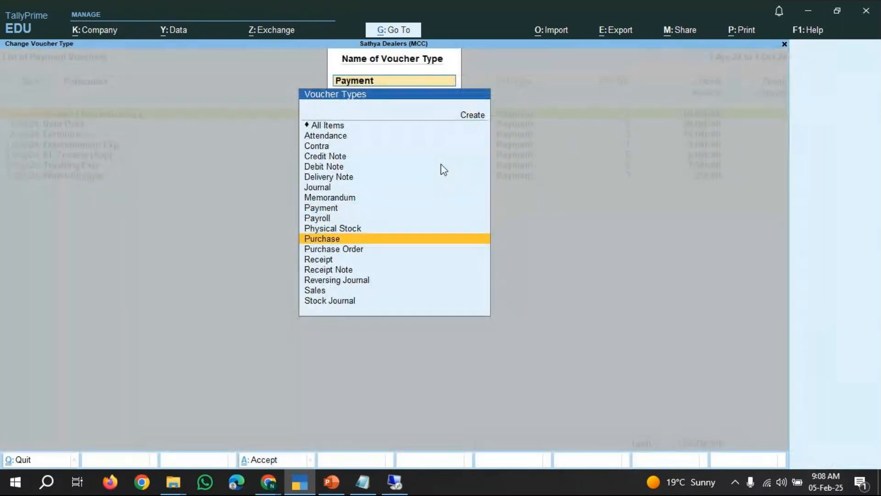
pyautogui.press('Return')
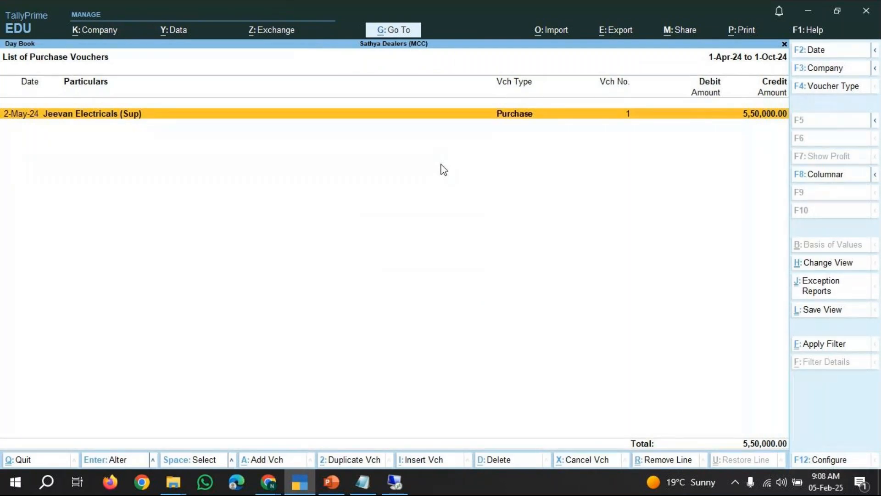
pyautogui.press('Escape')
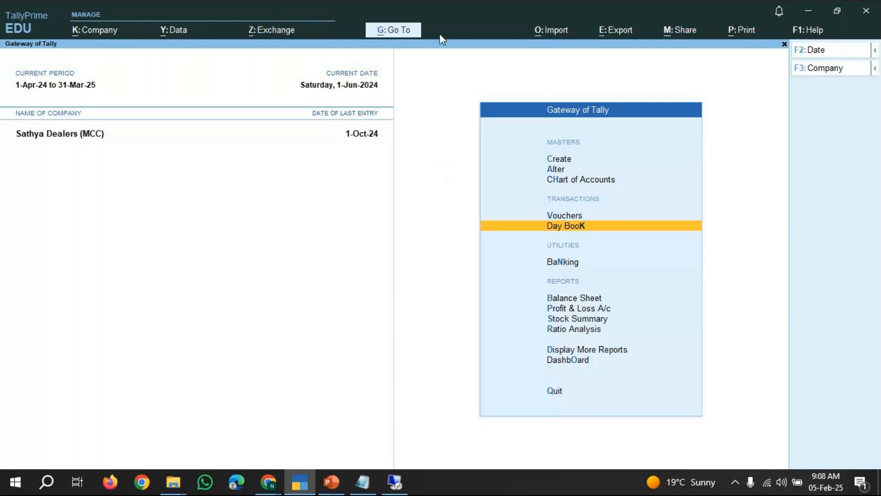
# Find and open the Bills Payable report under Receivables & Payables Reports
pyautogui.click(397, 33)
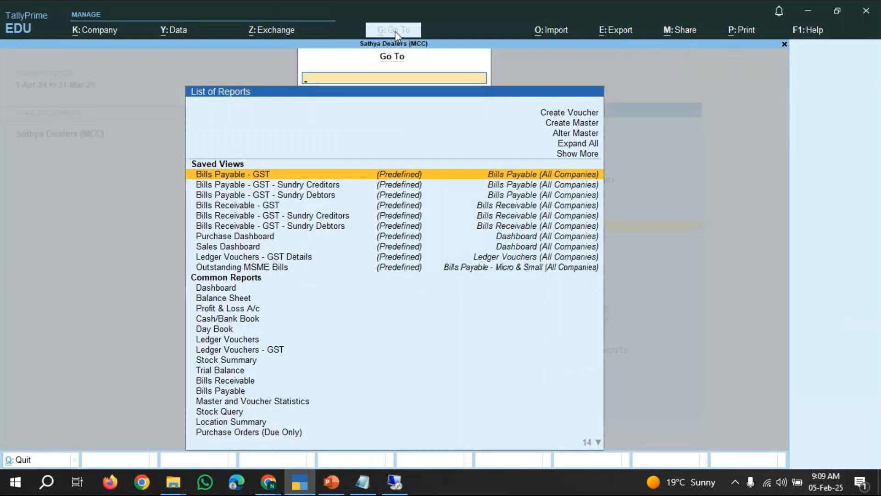
pyautogui.write('Bil')
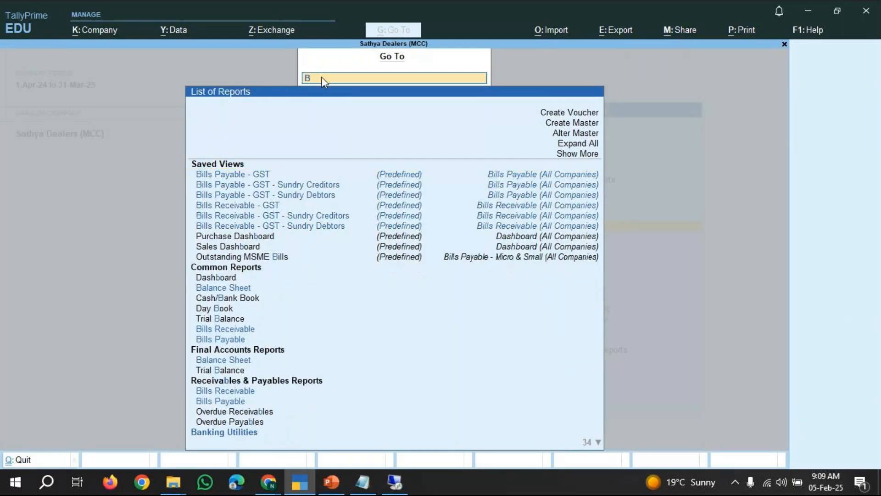
pyautogui.press('Down')
pyautogui.press('Down')
pyautogui.press('Down')
pyautogui.press('Down')
pyautogui.press('Down')
pyautogui.press('Down')
pyautogui.press('Down')
pyautogui.press('Down')
pyautogui.press('Down')
pyautogui.press('Down')
pyautogui.press('Down')
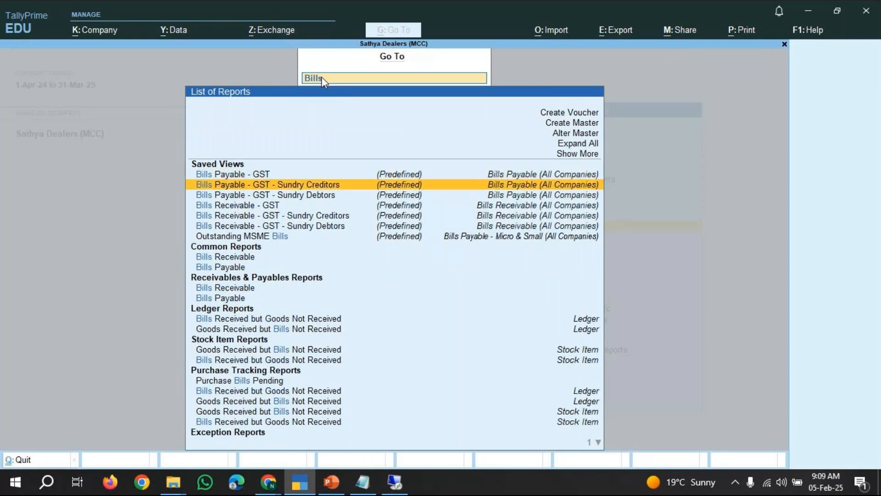
pyautogui.press('Down')
pyautogui.press('Down')
pyautogui.press('Down')
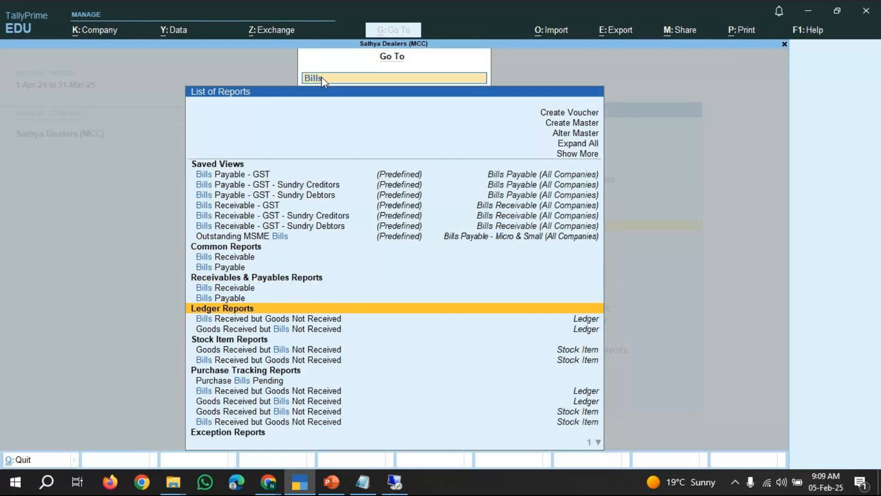
pyautogui.press('Up')
pyautogui.press('Return')
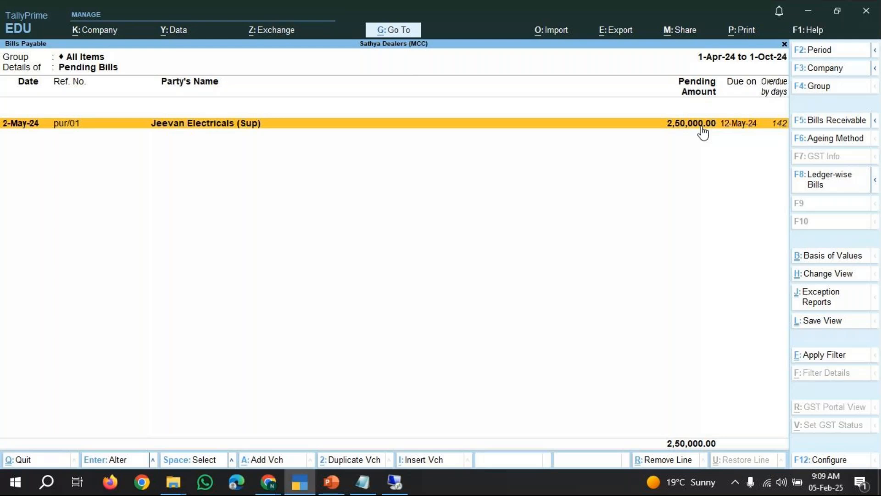
# Expand the pending Jeevan Electricals bill pur/01 and review its purchase, stock item and payment lines
pyautogui.hotkey('alt', 'F1')
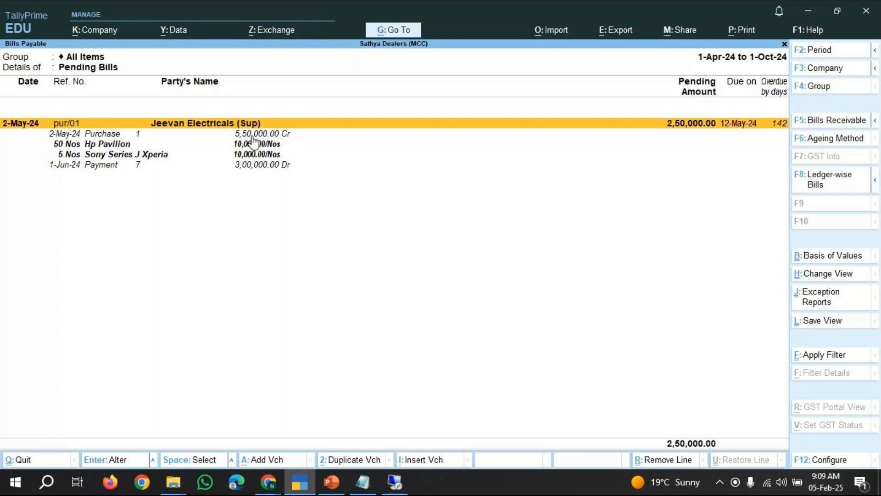
pyautogui.press('Down')
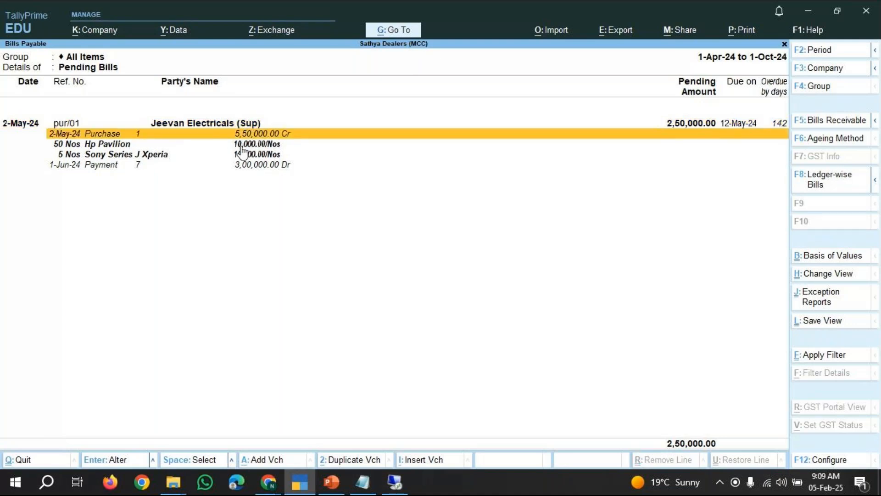
pyautogui.press('Down')
pyautogui.press('Down')
pyautogui.press('Down')
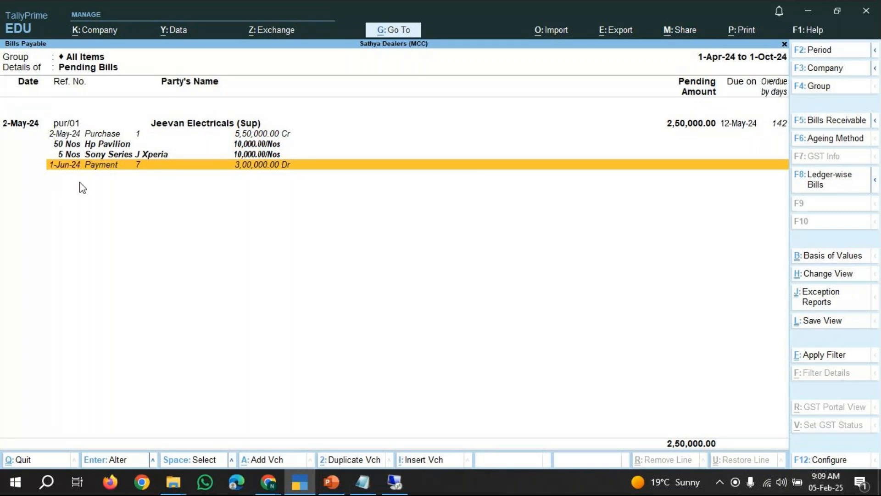
pyautogui.click(264, 482)
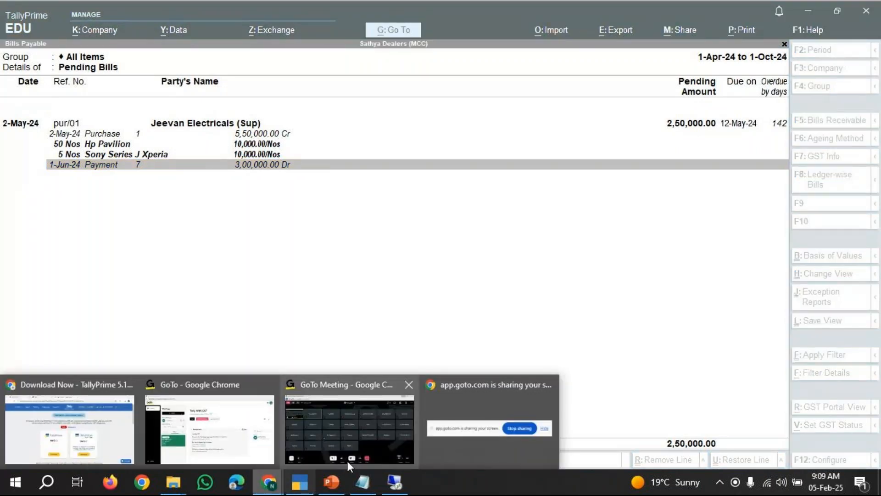
pyautogui.click(347, 461)
pyautogui.click(746, 56)
pyautogui.click(808, 9)
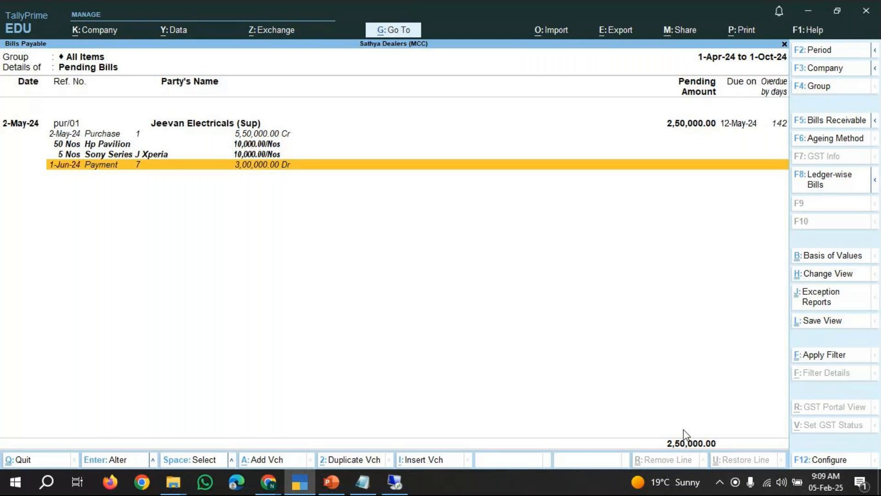
# Leave the Bills Payable report and open the Stock Summary from the Gateway of Tally
pyautogui.press('Escape')
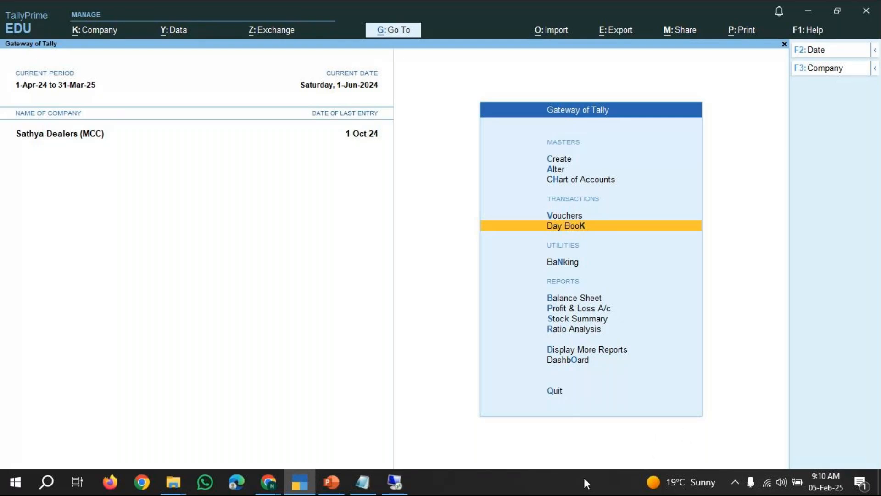
pyautogui.press('c')
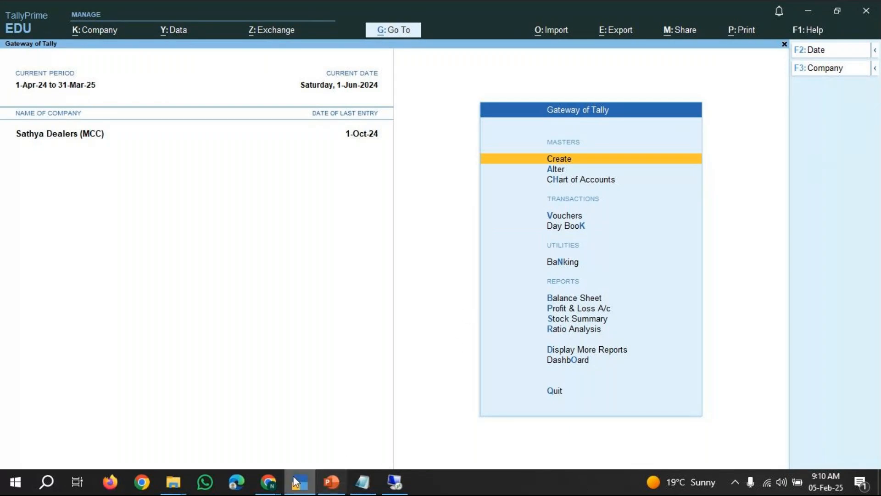
pyautogui.moveTo(330, 480)
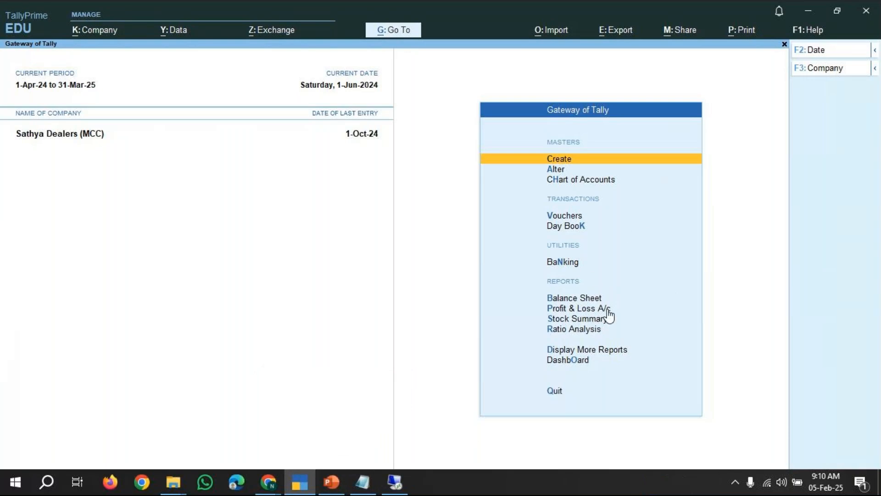
pyautogui.press('Down')
pyautogui.press('Down')
pyautogui.press('Down')
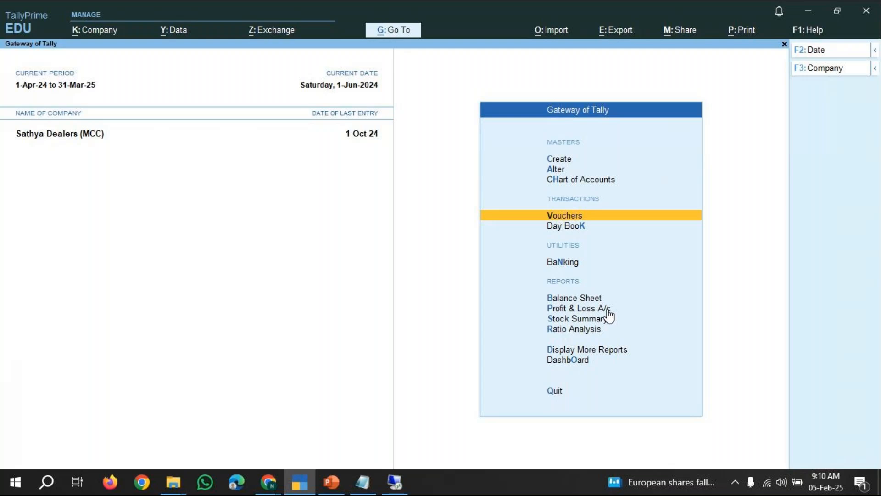
pyautogui.press('Down')
pyautogui.press('Down')
pyautogui.press('Down')
pyautogui.press('Down')
pyautogui.press('Down')
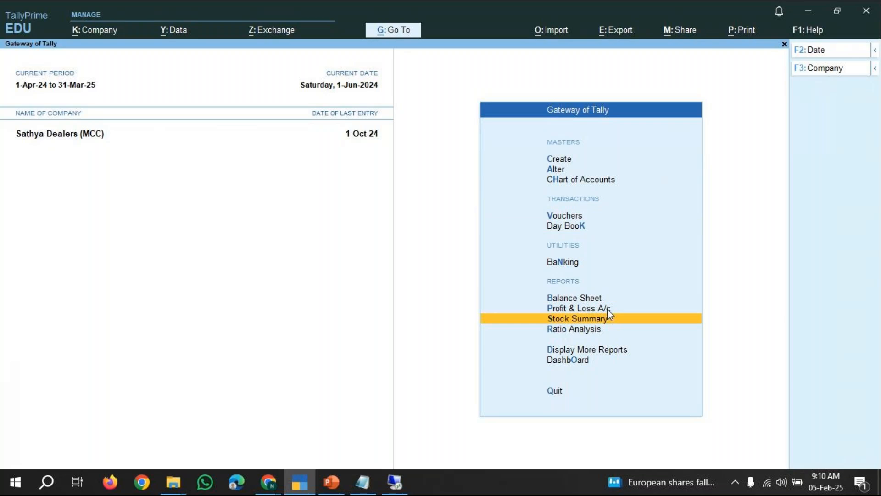
pyautogui.press('Return')
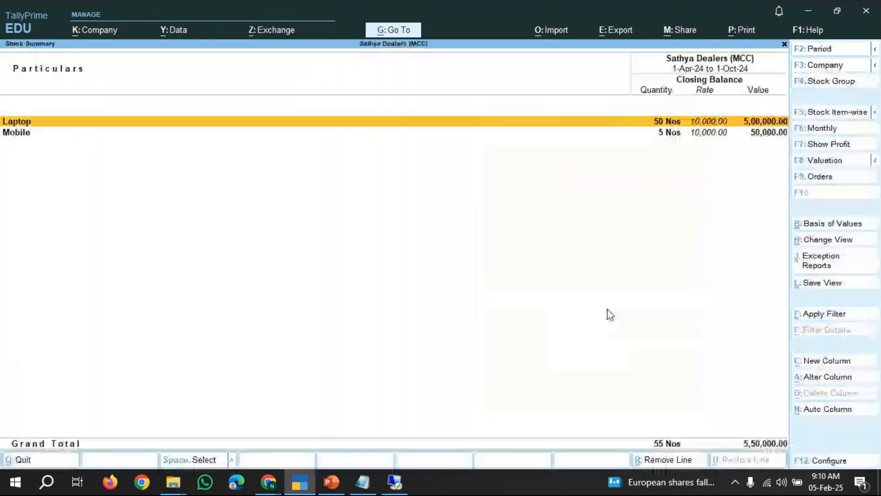
# Expand the Stock Summary to show the individual stock items, and return to the Vouchers entry of the Gateway of Tally
pyautogui.hotkey('alt', 'F5')
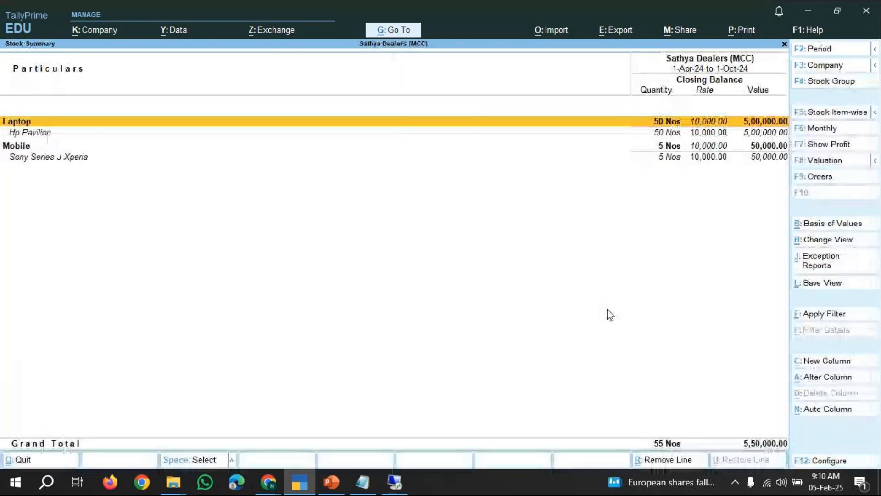
pyautogui.press('Escape')
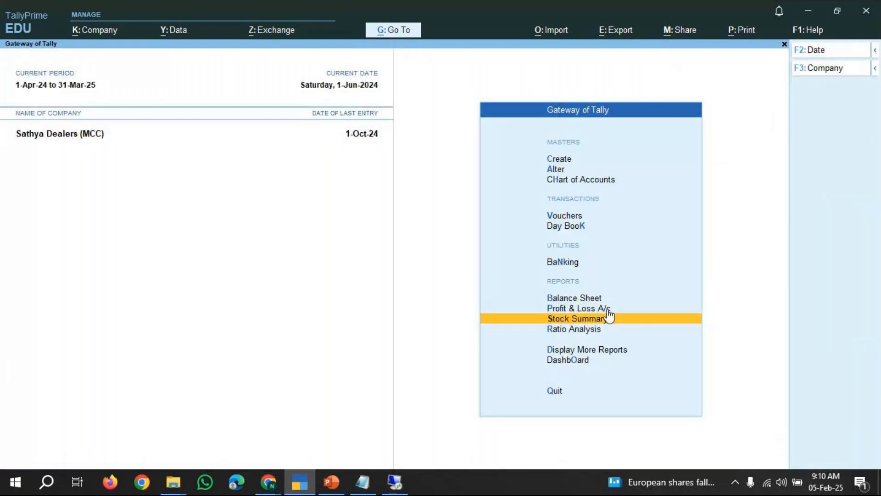
pyautogui.press('Up')
pyautogui.press('Up')
pyautogui.press('Up')
pyautogui.press('Up')
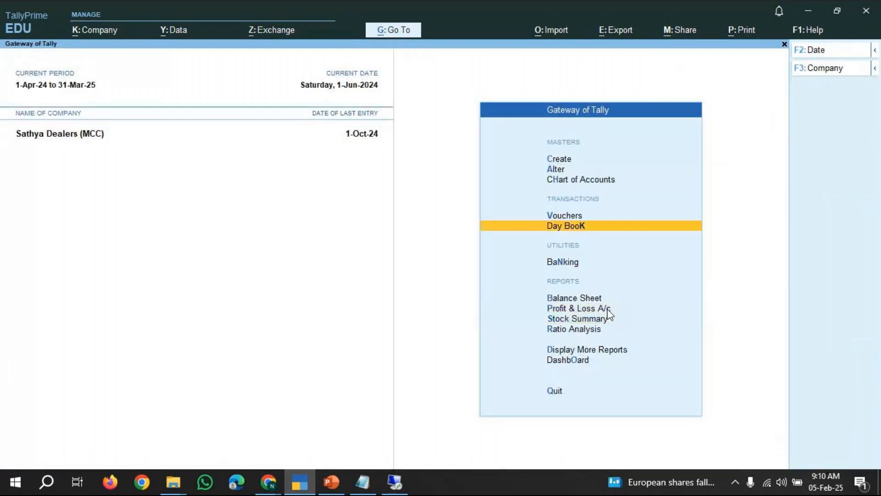
pyautogui.press('Up')
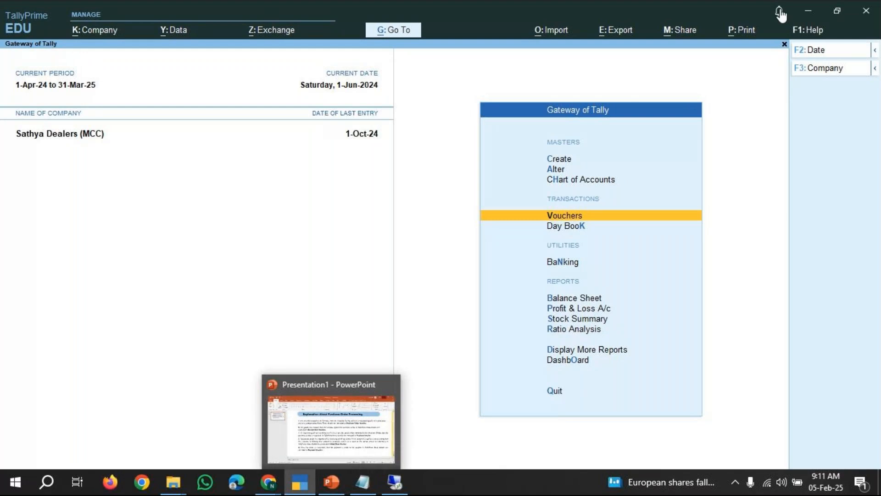
# Minimize the open windows and open the TallyEssential Level 2 Certification presentation template from the desktop
pyautogui.click(808, 10)
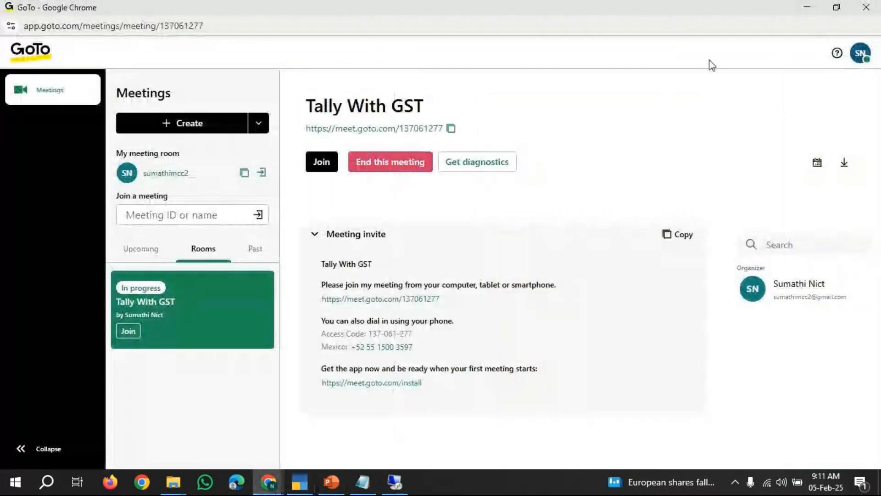
pyautogui.click(807, 8)
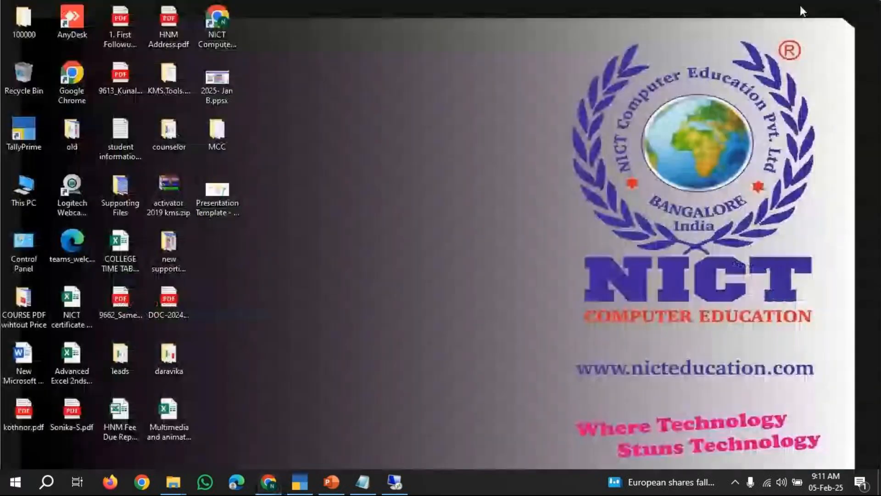
pyautogui.click(219, 193)
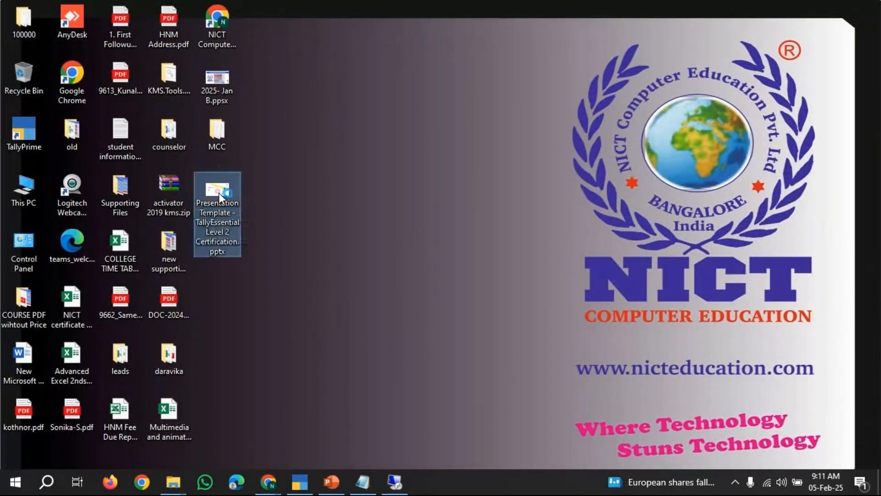
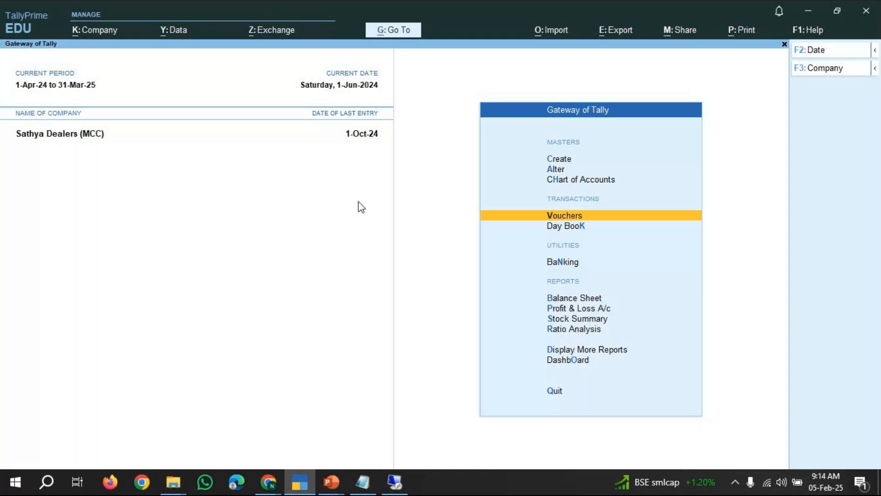
# Open voucher entry, show the inactive voucher types and activate Sales Order to start a new sales order
pyautogui.press('Return')
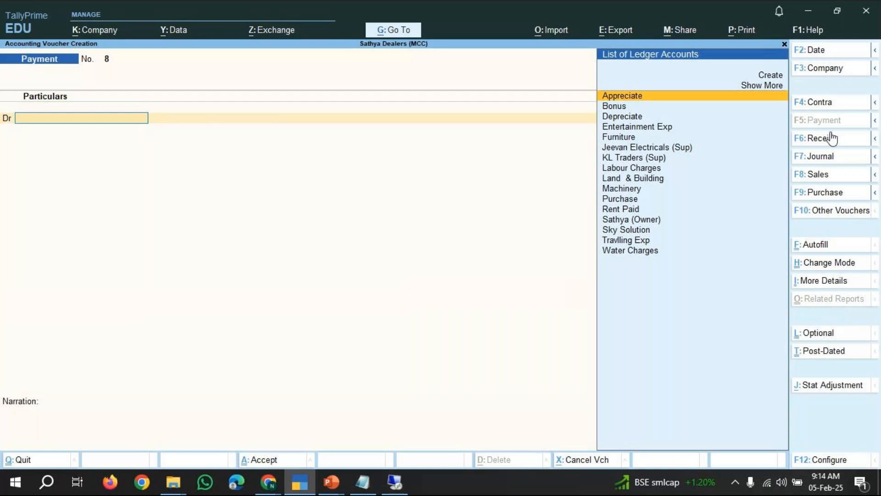
pyautogui.click(834, 213)
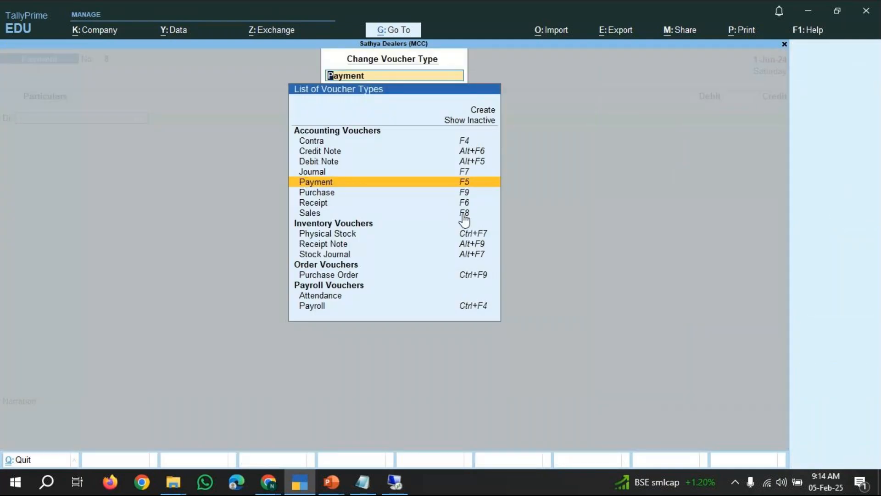
pyautogui.click(473, 121)
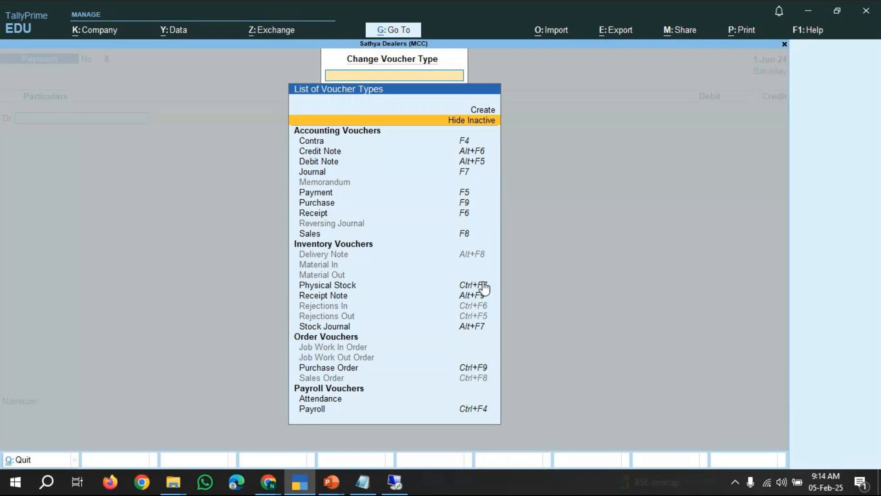
pyautogui.click(323, 378)
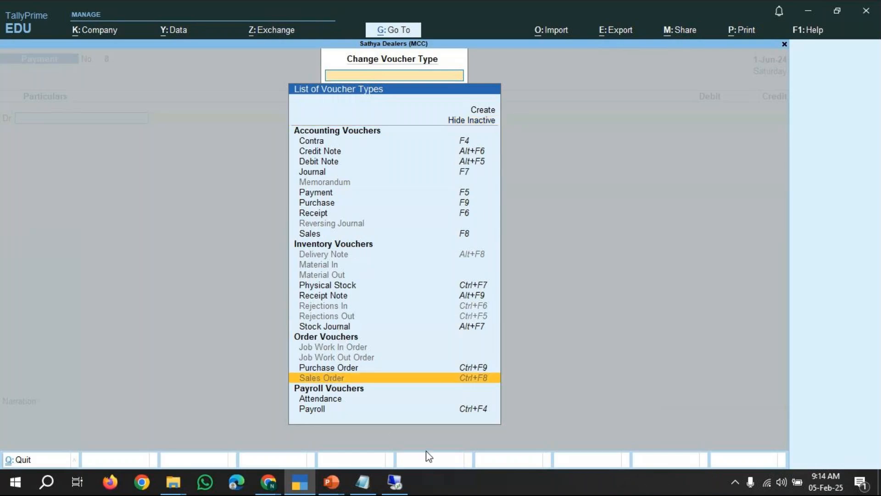
pyautogui.press('Return')
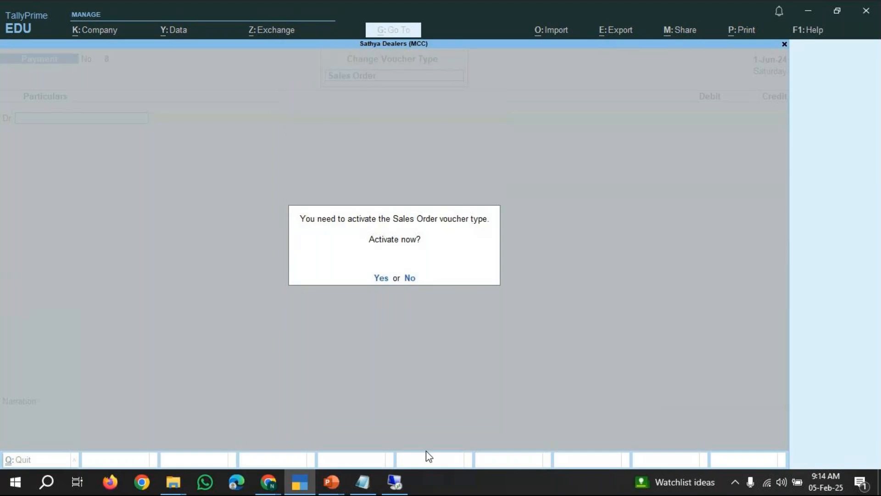
pyautogui.click(380, 278)
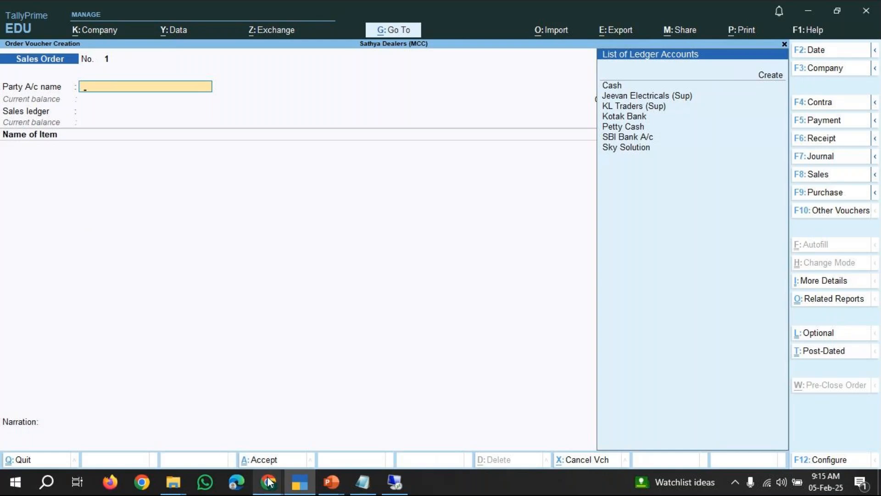
# Switch to GoTo Meeting, send the chat messages "am i audible >>" and "?" to everyone, and return to TallyPrime
pyautogui.moveTo(270, 482)
pyautogui.click(348, 436)
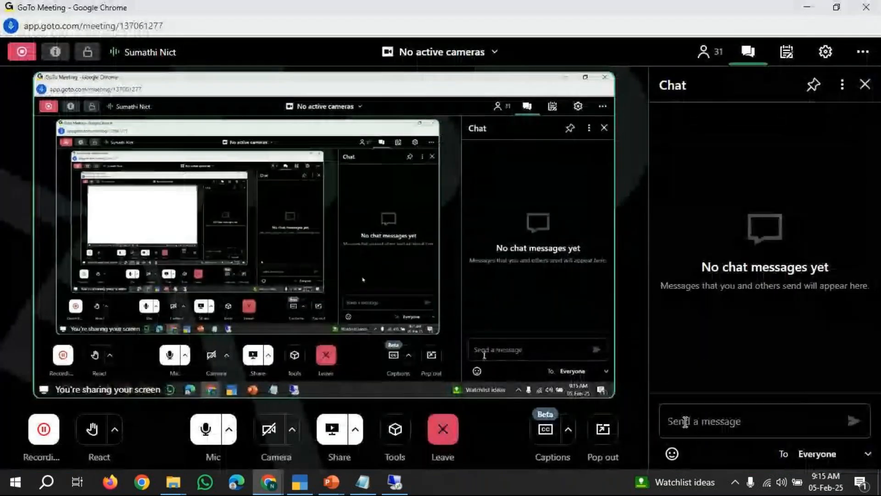
pyautogui.click(685, 422)
pyautogui.write('am')
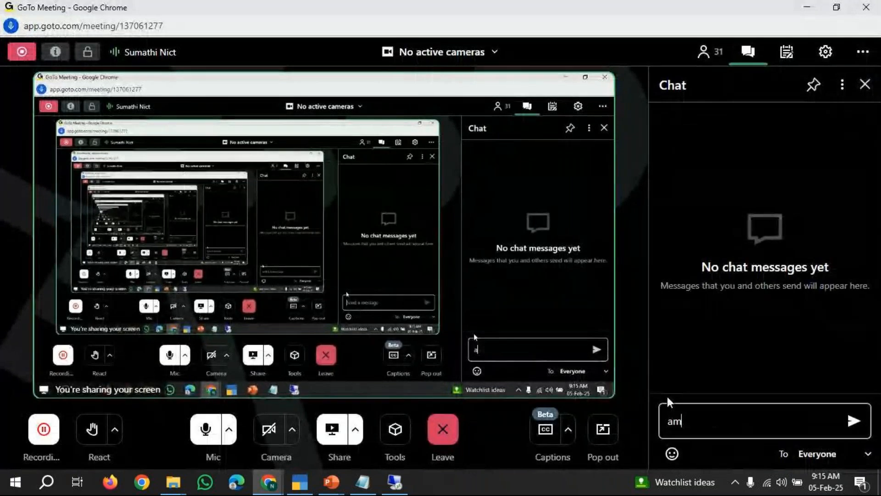
pyautogui.write(' i audible > >')
pyautogui.press('Return')
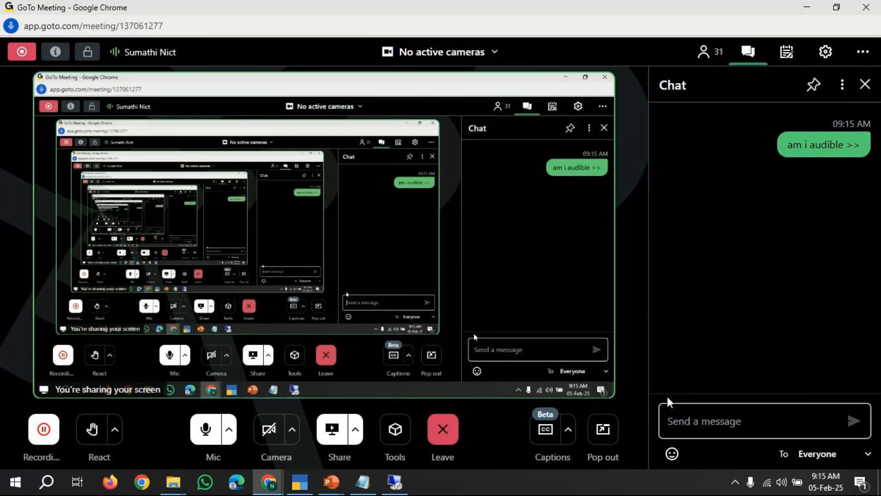
pyautogui.write('?')
pyautogui.press('Return')
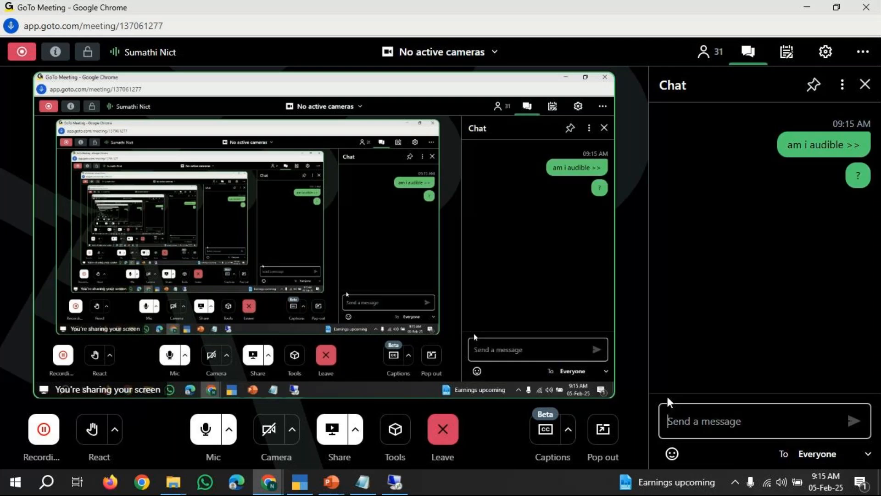
pyautogui.click(807, 8)
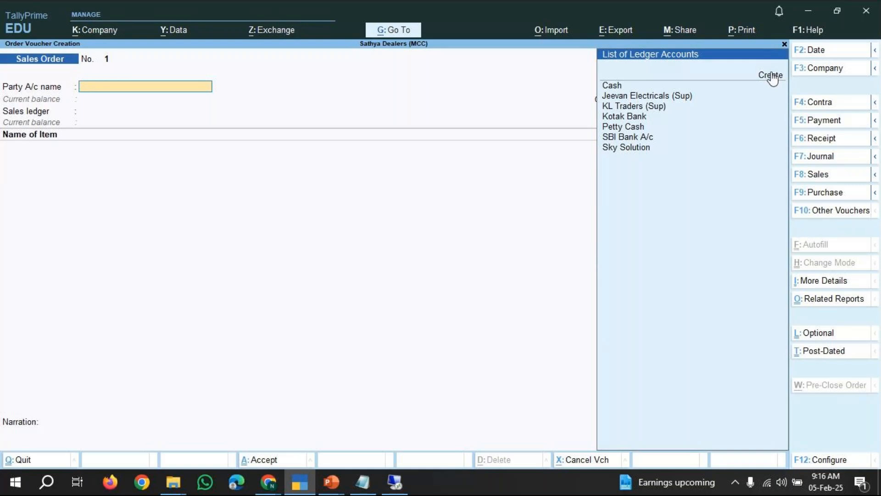
# Create a new party ledger from the sales order and name it Pragathi Dealers (Cus), leaving the alias blank
pyautogui.press('alt')
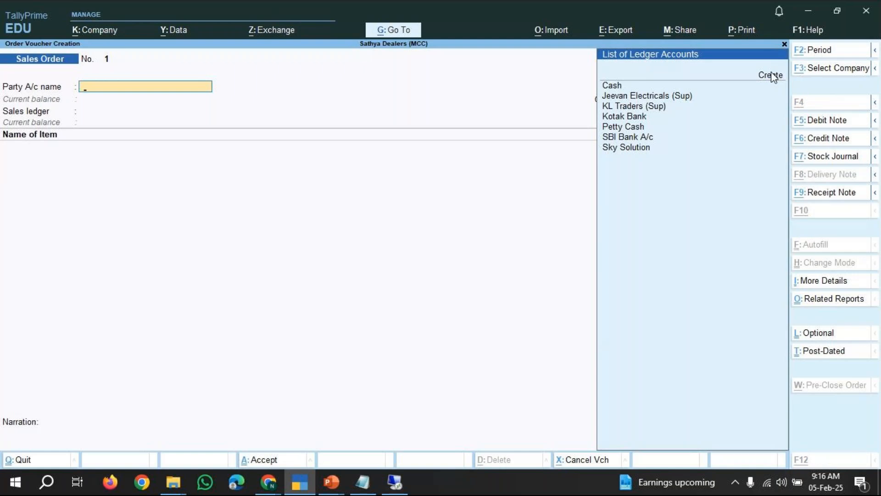
pyautogui.click(773, 76)
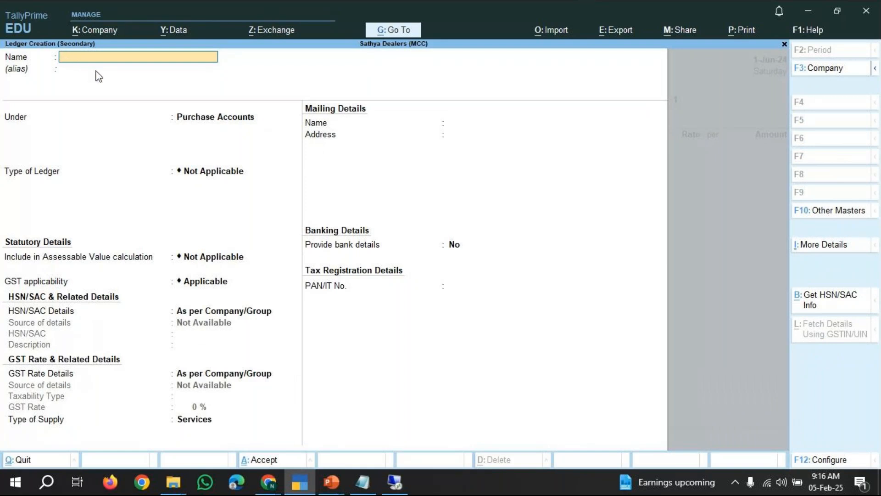
pyautogui.write('Pr')
pyautogui.write('ad')
pyautogui.write('ath')
pyautogui.press('BackSpace')
pyautogui.press('BackSpace')
pyautogui.press('BackSpace')
pyautogui.press('BackSpace')
pyautogui.write('gathi Dealers ')
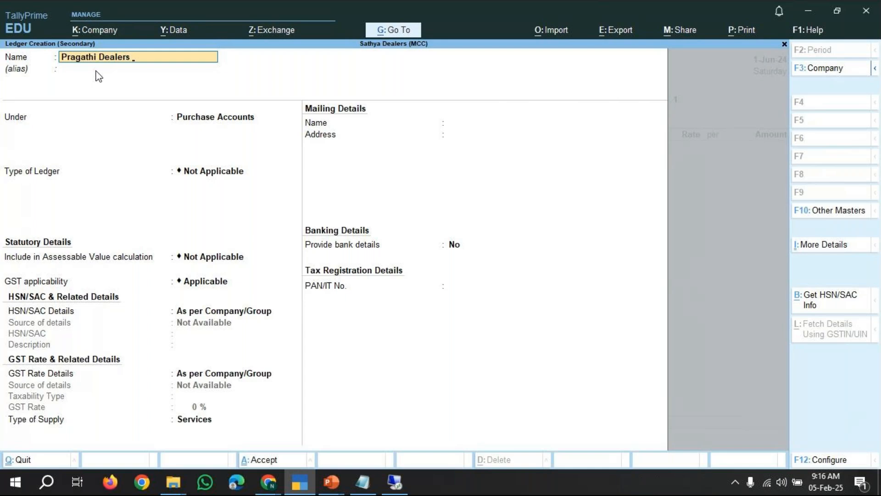
pyautogui.write('(Cus)')
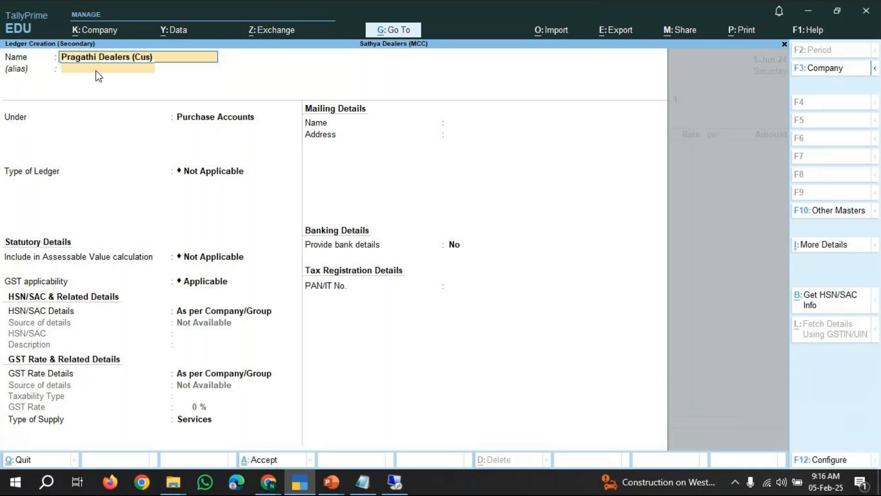
pyautogui.press('Return')
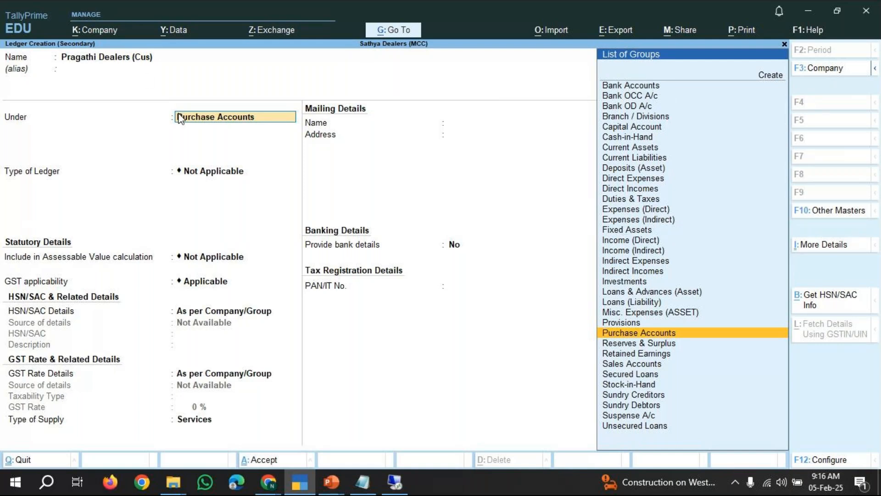
# Place the Pragathi Dealers (Cus) ledger under the Sundry Debtors group
pyautogui.write('s')
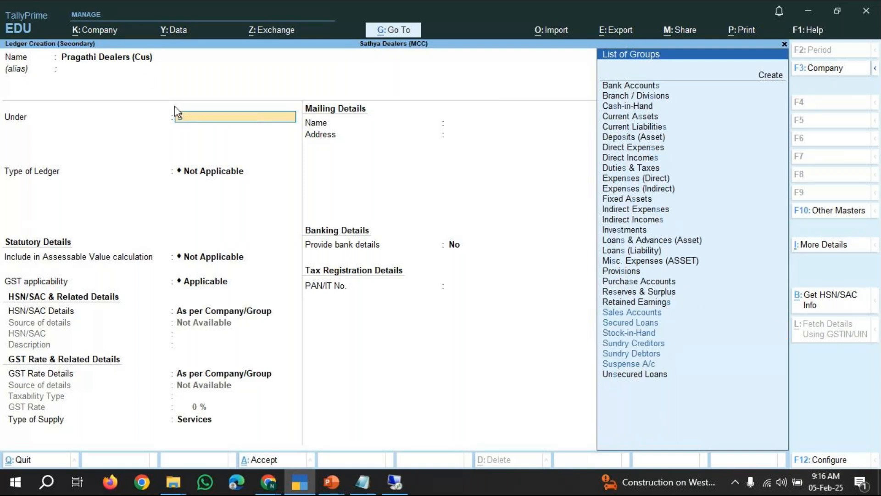
pyautogui.write('un')
pyautogui.press('Down')
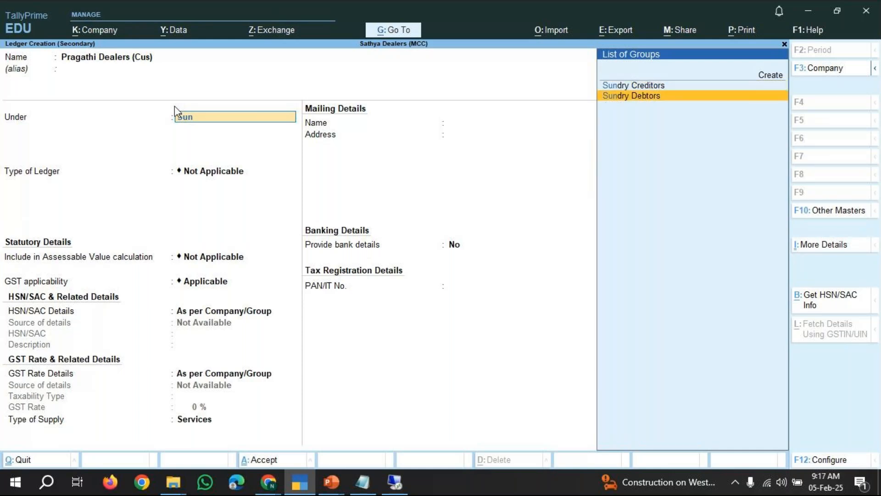
pyautogui.press('Return')
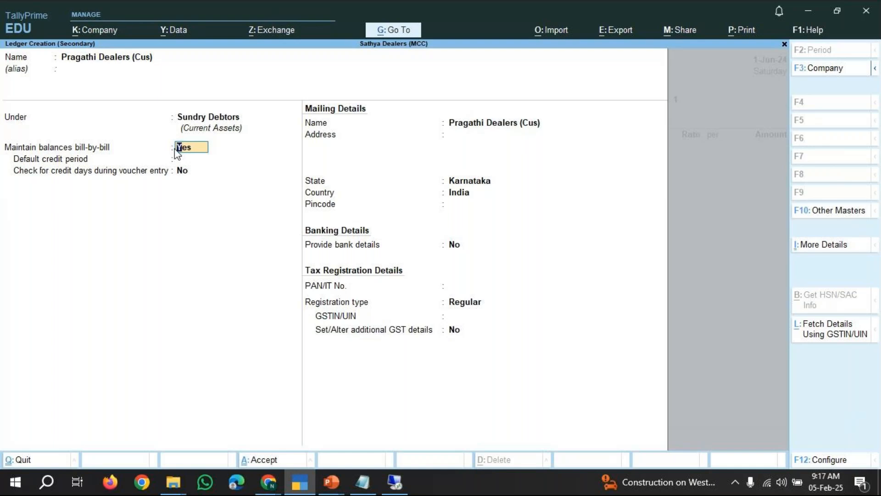
# Keep bill-by-bill balances, the default mailing details and Regular registration for the new ledger, leave the GSTIN blank and save it
pyautogui.press('Return')
pyautogui.press('Return')
pyautogui.press('Return')
pyautogui.press('Return')
pyautogui.press('Return')
pyautogui.press('Return')
pyautogui.press('Return')
pyautogui.press('Return')
pyautogui.press('Return')
pyautogui.press('Return')
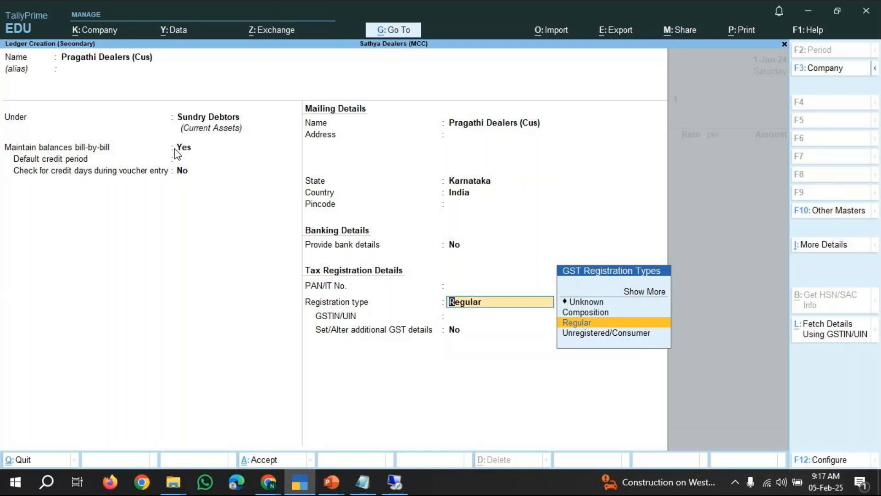
pyautogui.press('Return')
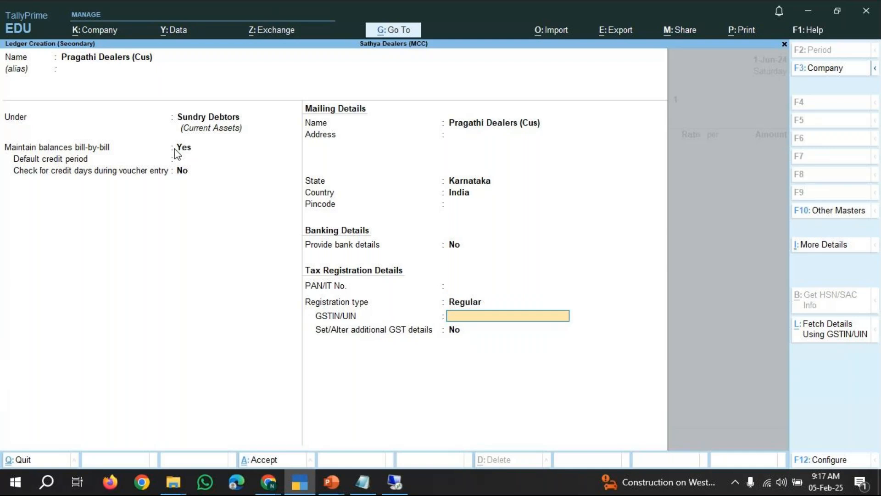
pyautogui.hotkey('ctrl', 'a')
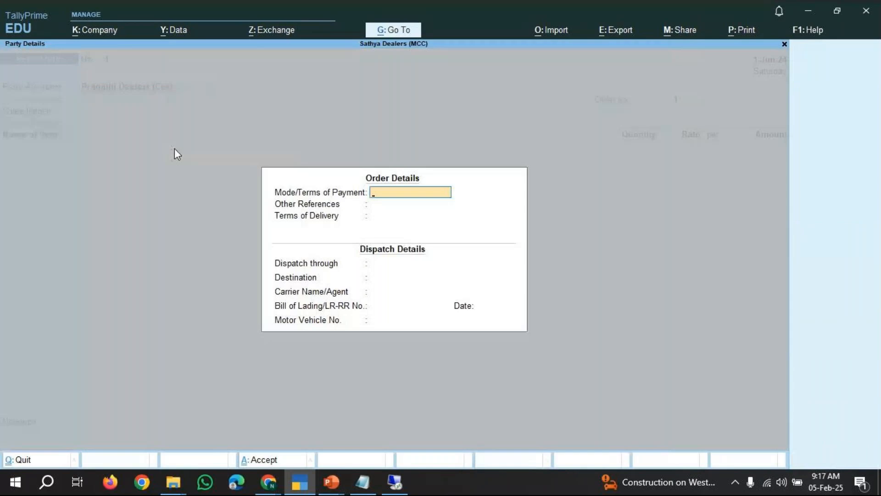
# Select Pragathi Dealers (Cus) as the sales order's party and leave all order and dispatch details blank
pyautogui.hotkey('ctrl', 'a')
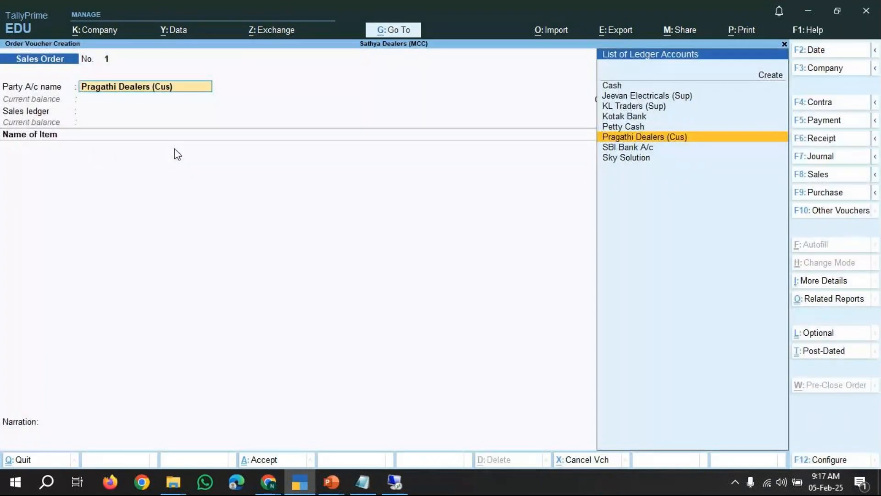
pyautogui.press('Return')
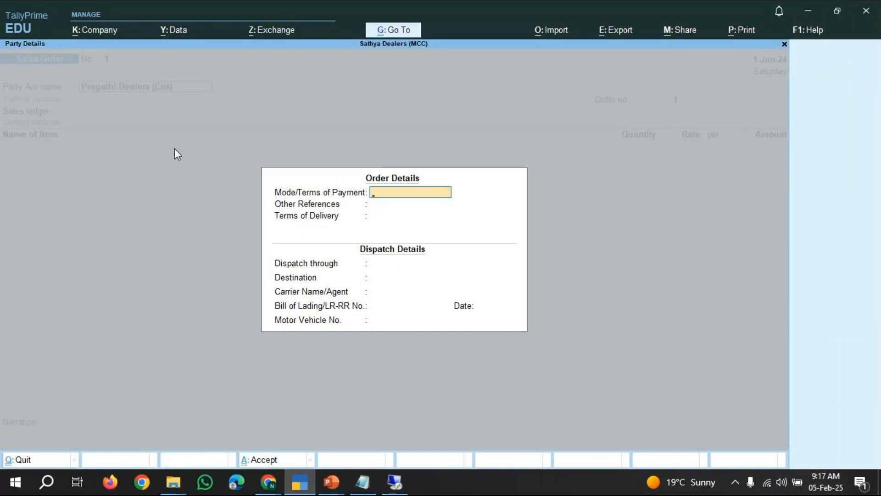
pyautogui.press('Return')
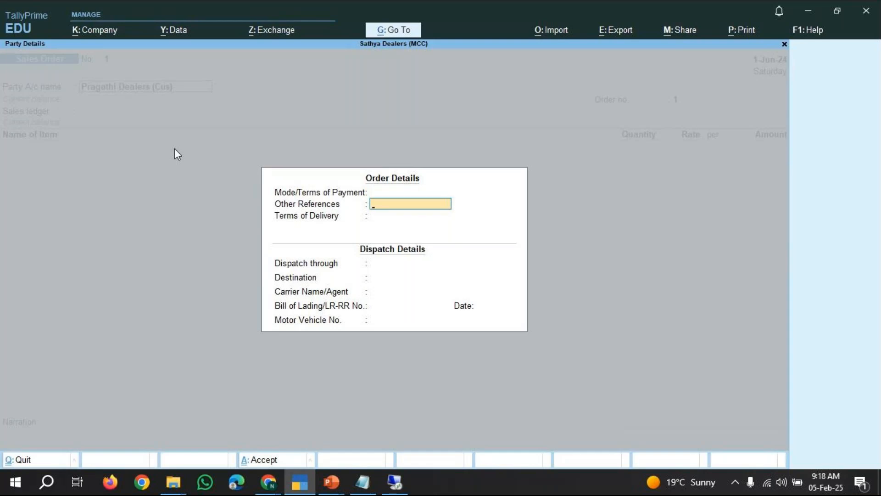
pyautogui.press('Return')
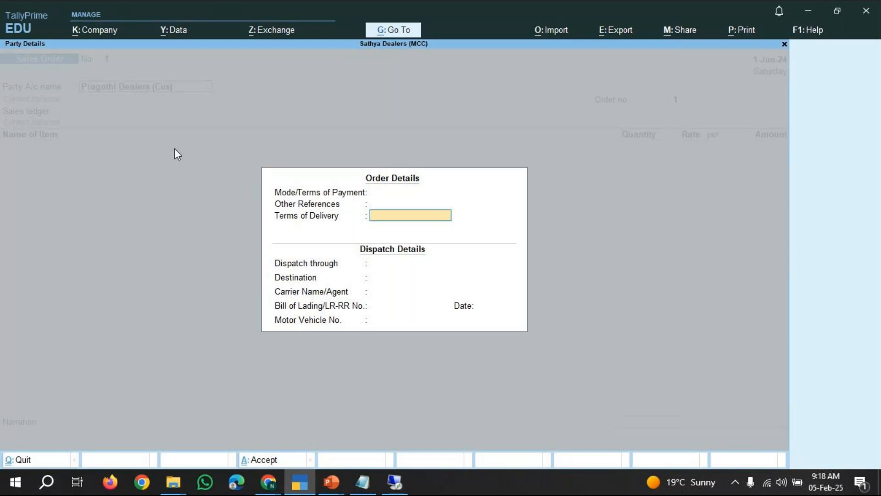
pyautogui.press('Return')
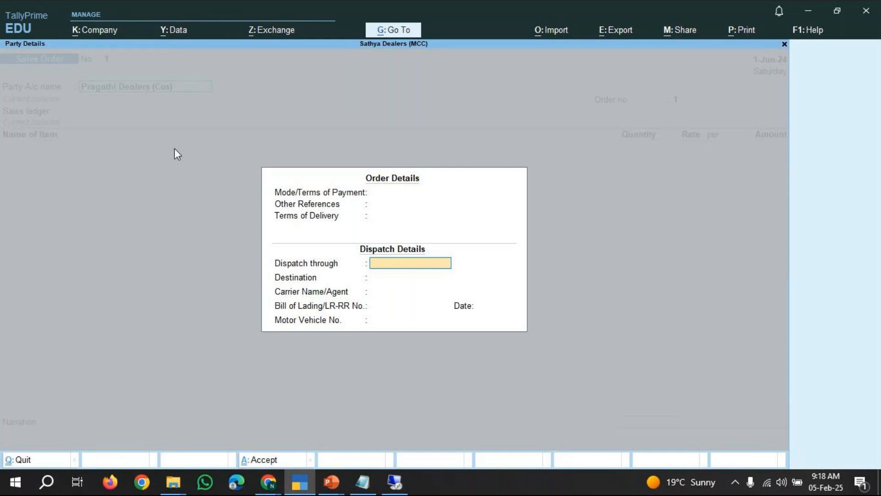
pyautogui.press('Return')
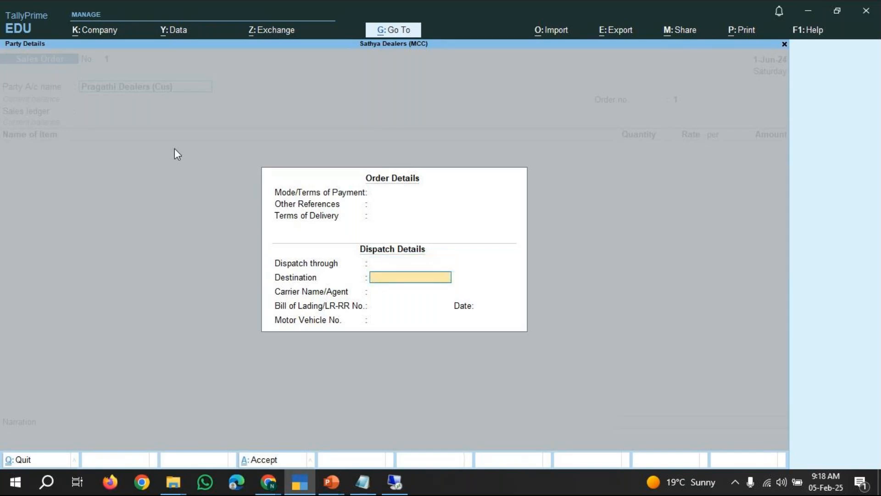
pyautogui.press('Return')
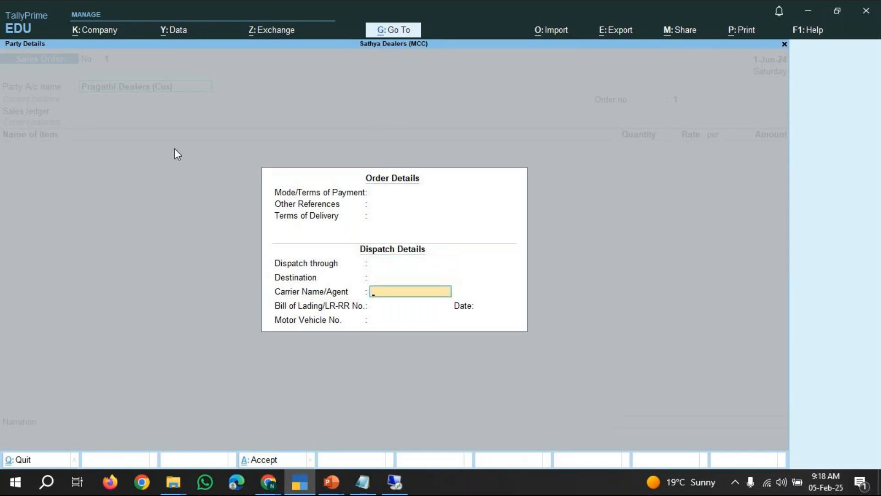
pyautogui.press('Return')
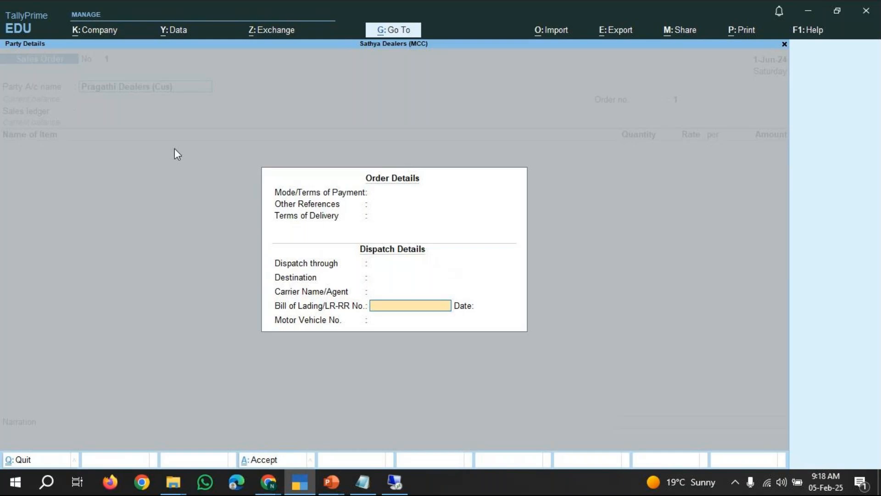
pyautogui.press('Return')
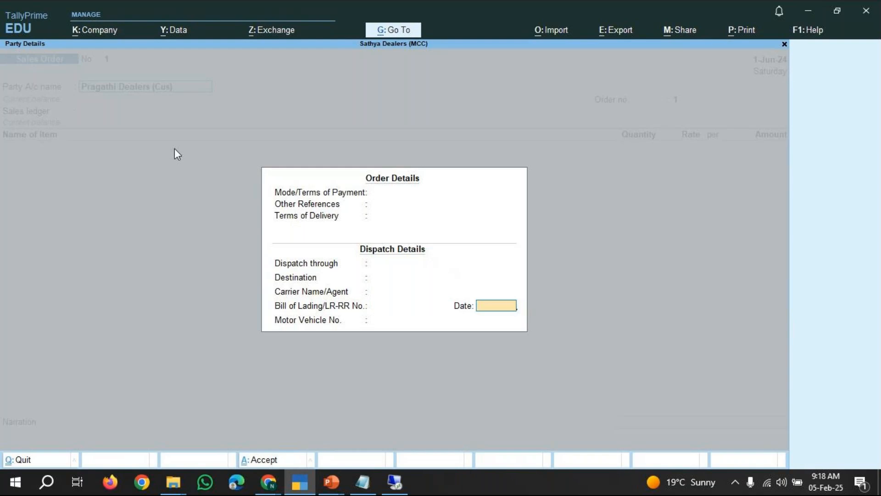
pyautogui.press('Return')
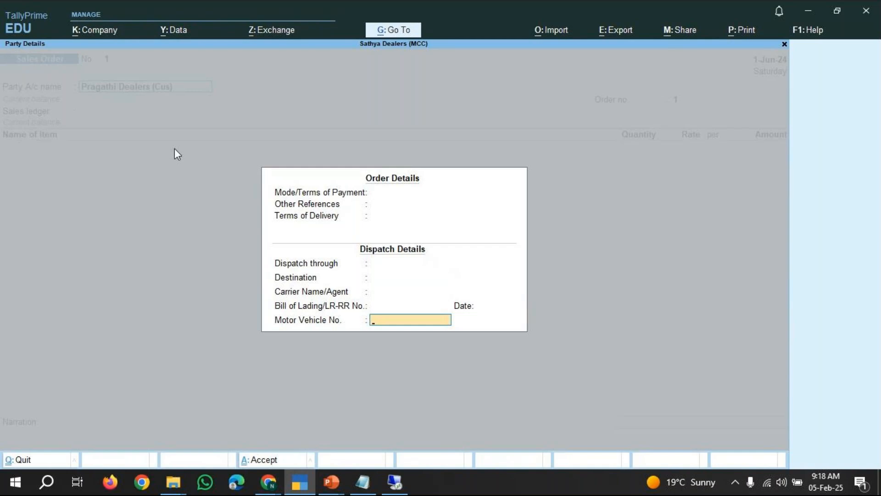
pyautogui.press('Return')
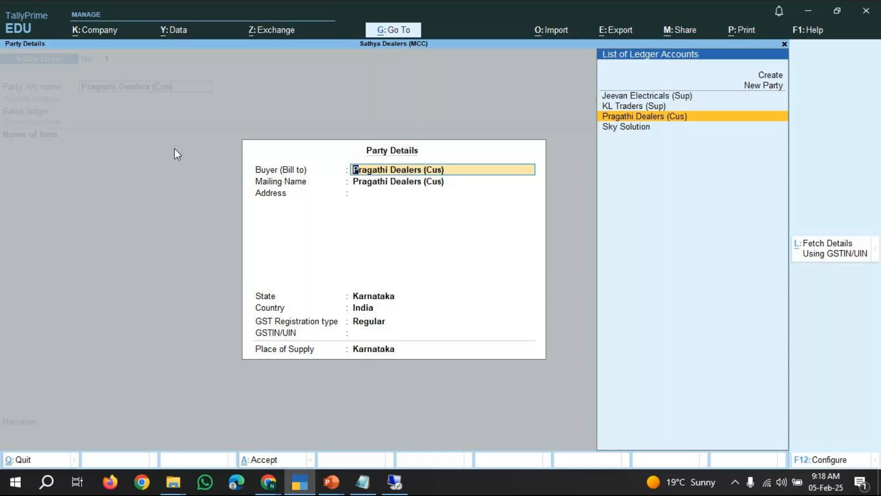
# Accept the default party details with Karnataka as state and place of supply and GSTIN blank, and enter the order number sales order/01
pyautogui.press('Return')
pyautogui.press('Return')
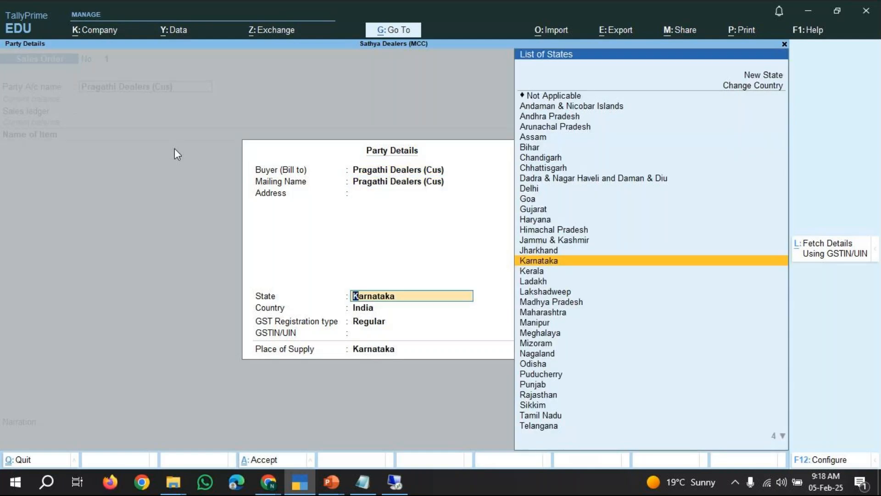
pyautogui.press('Return')
pyautogui.press('Return')
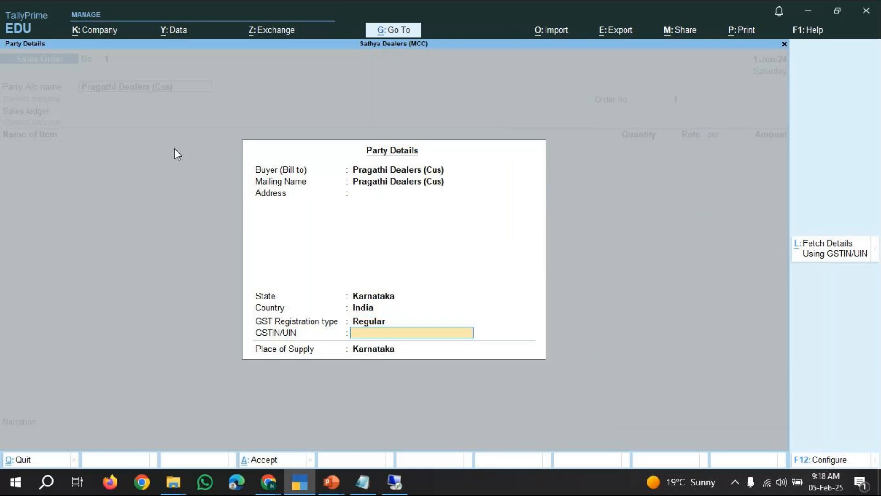
pyautogui.press('Return')
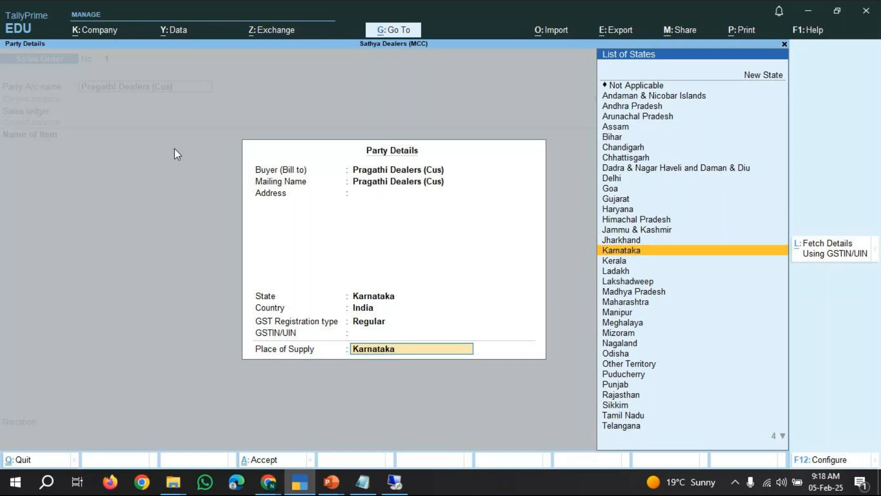
pyautogui.press('Return')
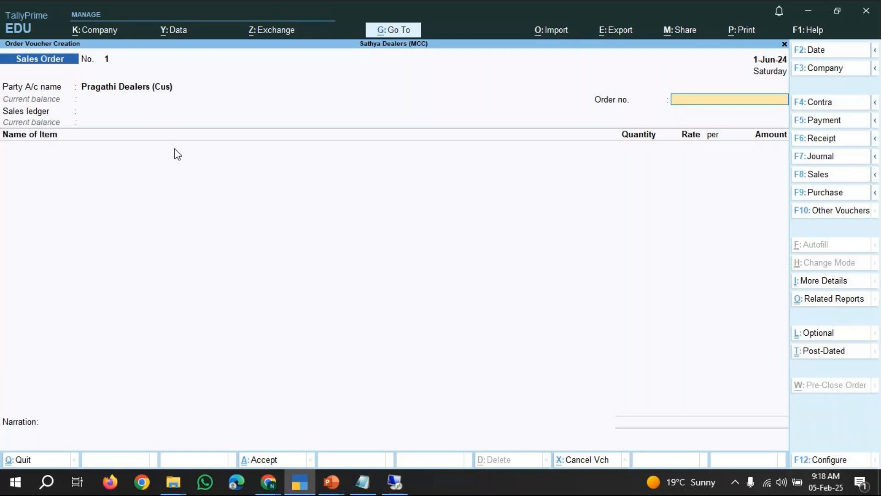
pyautogui.write('sales order/01')
pyautogui.press('Return')
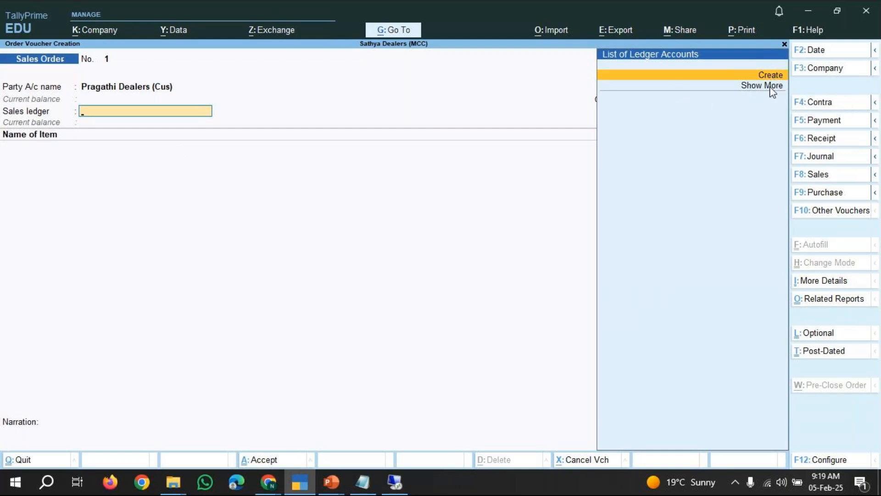
# Create a new sales ledger from the order, name it Sales A/c and place it under Sales Accounts
pyautogui.press('Return')
pyautogui.write('Sales A/c')
pyautogui.press('Return')
pyautogui.press('Return')
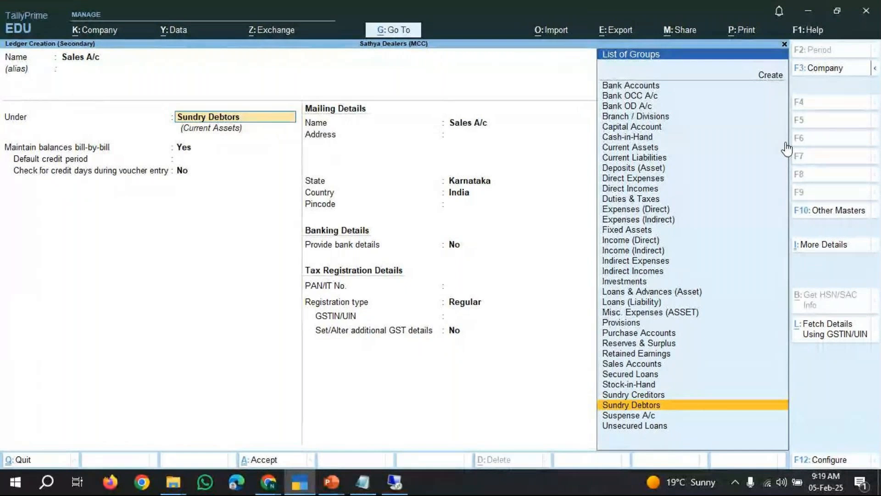
pyautogui.write('Sales')
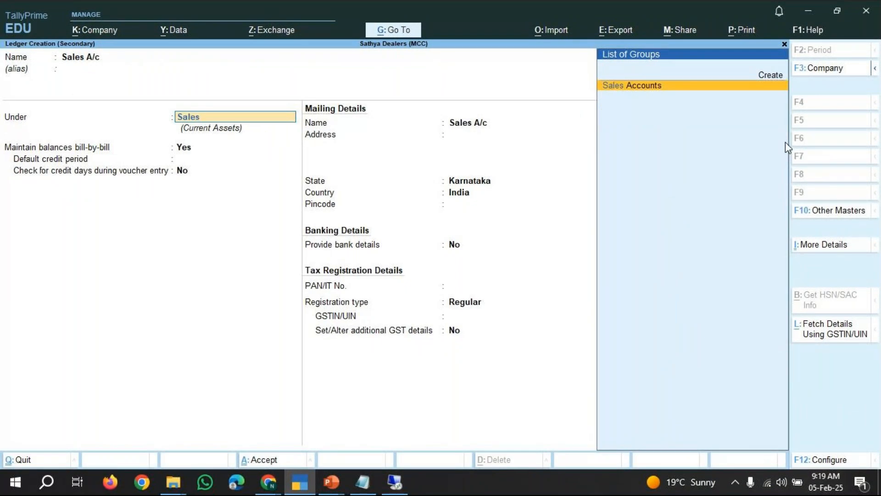
pyautogui.press('Return')
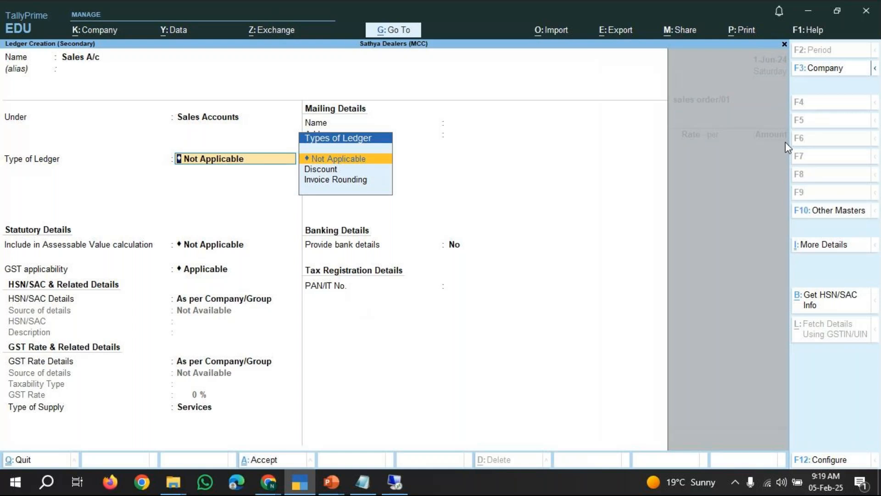
# Keep the default ledger type, GST and bank settings for Sales A/c, leave its PAN blank and save it as the order's sales ledger
pyautogui.press('Return')
pyautogui.press('Return')
pyautogui.press('Return')
pyautogui.press('Return')
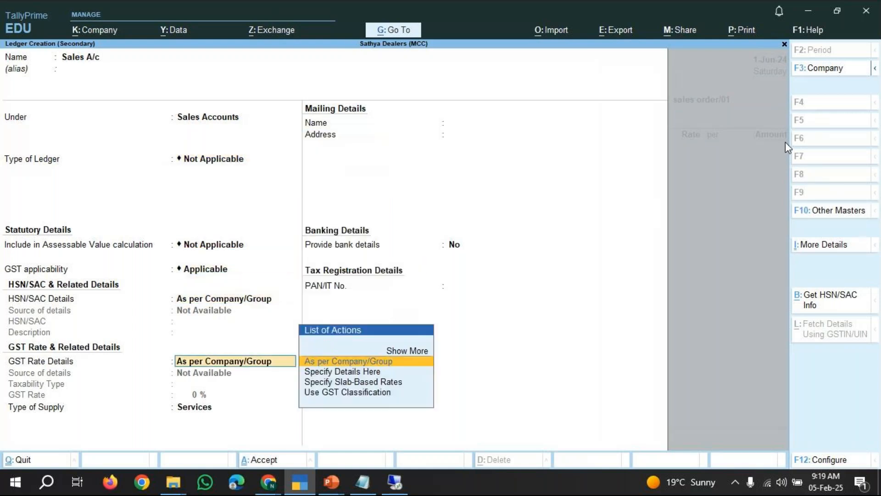
pyautogui.press('Return')
pyautogui.press('Return')
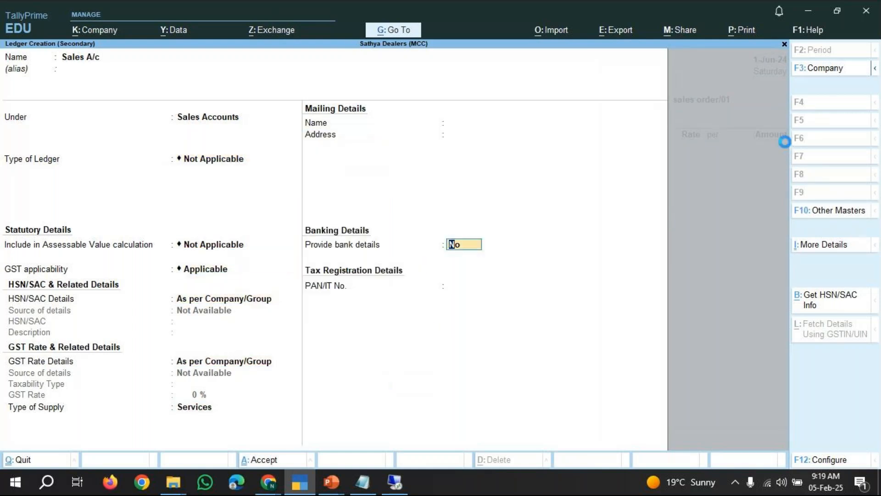
pyautogui.press('Return')
pyautogui.press('Return')
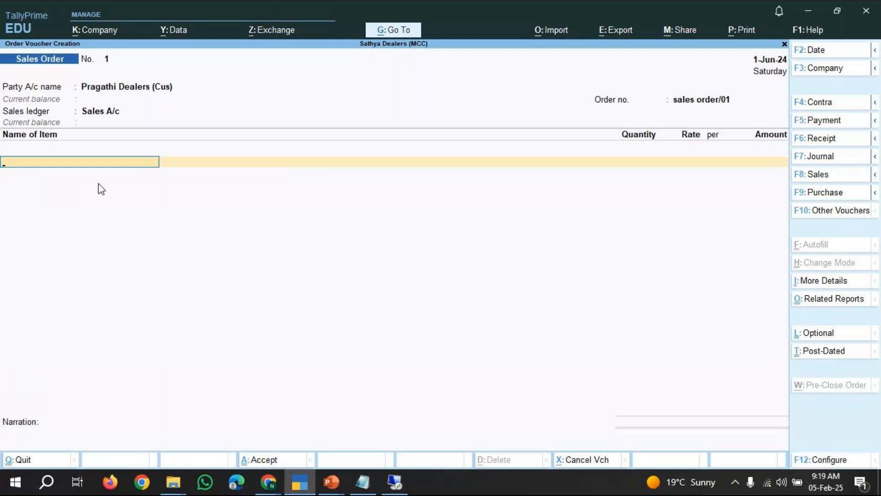
# Look through the stock items and select Hp Pavilion as the first item of the sales order
pyautogui.press('space')
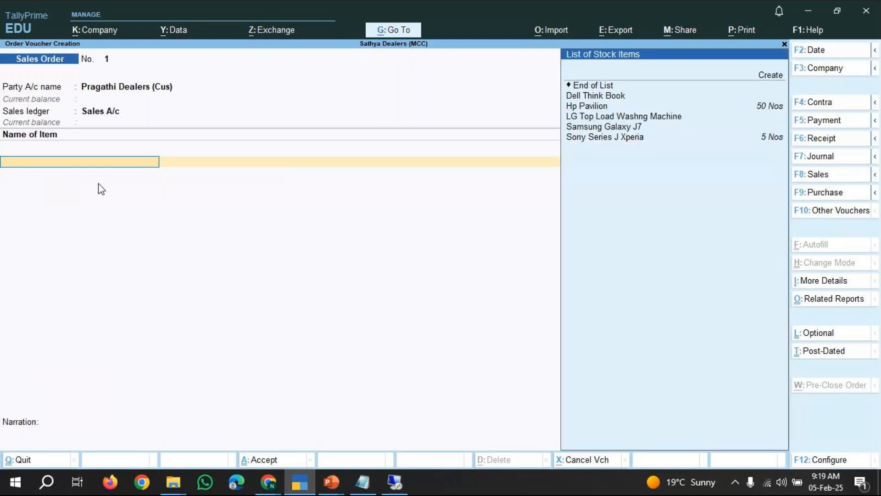
pyautogui.press('Down')
pyautogui.press('Down')
pyautogui.press('Down')
pyautogui.press('Down')
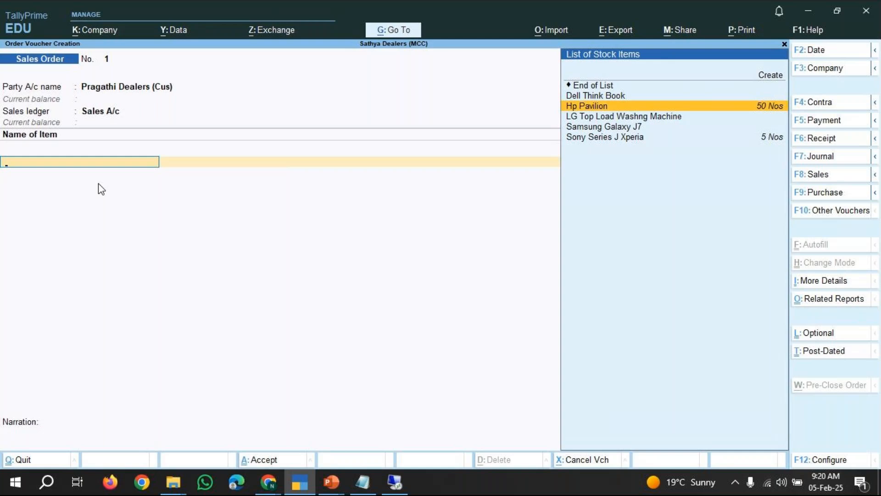
pyautogui.press('Down')
pyautogui.press('Down')
pyautogui.press('Down')
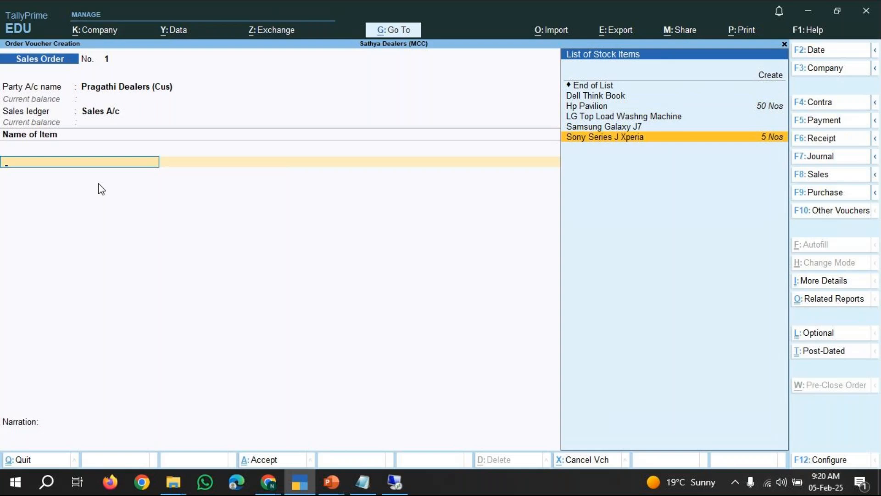
pyautogui.press('Up')
pyautogui.press('Up')
pyautogui.press('Up')
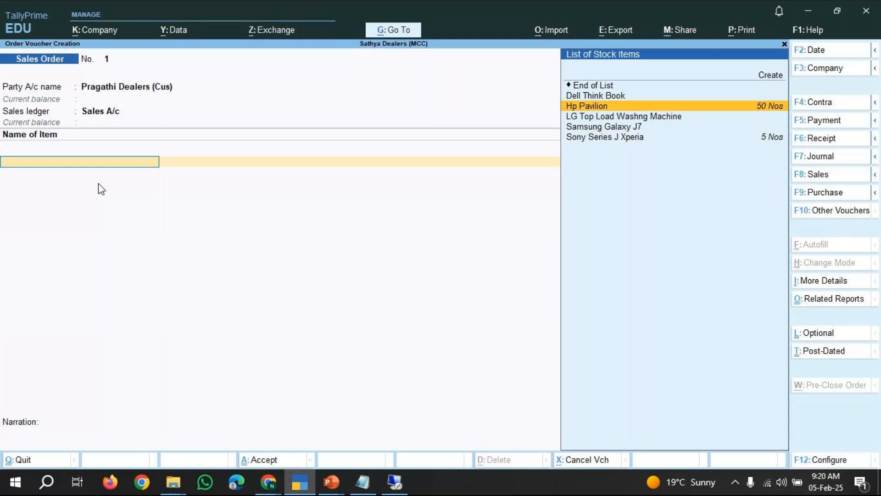
pyautogui.press('Return')
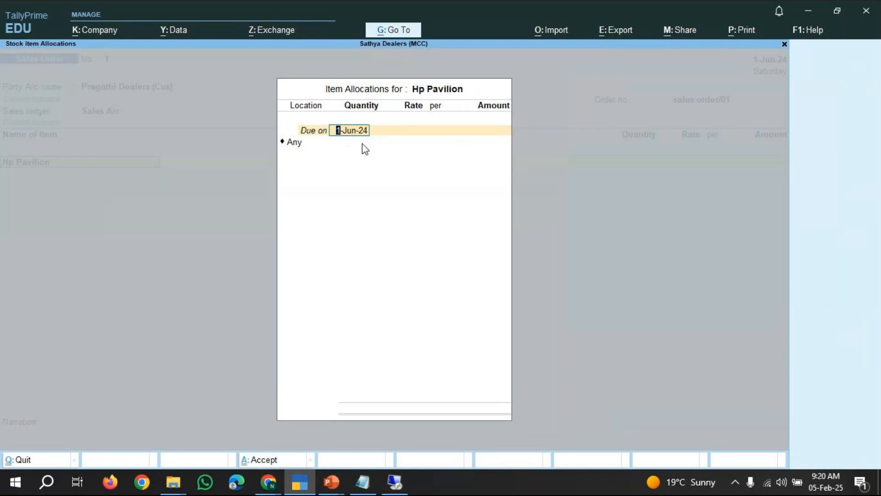
# Keep 1-Jun-24 as the Hp Pavilion due date and allocate the item from the HNM location
pyautogui.press('Return')
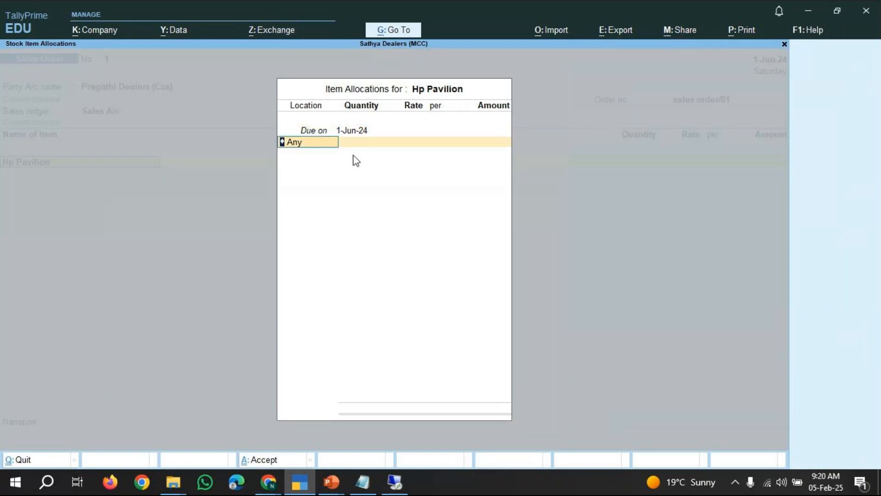
pyautogui.press('space')
pyautogui.press('Down')
pyautogui.press('Down')
pyautogui.press('Down')
pyautogui.press('Down')
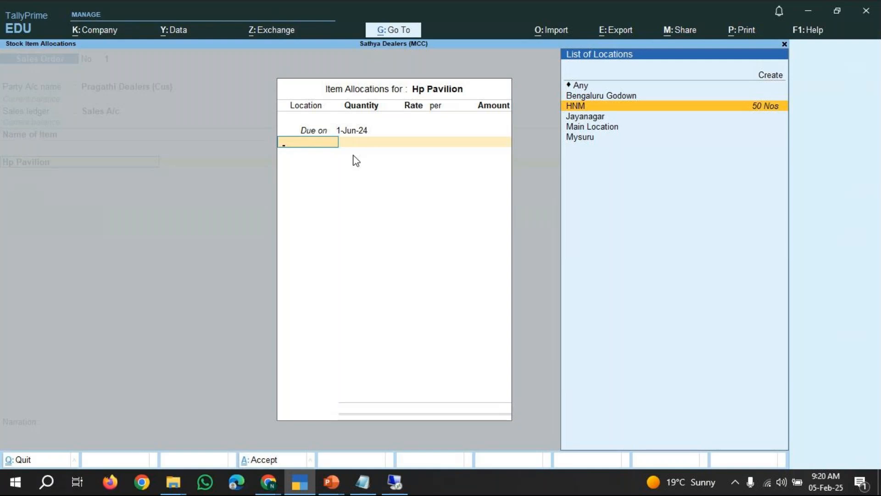
pyautogui.press('Return')
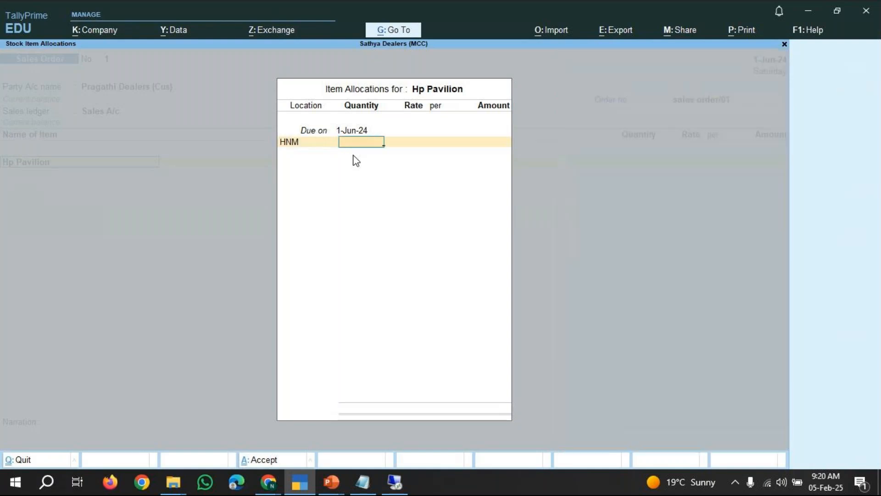
# Set the Hp Pavilion quantity to 40 Nos at a rate of 20,000 and accept the item allocation
pyautogui.write('40')
pyautogui.press('Return')
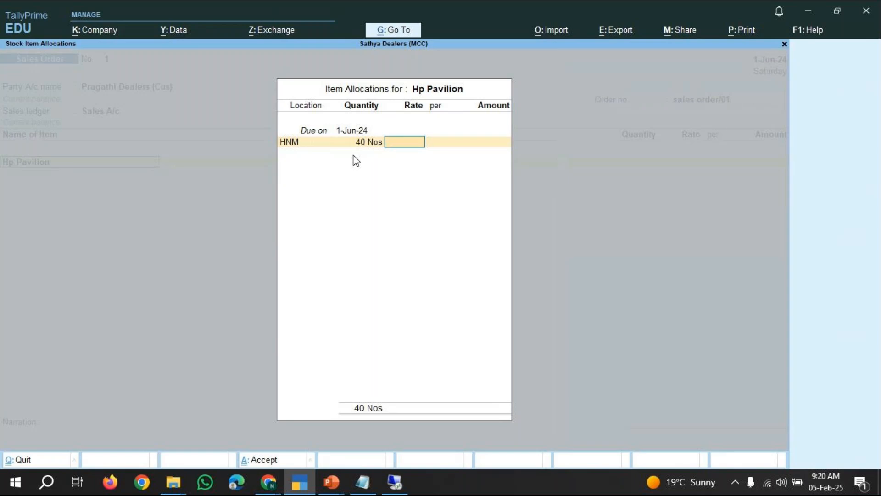
pyautogui.write('20000')
pyautogui.press('Return')
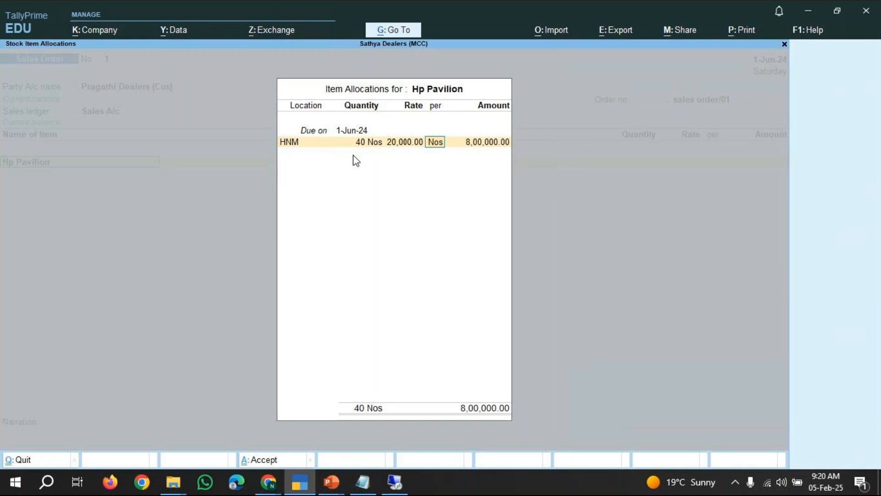
pyautogui.press('Return')
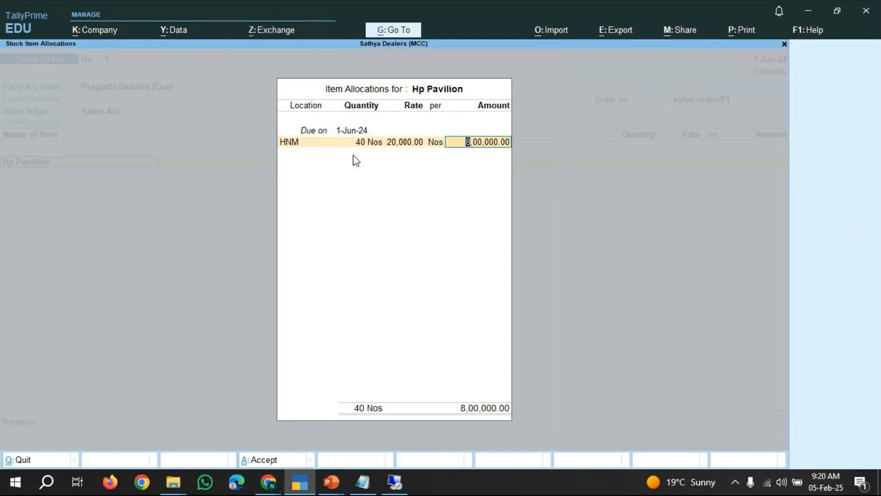
pyautogui.press('BackSpace')
pyautogui.press('BackSpace')
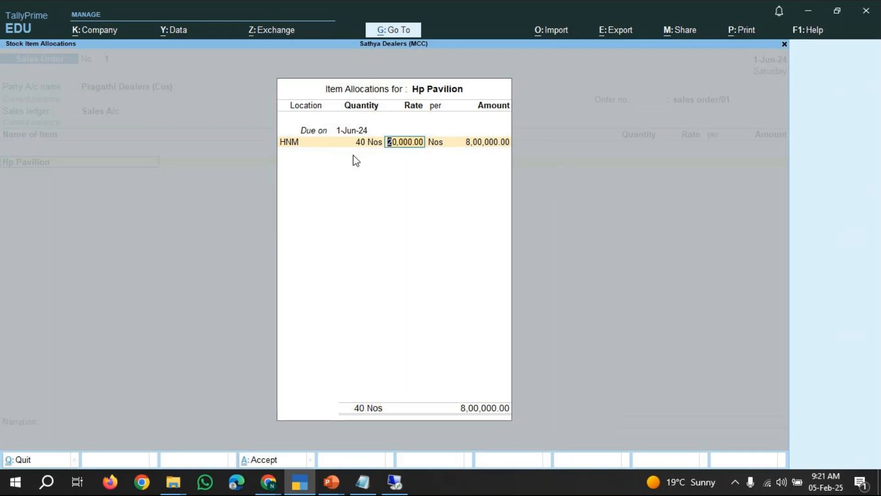
pyautogui.press('Return')
pyautogui.press('Return')
pyautogui.press('Return')
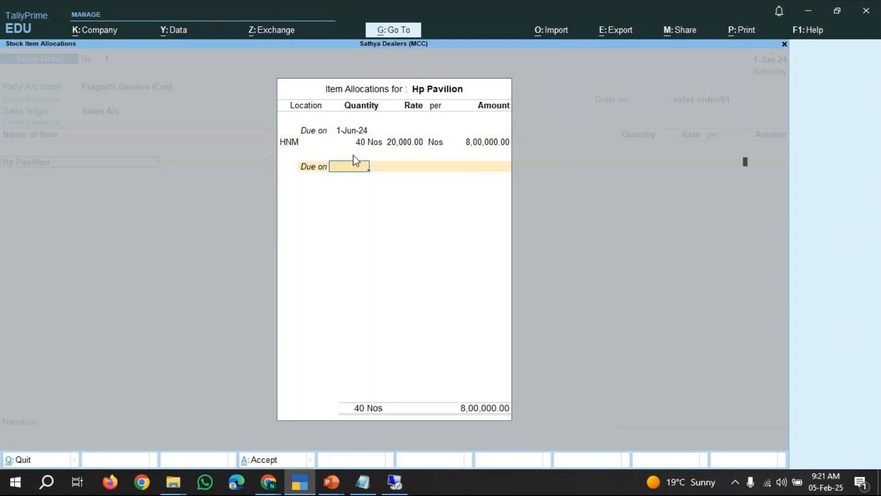
pyautogui.press('Return')
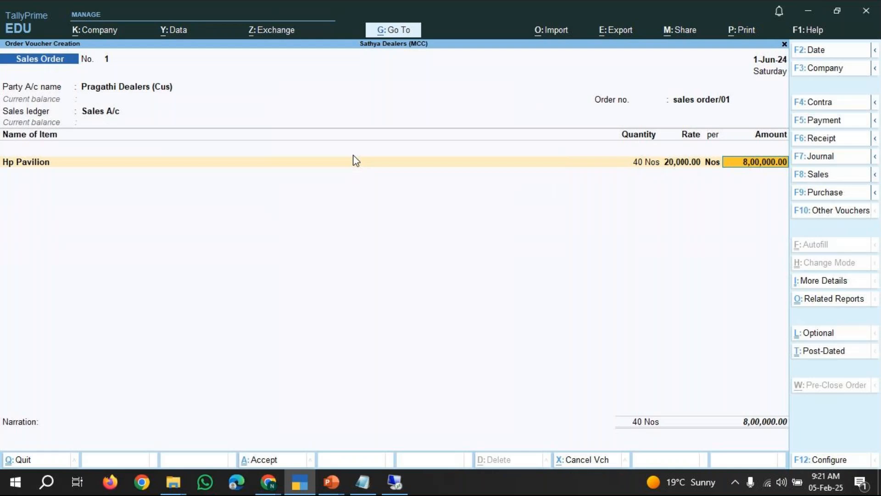
pyautogui.press('Return')
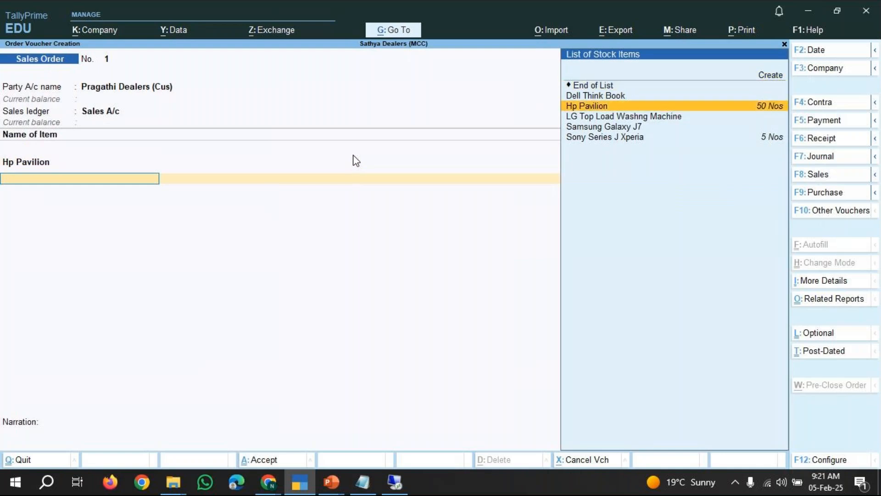
# Add Sony Series J Xperia as the second item, due on 1-Jun-24 and allocated from the HNM location
pyautogui.press('Down')
pyautogui.press('Down')
pyautogui.press('Down')
pyautogui.press('Down')
pyautogui.press('Down')
pyautogui.press('Return')
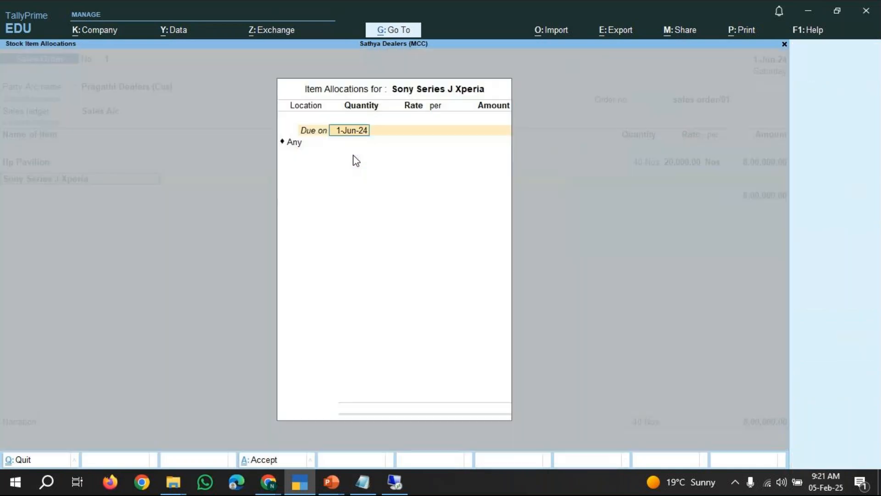
pyautogui.press('Return')
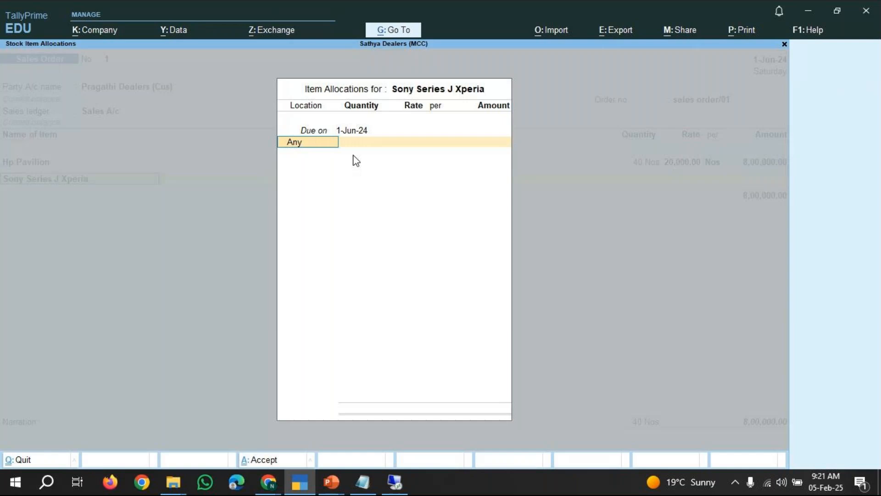
pyautogui.press('Down')
pyautogui.press('Down')
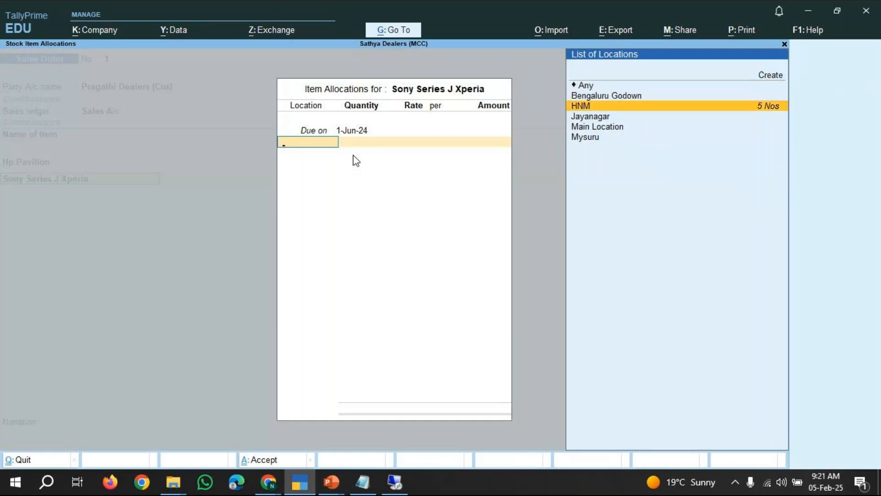
pyautogui.press('Return')
# Set the Sony Series J Xperia quantity to 2 Nos at a rate of 20,000 and end the item list
pyautogui.write('2')
pyautogui.press('Return')
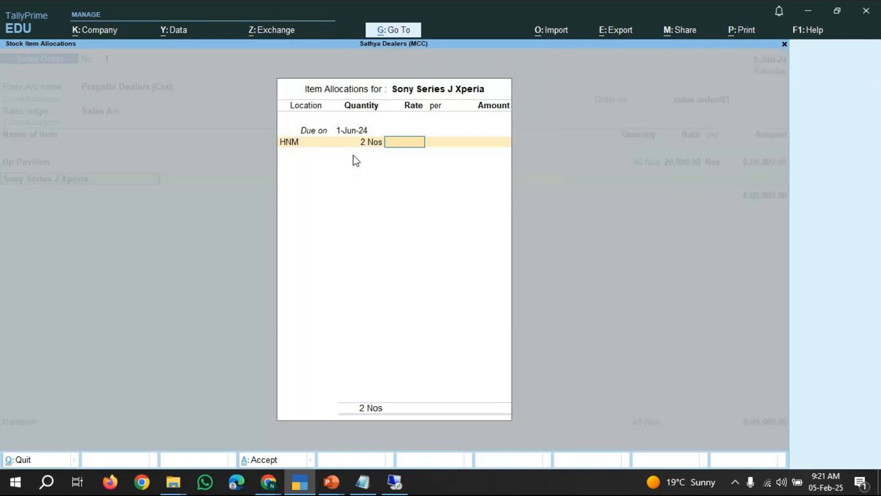
pyautogui.write('20000')
pyautogui.press('Return')
pyautogui.press('Return')
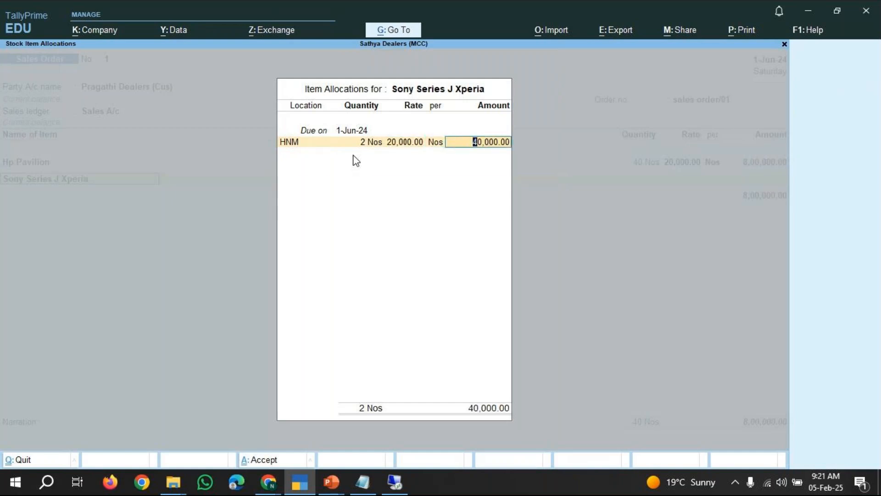
pyautogui.press('Return')
pyautogui.press('Return')
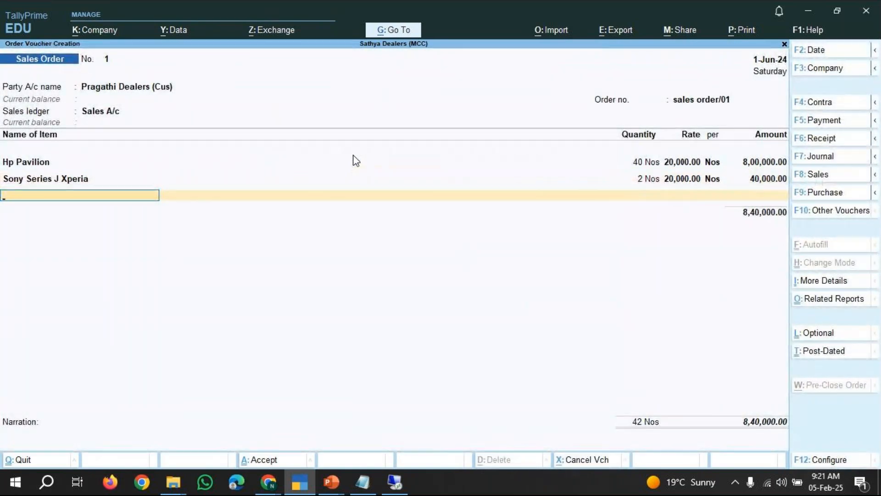
pyautogui.press('Return')
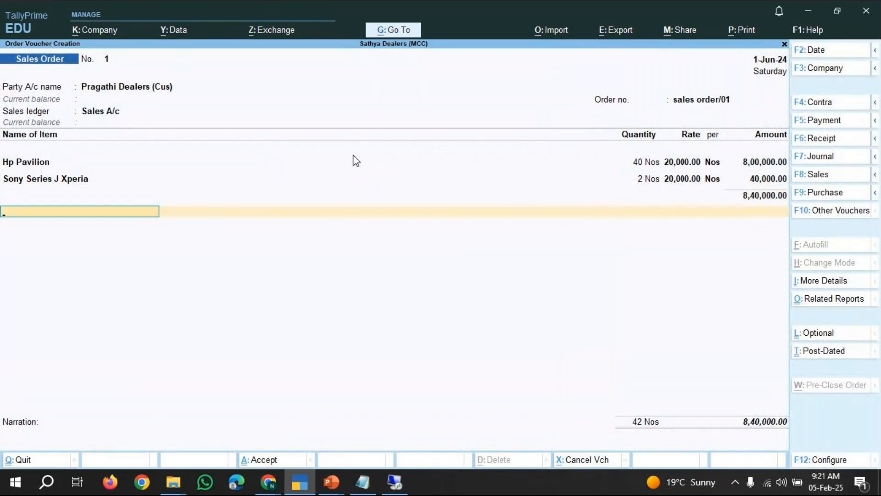
# Switch to the GoTo Meeting window in Chrome to check the chat, and return to the sales order in TallyPrime
pyautogui.click(274, 484)
pyautogui.click(369, 436)
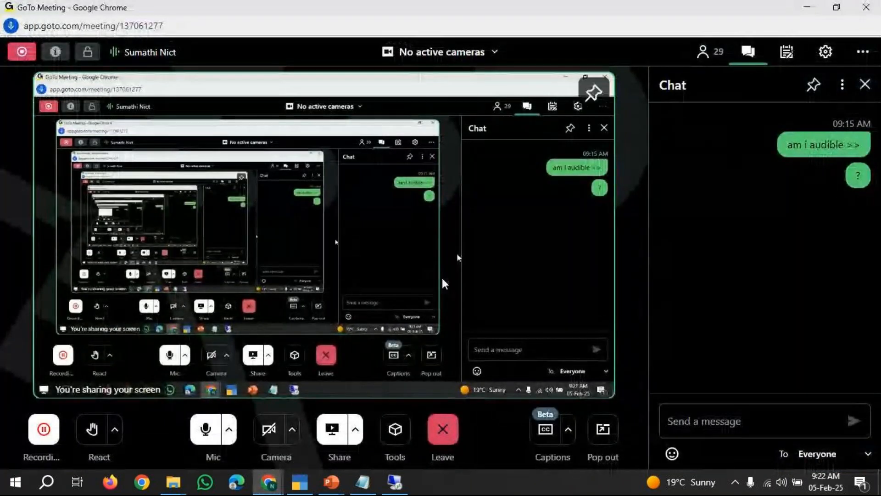
pyautogui.click(809, 10)
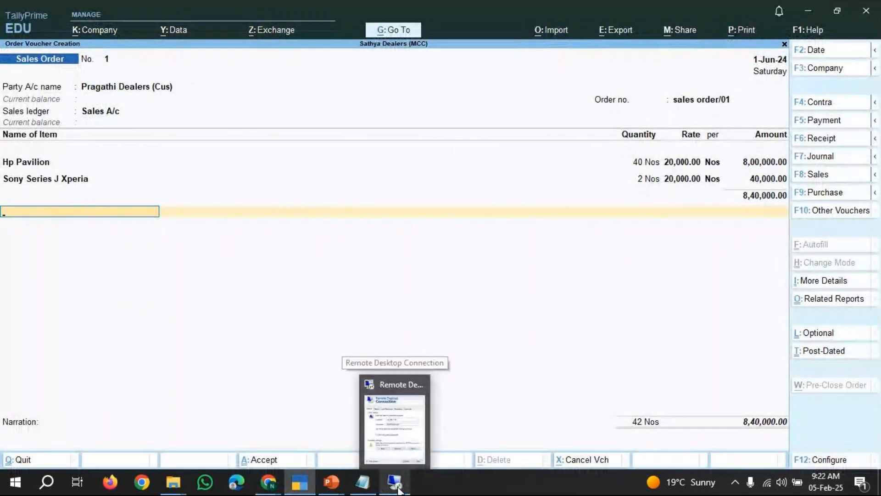
# Enter the narration "being received sales order from customer" and save the sales order
pyautogui.click(308, 487)
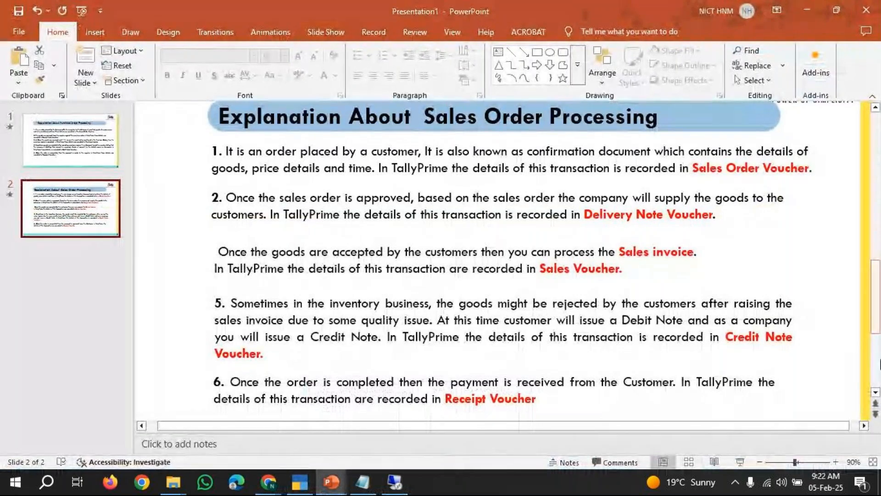
pyautogui.hotkey('alt', 'Tab')
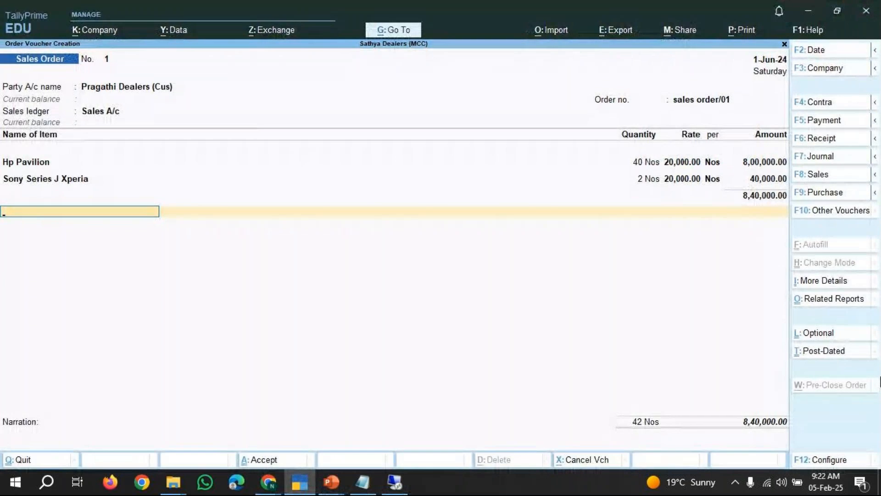
pyautogui.press('Return')
pyautogui.write('being')
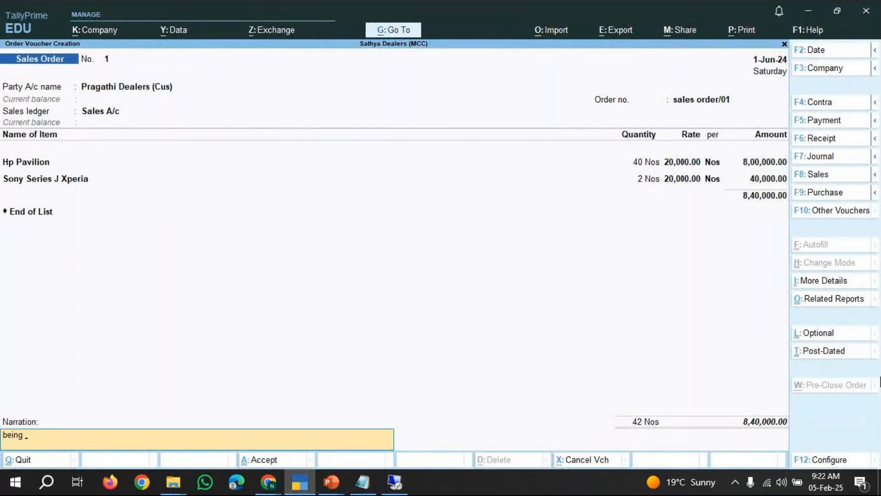
pyautogui.write(' o')
pyautogui.press('BackSpace')
pyautogui.write('received sales order from')
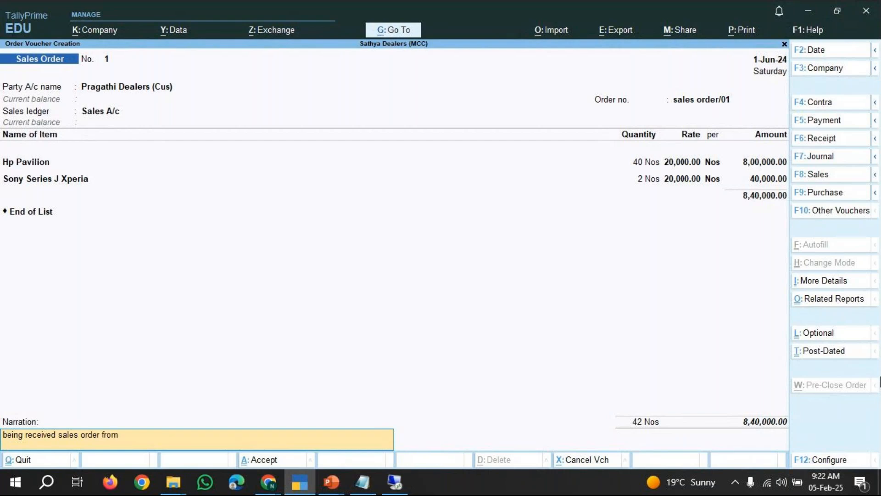
pyautogui.write(' customer')
pyautogui.press('Return')
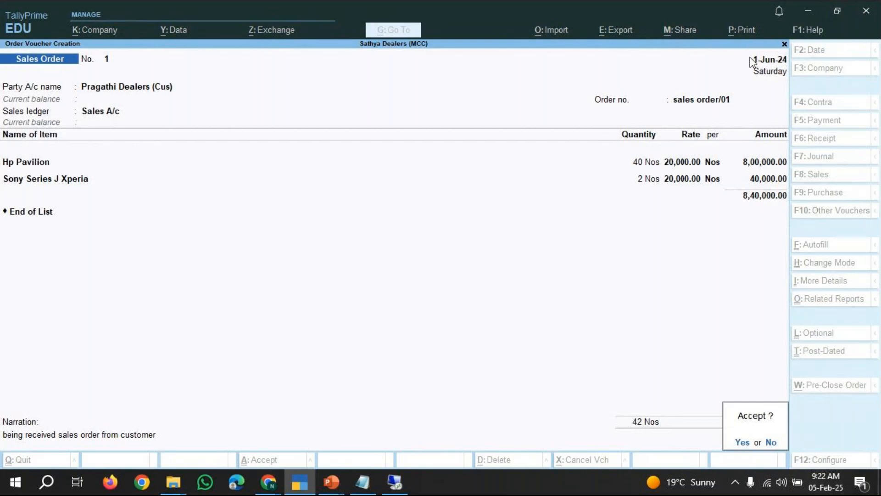
pyautogui.press('Return')
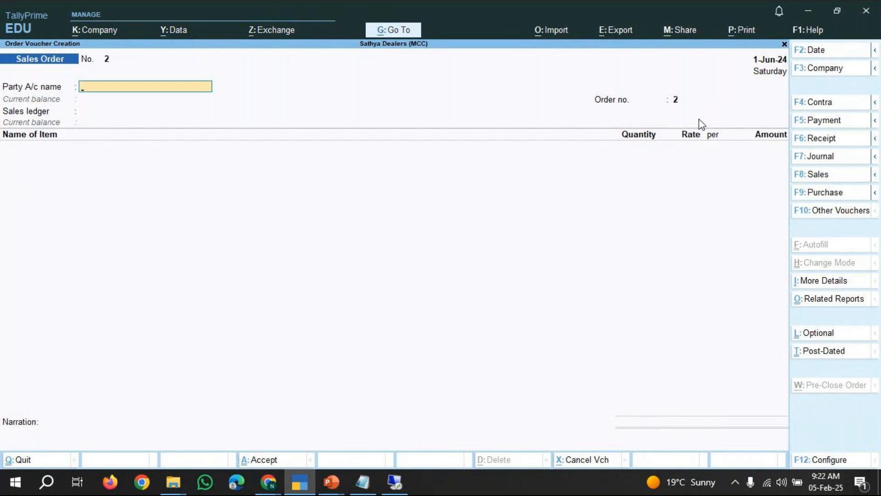
# Switch to the PowerPoint presentation and review the first point of the Sales Order Processing slide
pyautogui.click(331, 487)
pyautogui.moveTo(331, 489)
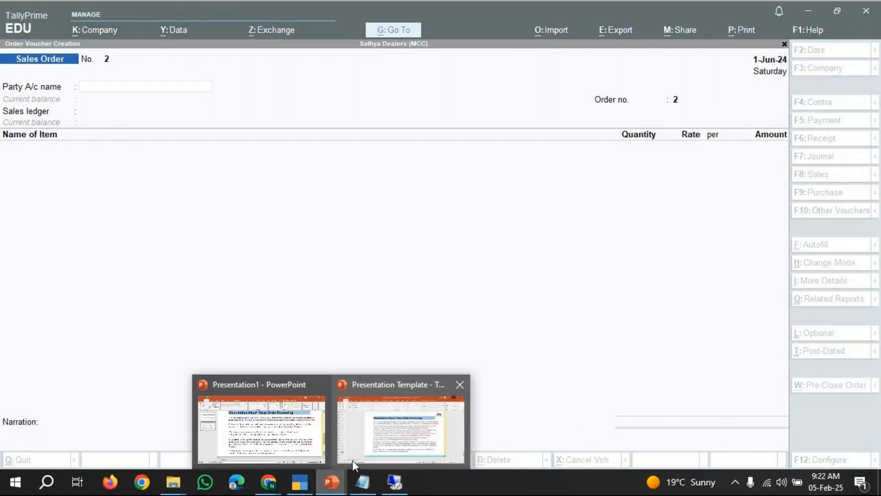
pyautogui.click(393, 445)
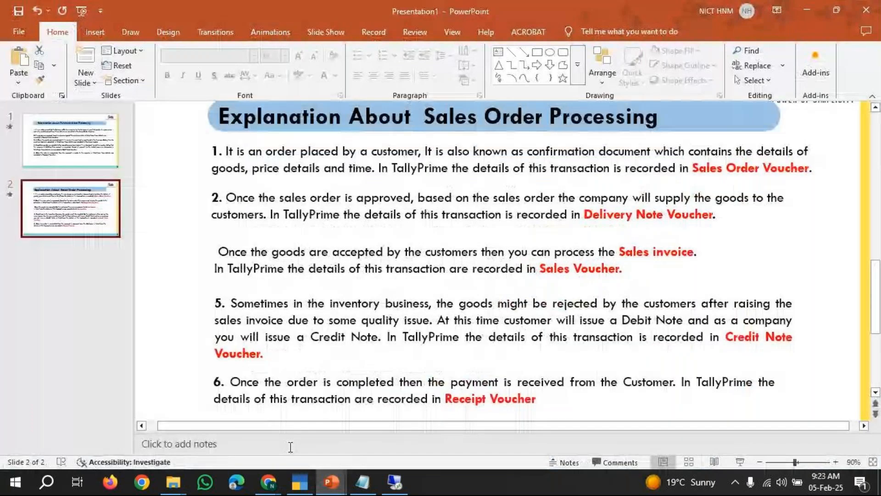
pyautogui.click(263, 155)
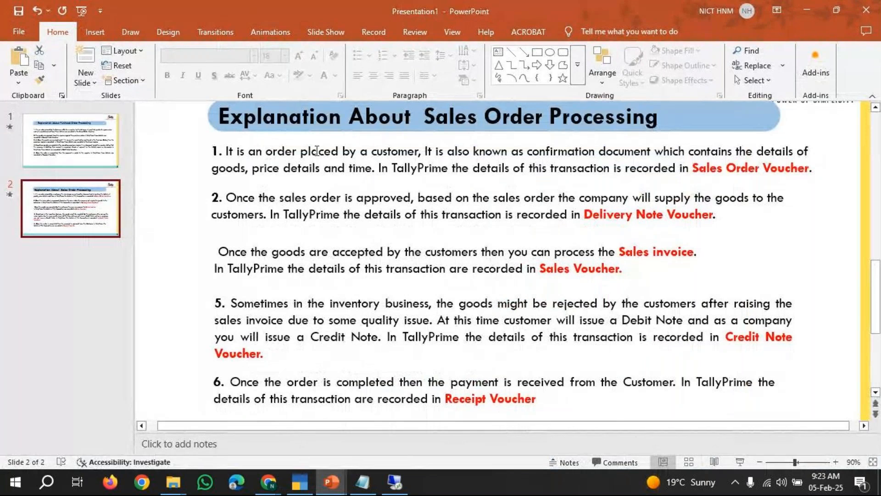
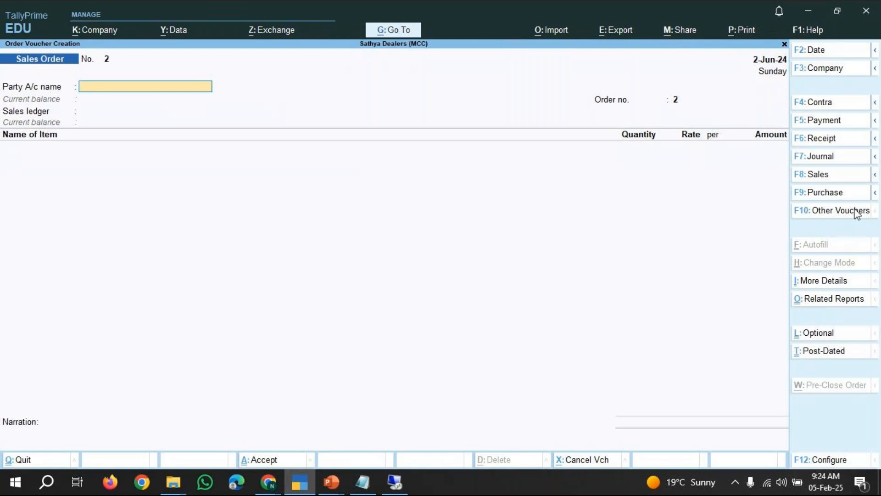
# Open the list of voucher types in TallyPrime with inactive types included, and highlight Delivery Note
pyautogui.click(837, 212)
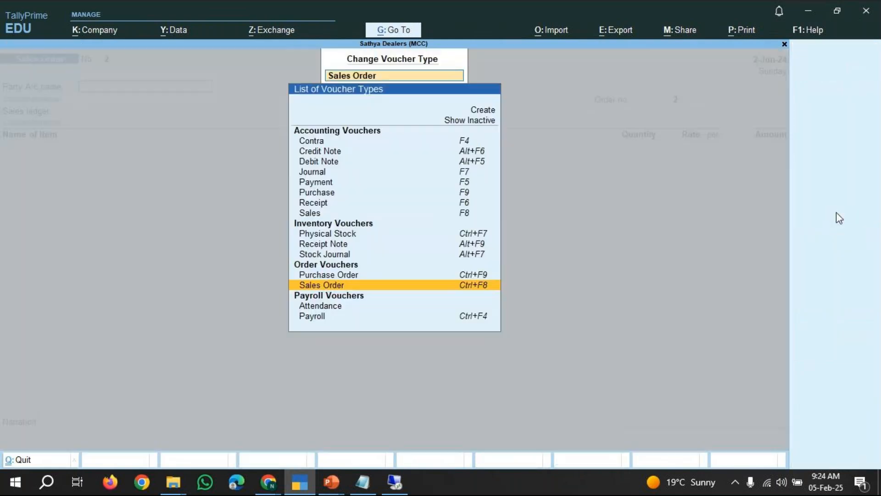
pyautogui.click(477, 120)
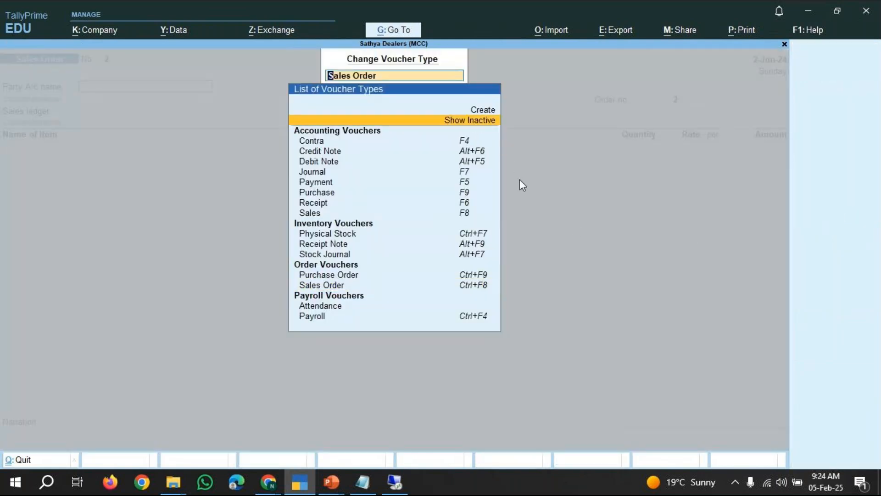
pyautogui.press('Down')
pyautogui.press('Down')
pyautogui.press('Down')
pyautogui.press('Down')
pyautogui.press('Down')
pyautogui.press('Down')
pyautogui.press('Down')
pyautogui.press('Down')
pyautogui.press('Down')
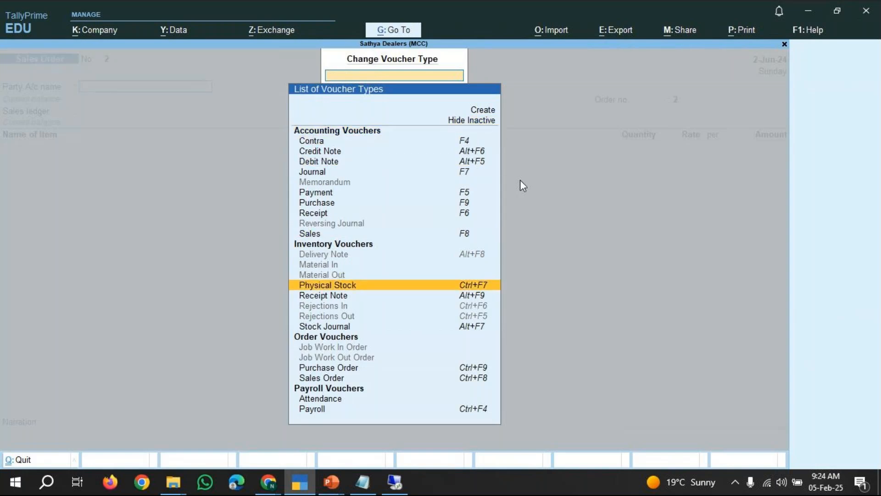
pyautogui.press('Down')
pyautogui.press('Down')
pyautogui.press('Down')
pyautogui.press('Up')
pyautogui.press('Up')
pyautogui.press('Up')
pyautogui.press('Up')
pyautogui.press('Up')
pyautogui.press('Up')
pyautogui.press('Up')
pyautogui.press('Up')
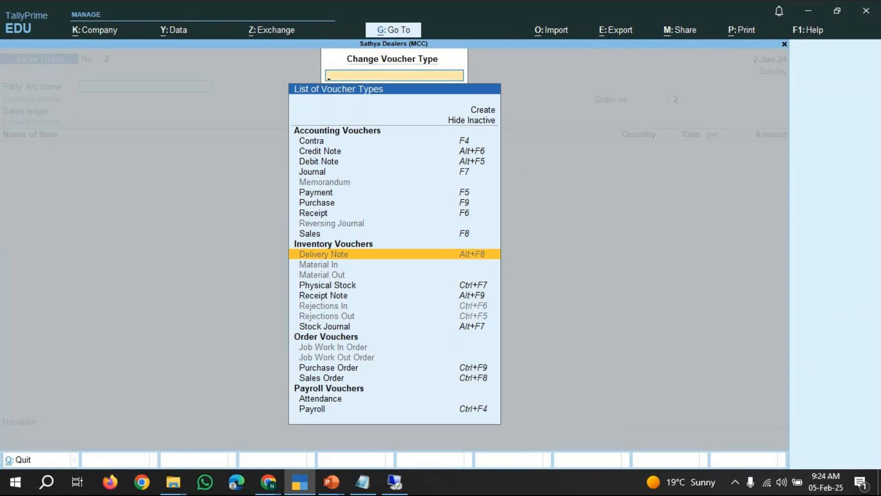
# Switch to Notepad, append "---> payment" to the purchase invoice line and begin a separate line with "sales order-->"
pyautogui.click(364, 482)
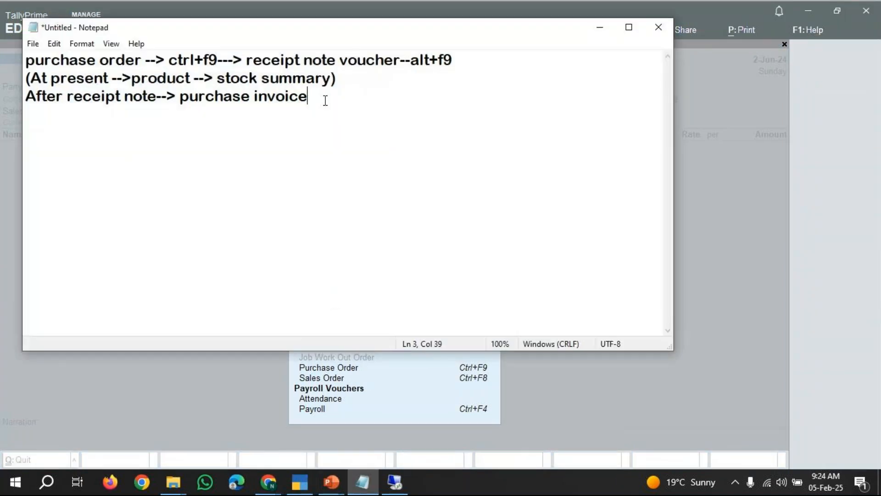
pyautogui.write('---> payment')
pyautogui.press('Return')
pyautogui.press('Return')
pyautogui.write('sales order-->')
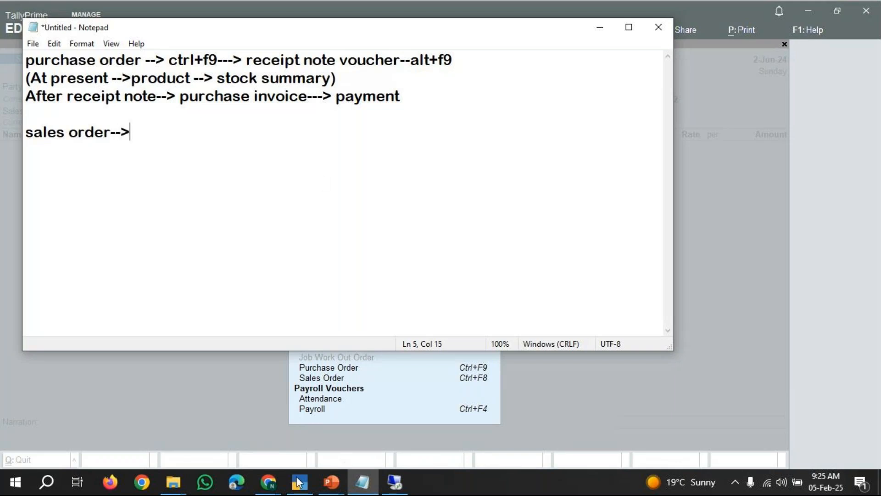
# Look up the Sales Order shortcut in TallyPrime's voucher list and add "ctrl+F8" to the sales order line in Notepad
pyautogui.click(414, 411)
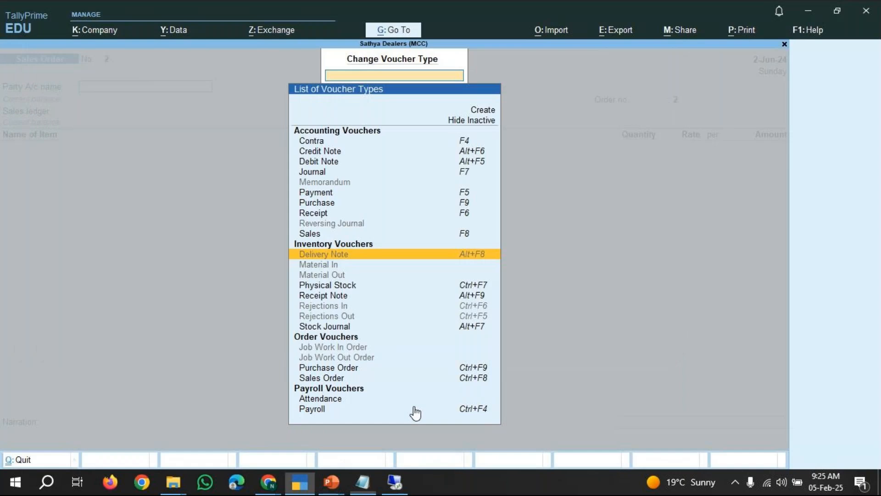
pyautogui.click(339, 378)
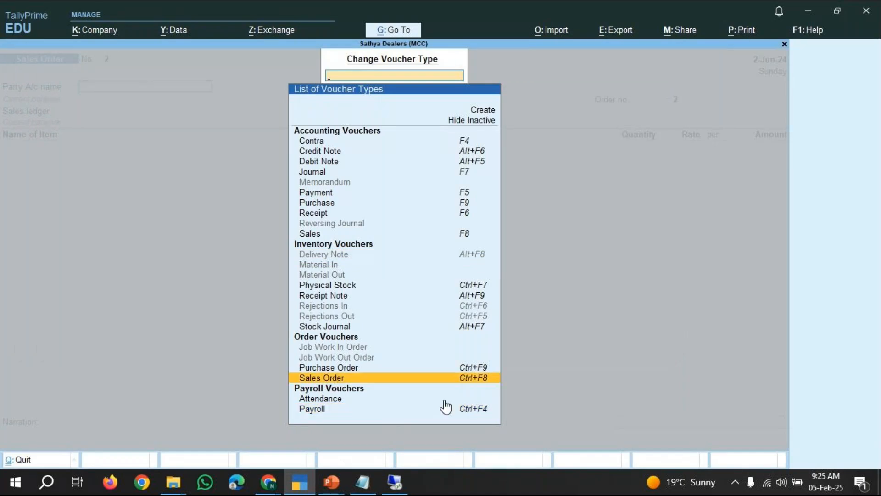
pyautogui.click(367, 484)
pyautogui.write('c')
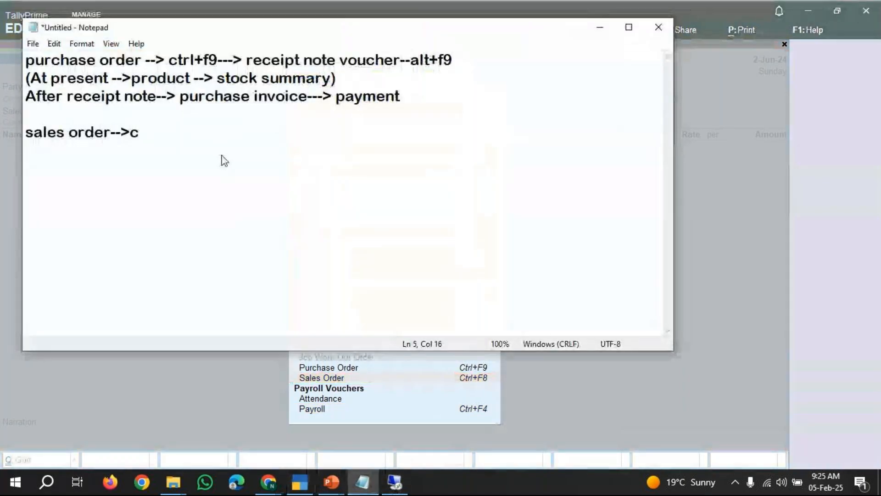
pyautogui.write('trl+f')
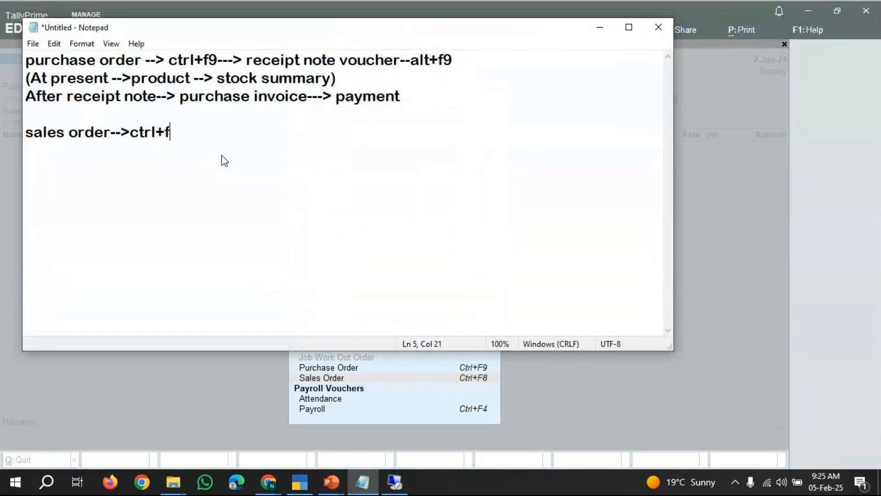
pyautogui.press('BackSpace')
pyautogui.write('F8')
# Add the line "deleivery note voucher-->Alt+F8" to the Notepad notes, checking the shortcut in TallyPrime's voucher list
pyautogui.press('Return')
pyautogui.write('deleiver')
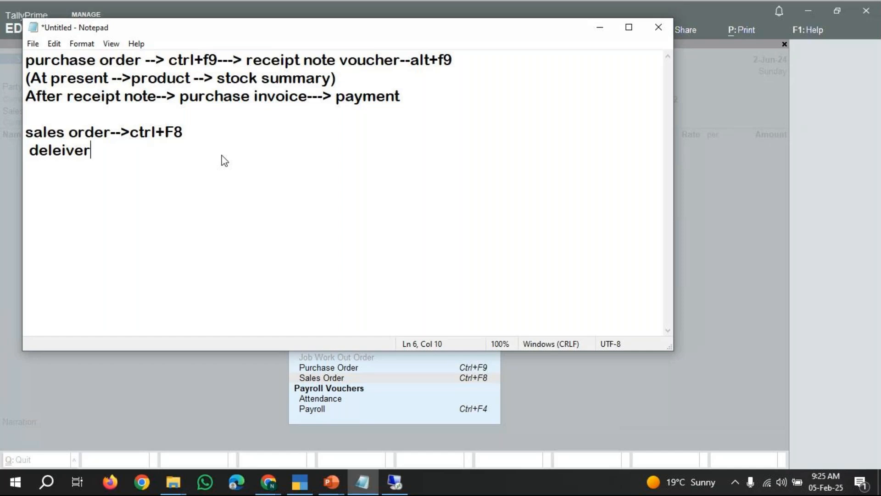
pyautogui.write('y note vou')
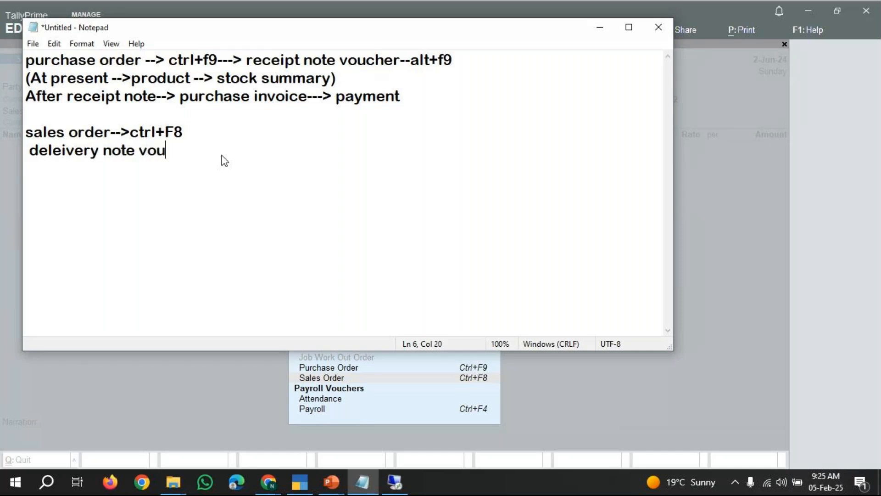
pyautogui.write('cher-->')
pyautogui.click(395, 416)
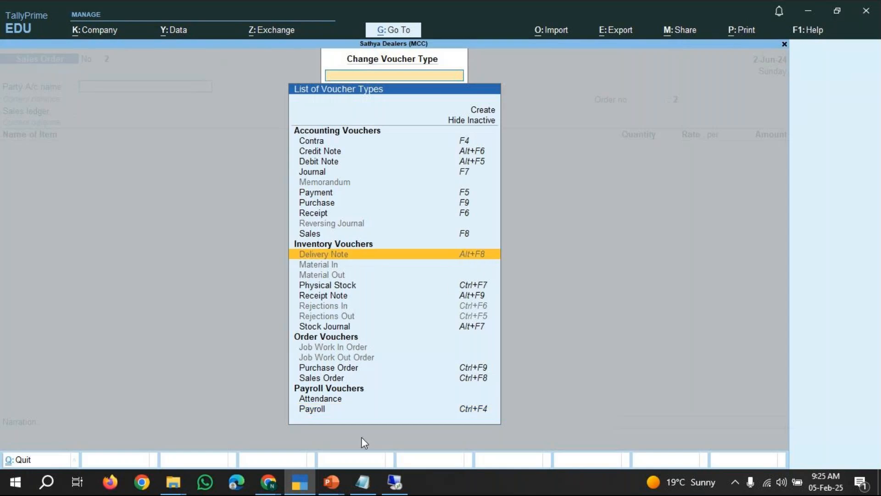
pyautogui.click(361, 490)
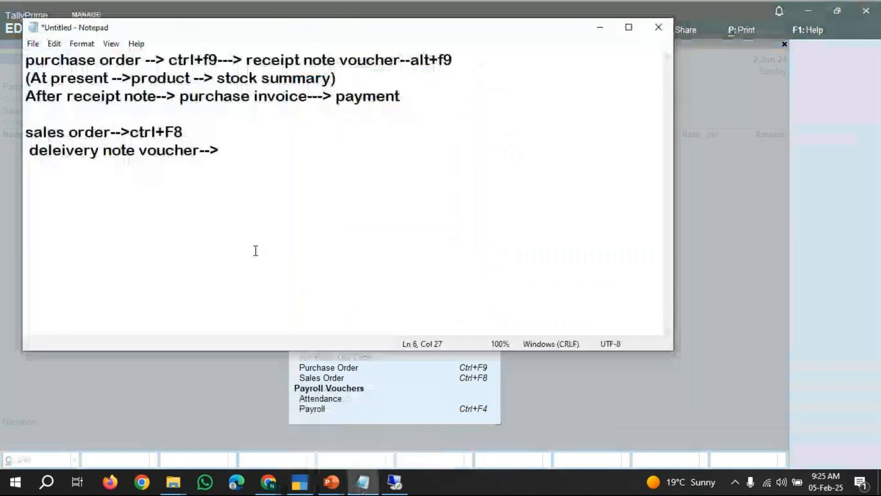
pyautogui.write('Alt+F8')
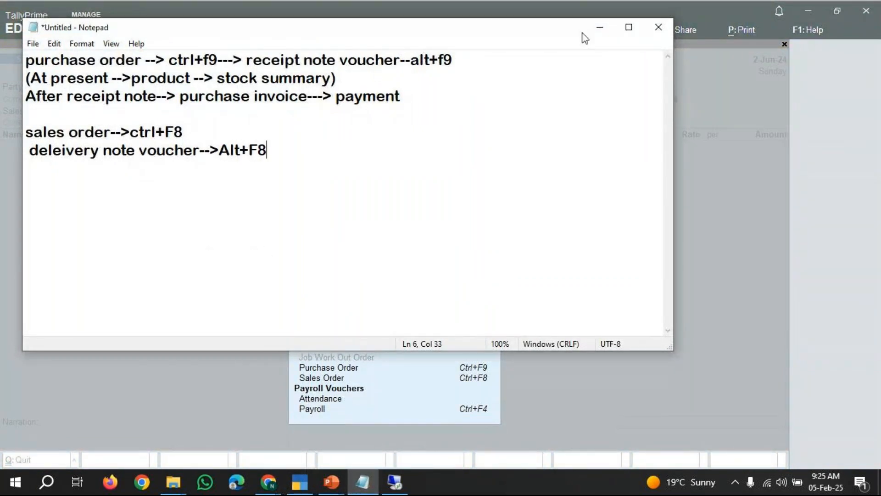
# Return to TallyPrime and change the voucher type to Delivery Note, activating that voucher type
pyautogui.click(600, 27)
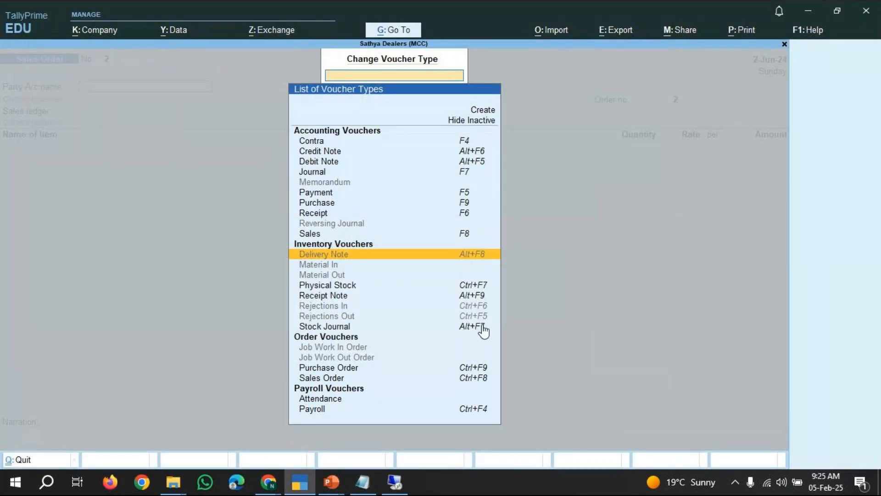
pyautogui.click(374, 260)
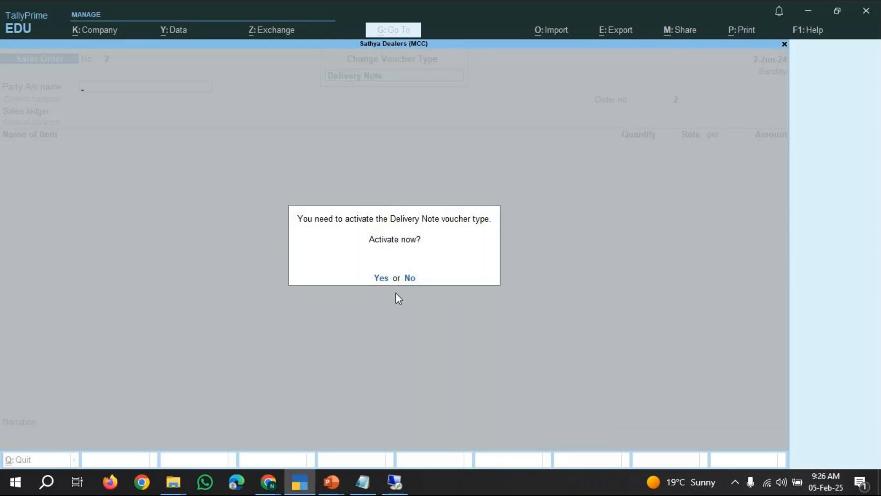
pyautogui.press('y')
# Switch to the GoTo Meeting window in Chrome to check the chat, and return to the delivery note in TallyPrime
pyautogui.click(269, 482)
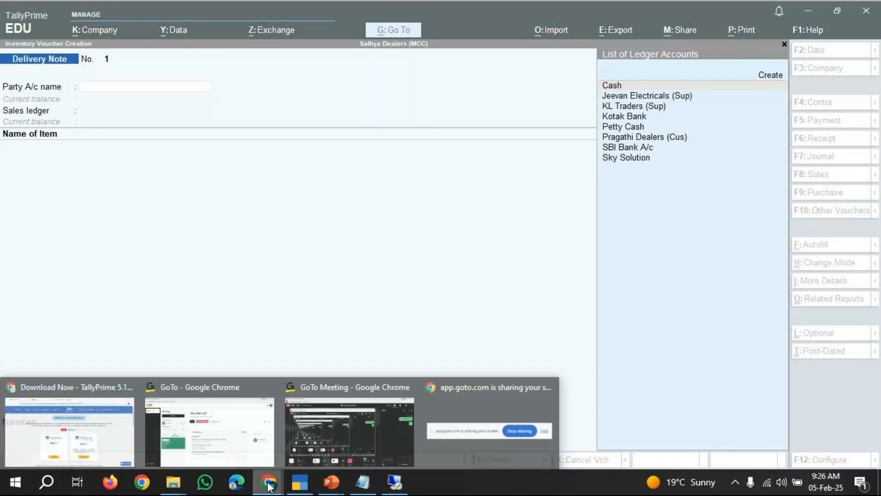
pyautogui.click(351, 426)
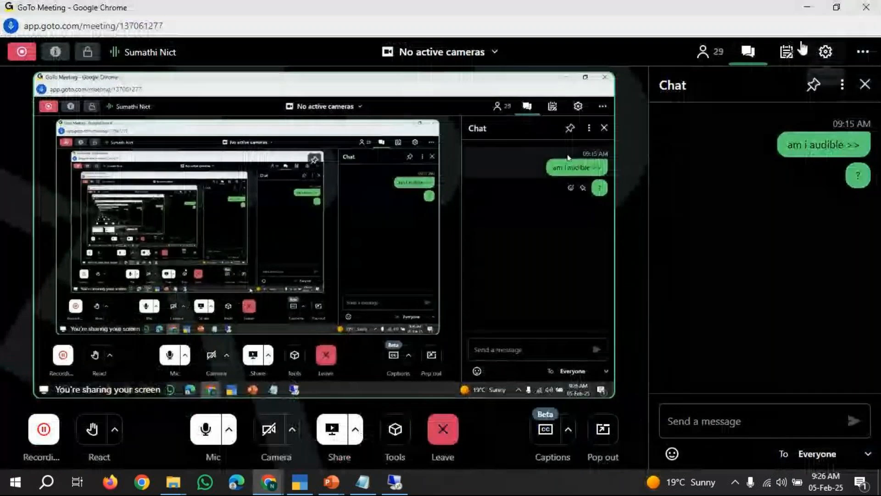
pyautogui.click(809, 9)
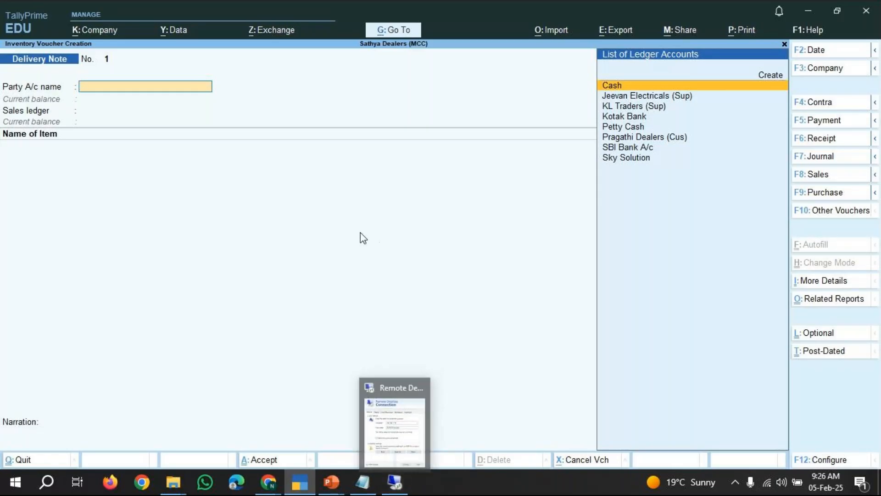
# Set Pragathi Dealers (Cus) as the delivery note's party and link the note to sales order/01
pyautogui.press('Down')
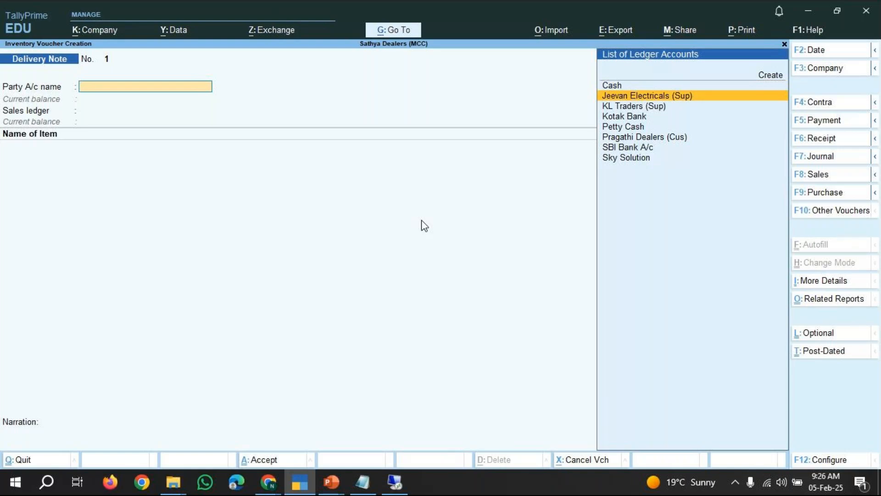
pyautogui.press('Down')
pyautogui.press('Down')
pyautogui.press('Down')
pyautogui.press('Down')
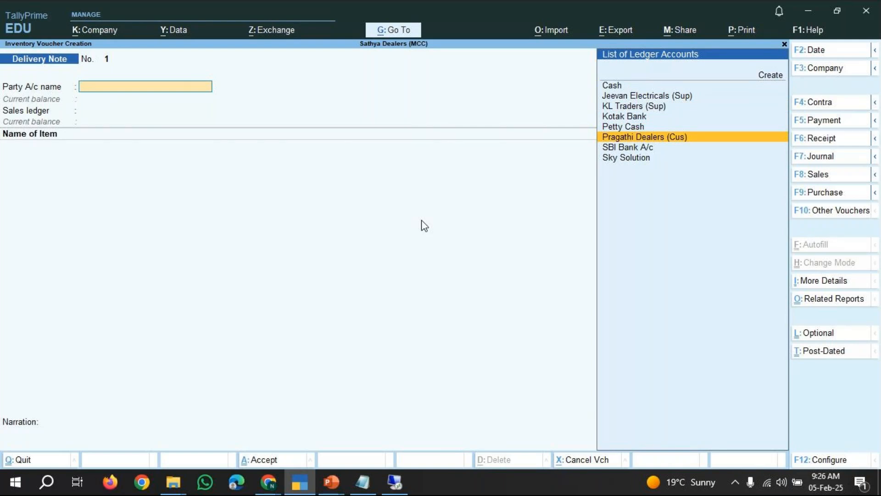
pyautogui.press('Return')
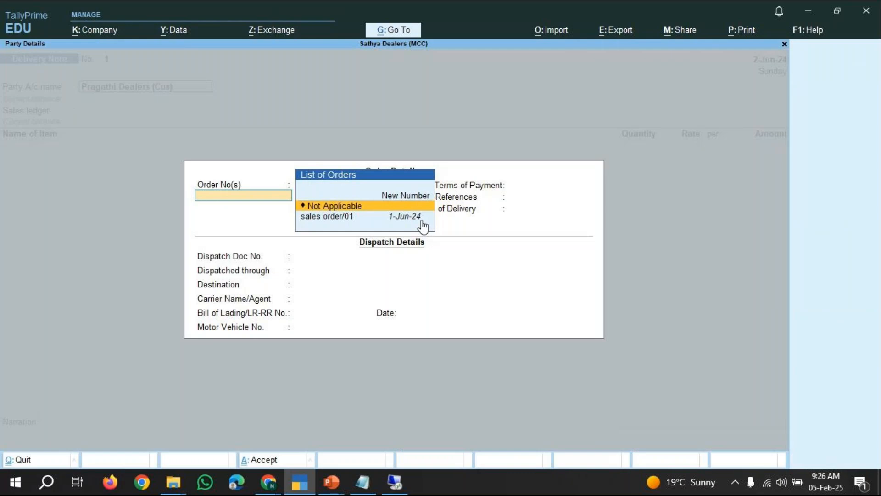
pyautogui.press('Down')
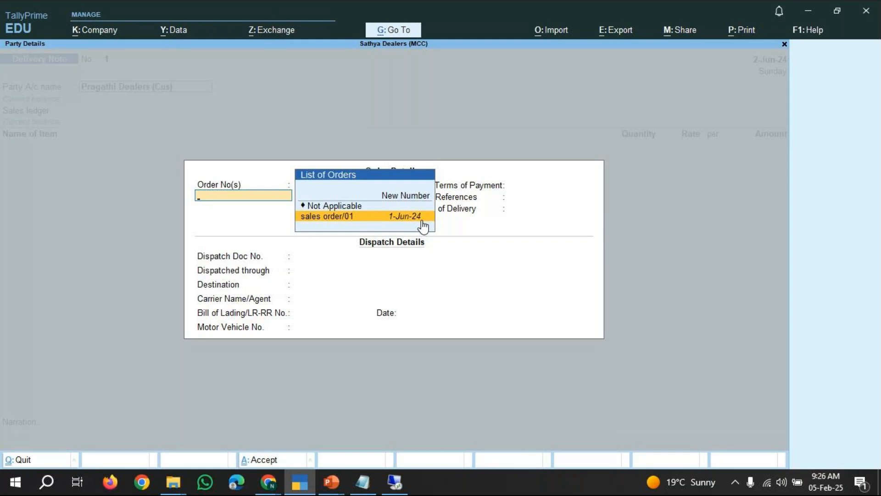
pyautogui.click(423, 216)
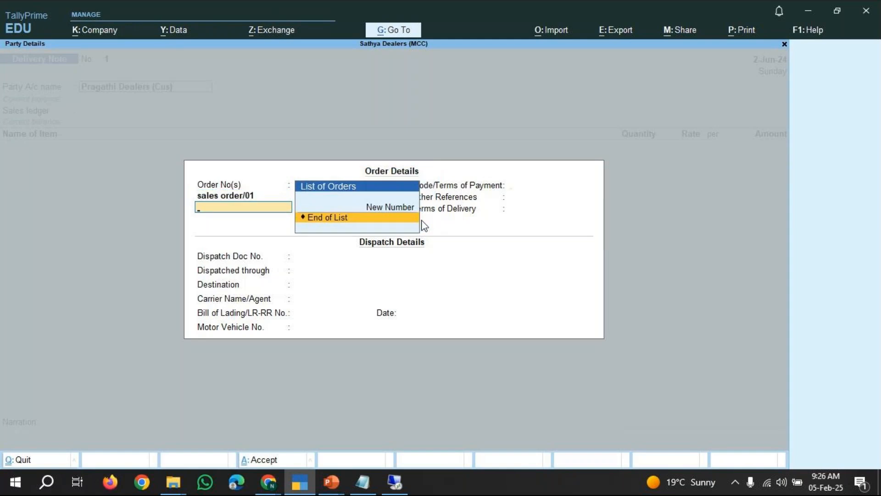
# Finish the order list with sales order/01 as the only order and leave the delivery note's dispatch details blank
pyautogui.click(422, 221)
pyautogui.press('Return')
pyautogui.press('Return')
pyautogui.press('Return')
pyautogui.press('Return')
pyautogui.press('Return')
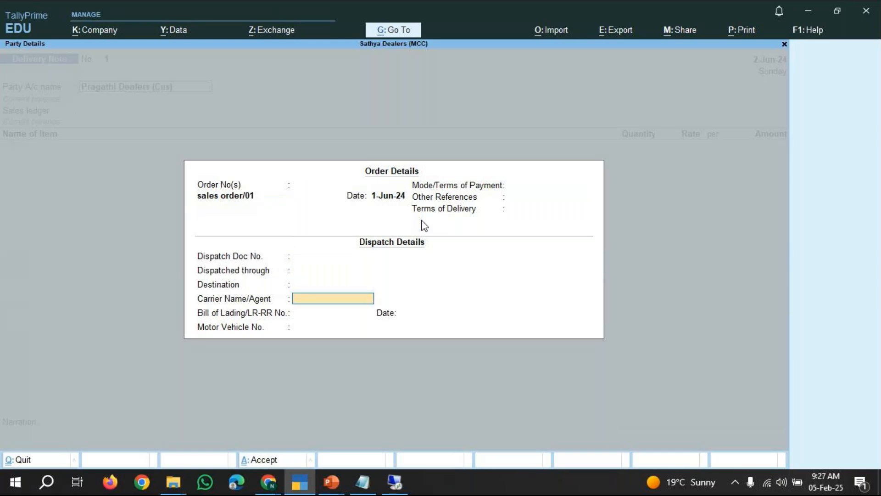
pyautogui.press('Return')
pyautogui.press('Return')
pyautogui.press('Return')
pyautogui.press('Return')
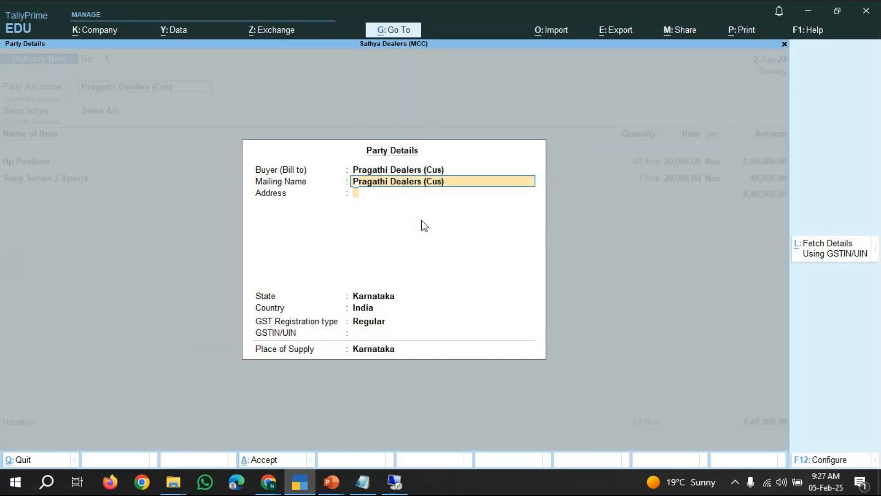
# Accept the buyer's party details for Pragathi Dealers (Cus) and keep Sales A/c as the sales ledger
pyautogui.press('Return')
pyautogui.press('Return')
pyautogui.press('Return')
pyautogui.press('Return')
pyautogui.press('Return')
pyautogui.press('Return')
pyautogui.press('Return')
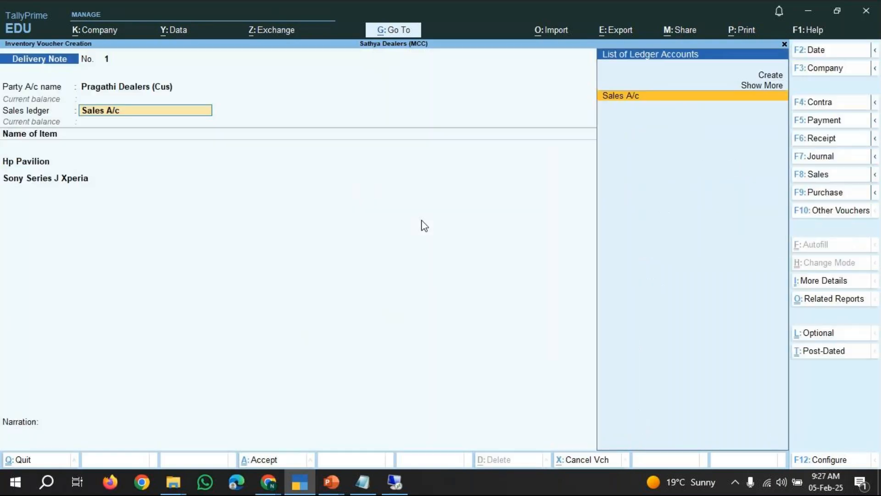
pyautogui.press('Return')
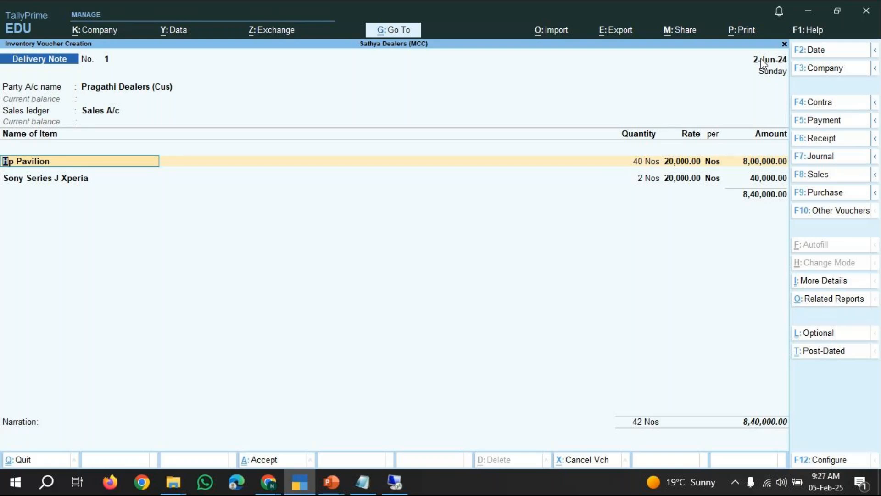
# Accept the Hp Pavilion allocation of 40 Nos at 20,000.00 from HNM, with tracking number 1 against sales order/01
pyautogui.press('Return')
pyautogui.press('Return')
pyautogui.press('Return')
pyautogui.press('Return')
pyautogui.press('Return')
pyautogui.press('Return')
pyautogui.press('Return')
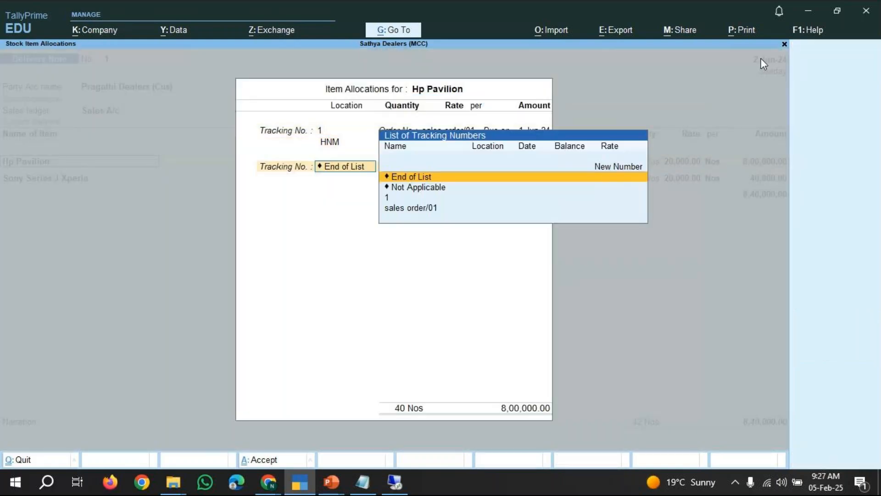
pyautogui.press('Return')
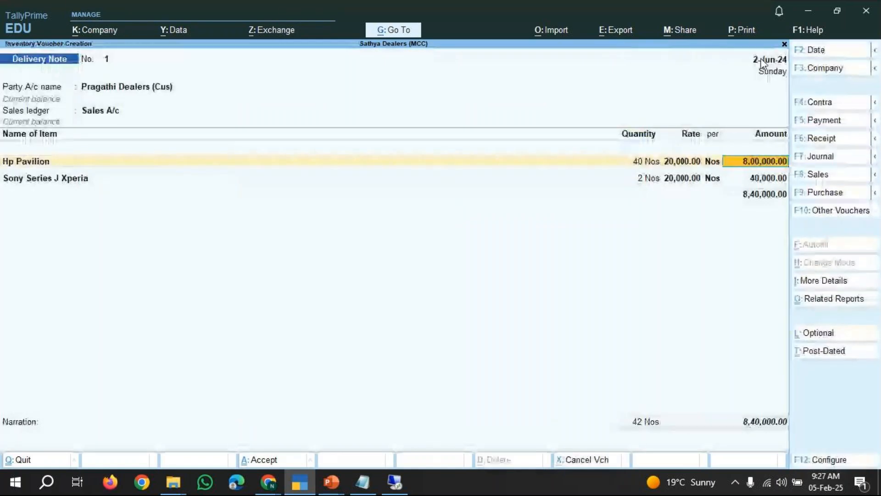
# Accept the Sony Series J Xperia allocation of 2 Nos at 20,000.00 from HNM, with tracking number 1 against sales order/01
pyautogui.press('Return')
pyautogui.press('Return')
pyautogui.press('Return')
pyautogui.press('Return')
pyautogui.press('Return')
pyautogui.press('Return')
pyautogui.press('Return')
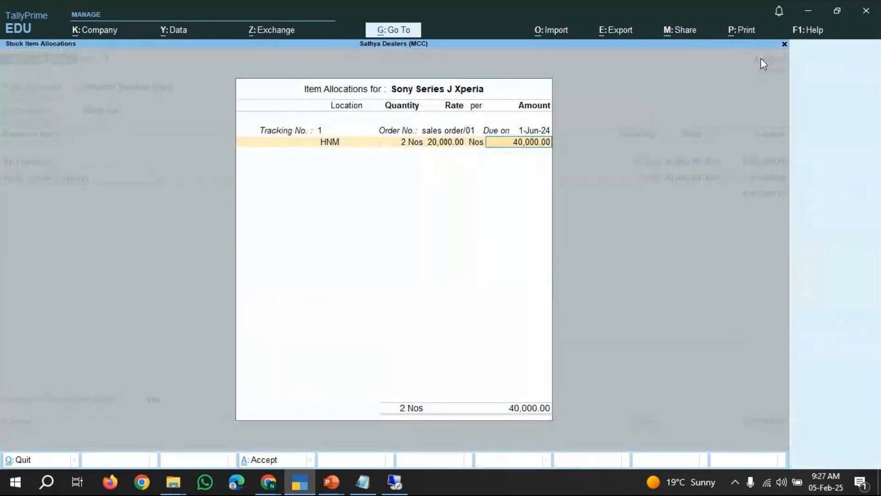
pyautogui.press('Return')
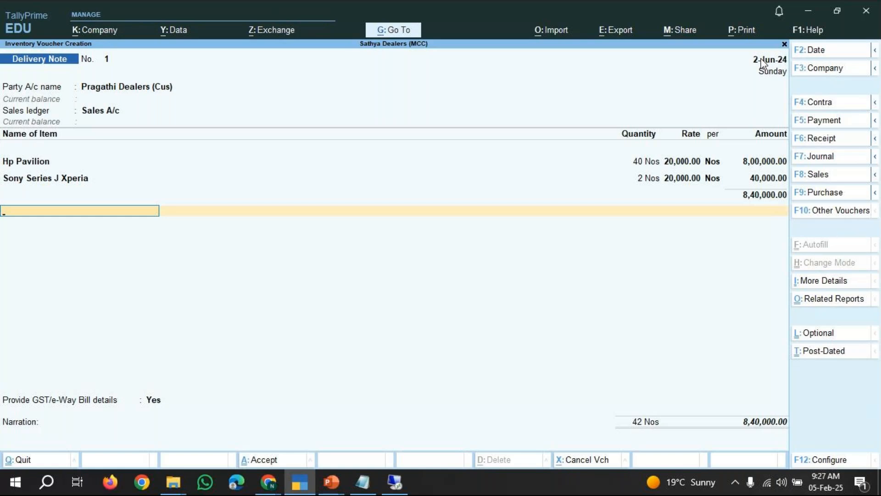
# End the item list, set Provide GST/e-Way Bill details to No, and enter the narration "being goods delivered to customer"
pyautogui.press('Return')
pyautogui.press('Up')
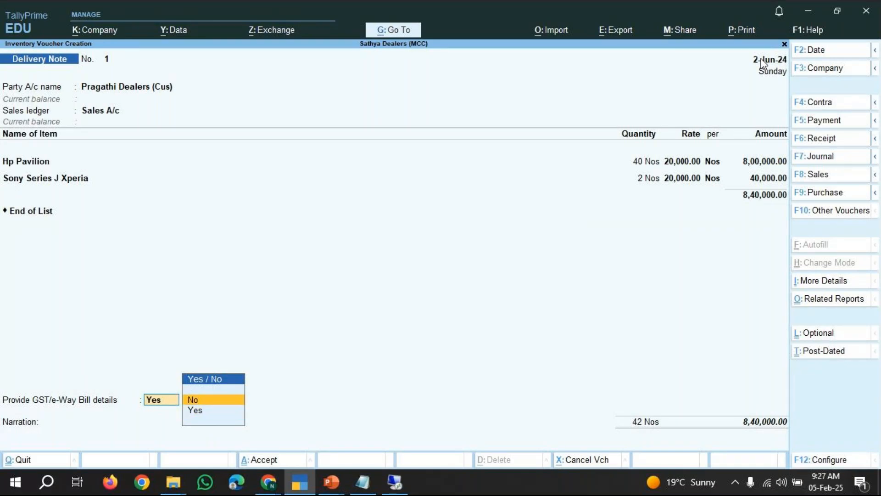
pyautogui.press('Return')
pyautogui.write('b')
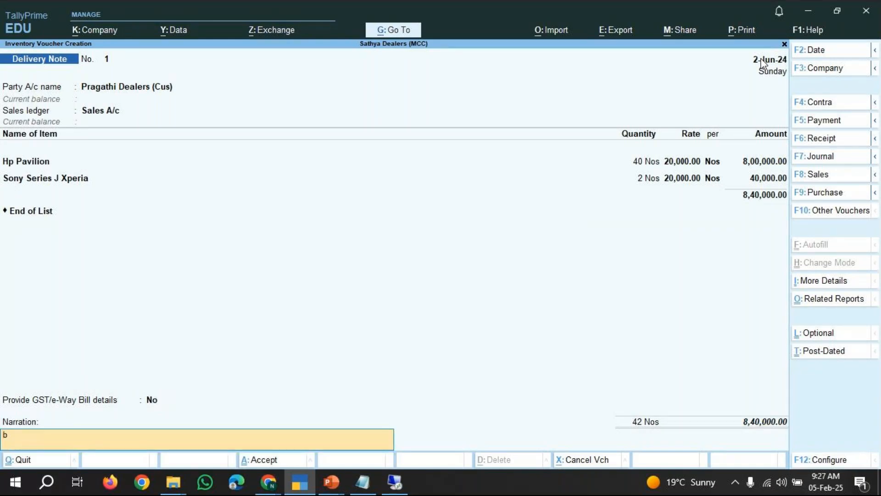
pyautogui.write('eing goods delivered to customer')
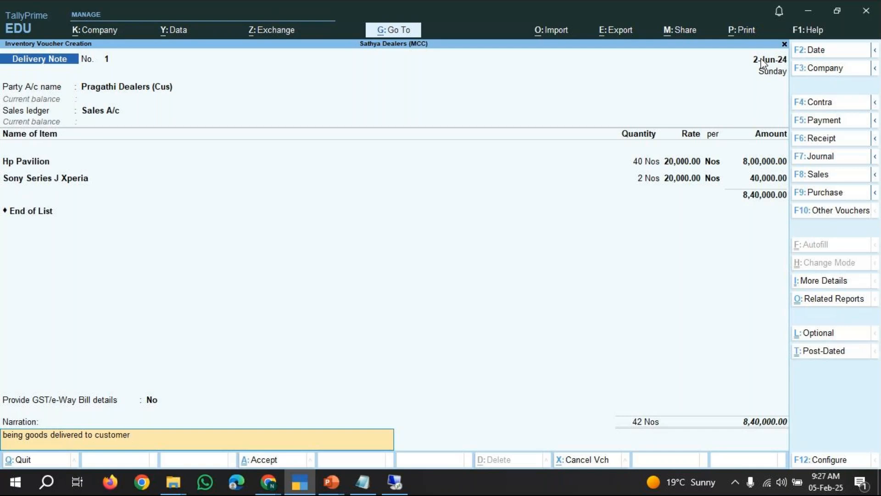
# Save the delivery note without sending its details for e-Way Bill generation
pyautogui.press('Return')
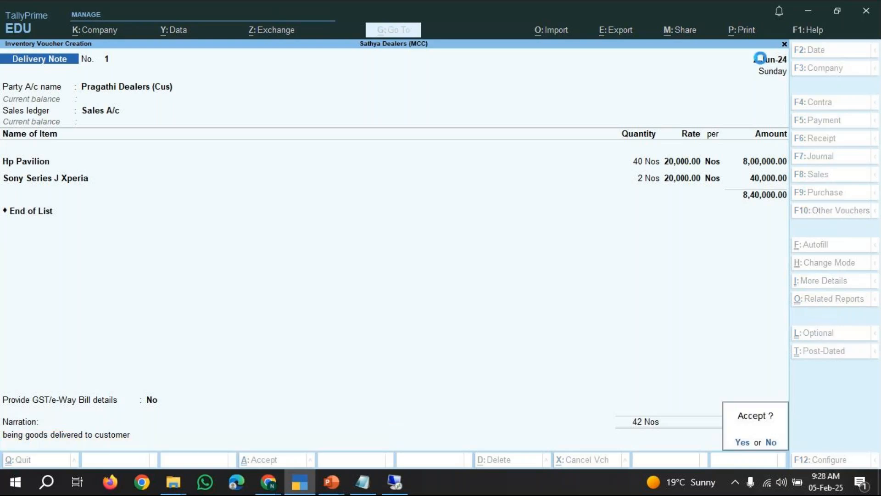
pyautogui.press('Return')
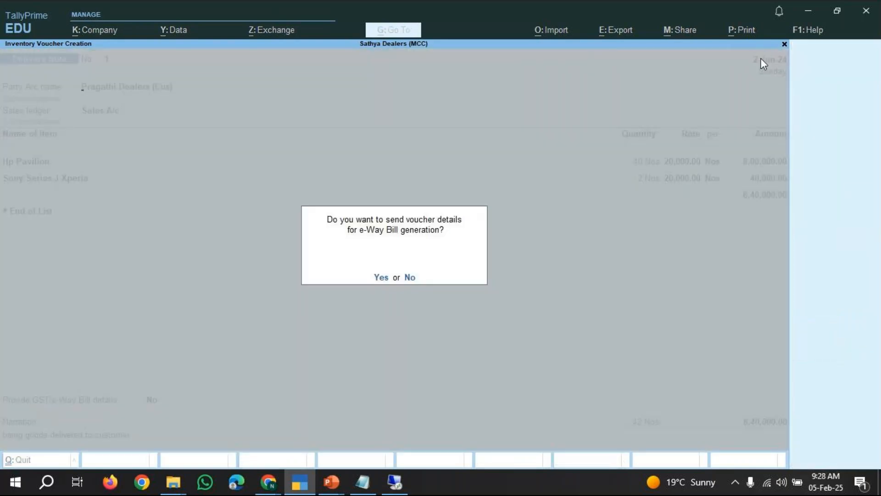
pyautogui.press('n')
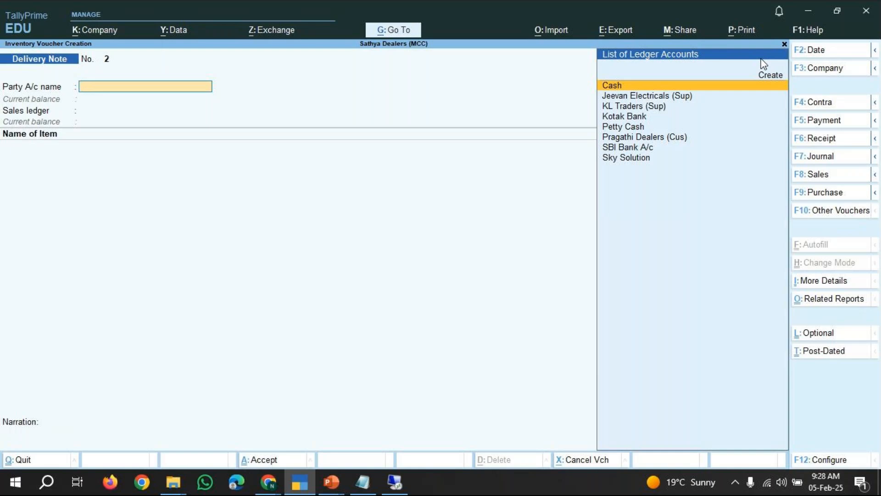
# Leave voucher entry and examine the Stock Summary in detailed view for the closing quantities of laptops and mobiles
pyautogui.press('Escape')
pyautogui.press('y')
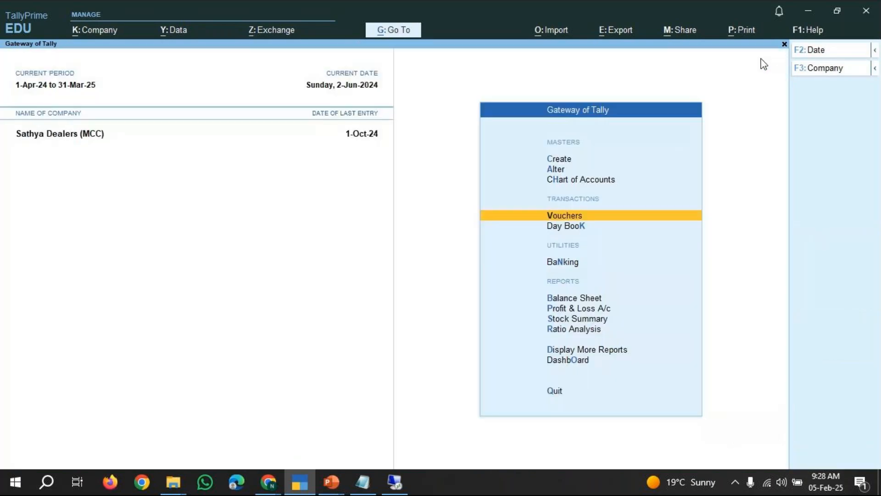
pyautogui.press('Down')
pyautogui.press('Down')
pyautogui.press('Down')
pyautogui.press('Down')
pyautogui.press('Down')
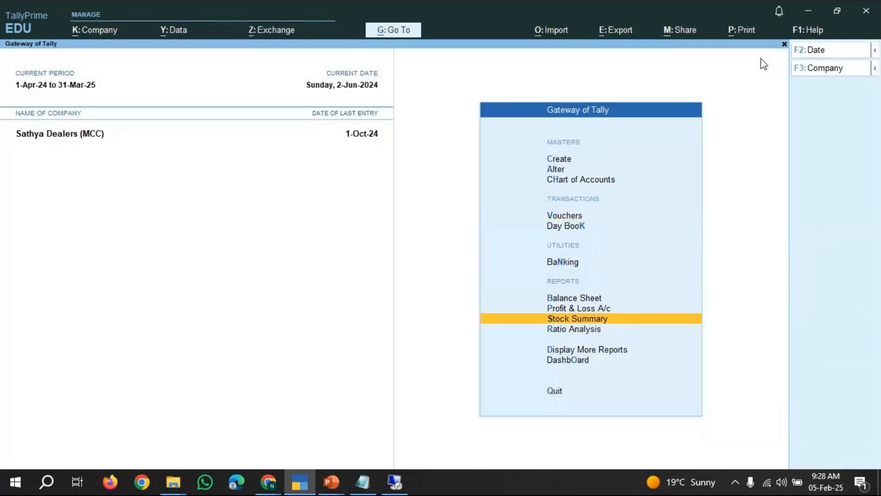
pyautogui.press('Return')
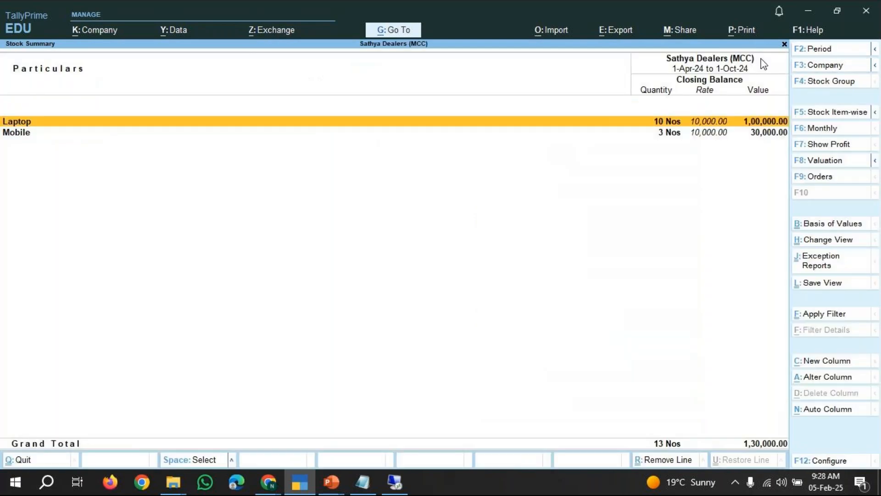
pyautogui.press('alt')
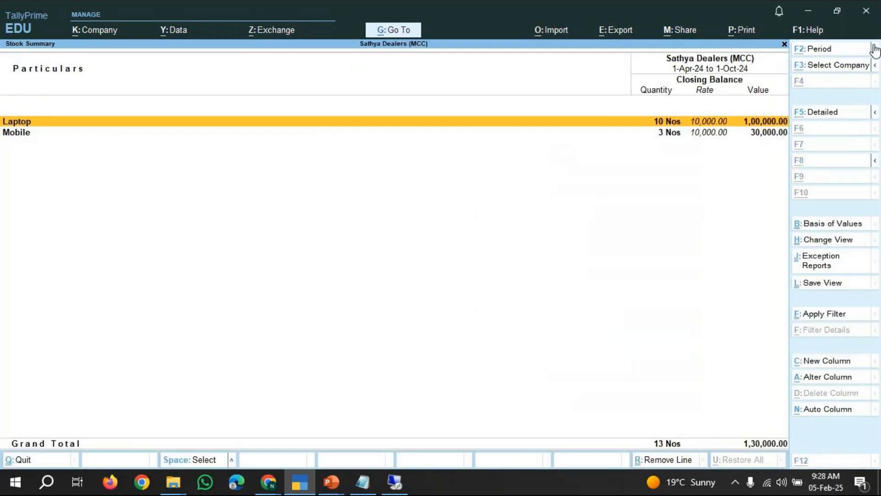
pyautogui.hotkey('alt', 'F5')
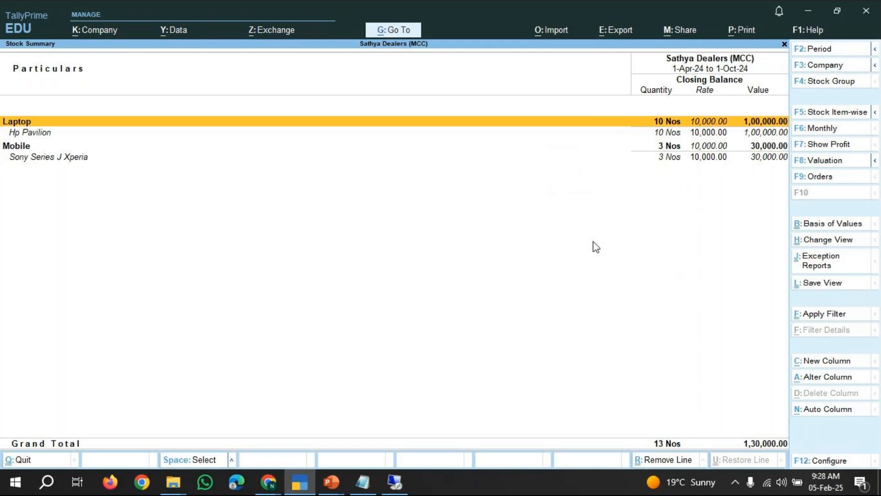
pyautogui.press('Escape')
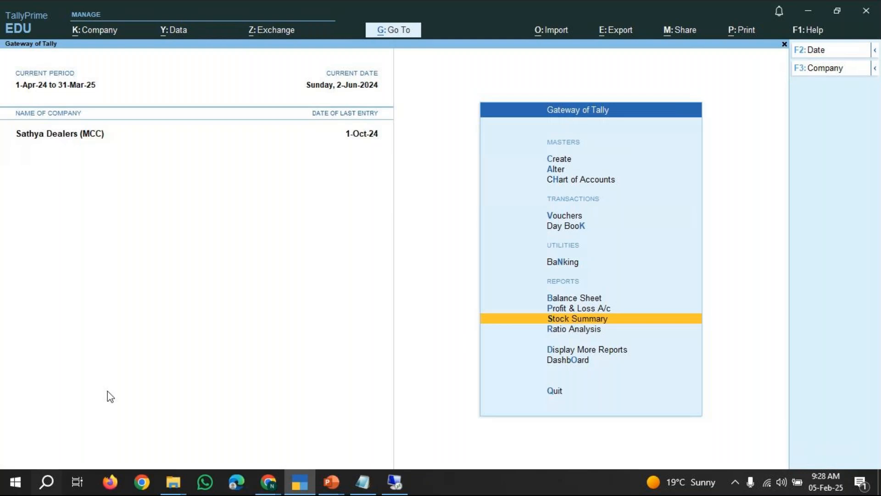
# Switch to the GoTo Meeting window in Chrome to check the chat
pyautogui.click(269, 481)
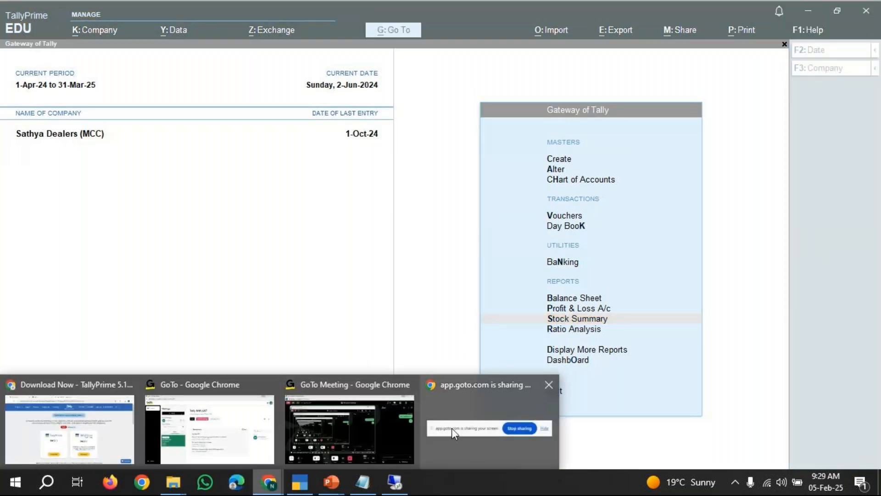
pyautogui.click(363, 437)
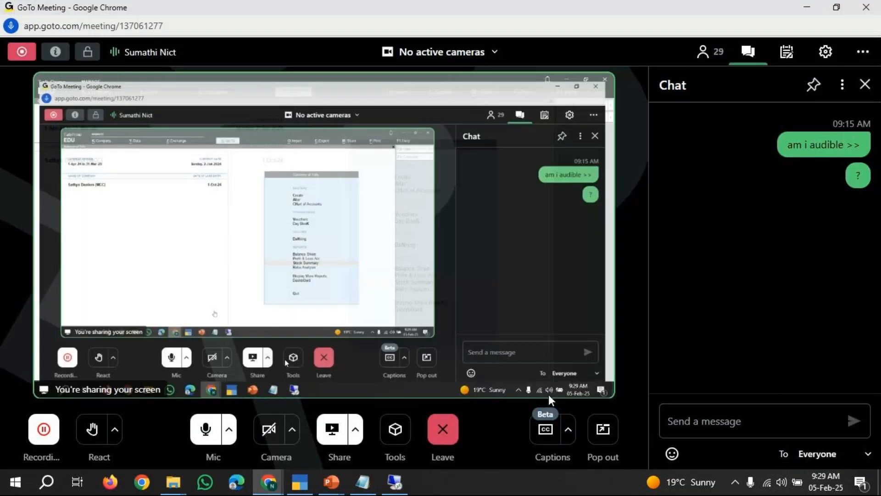